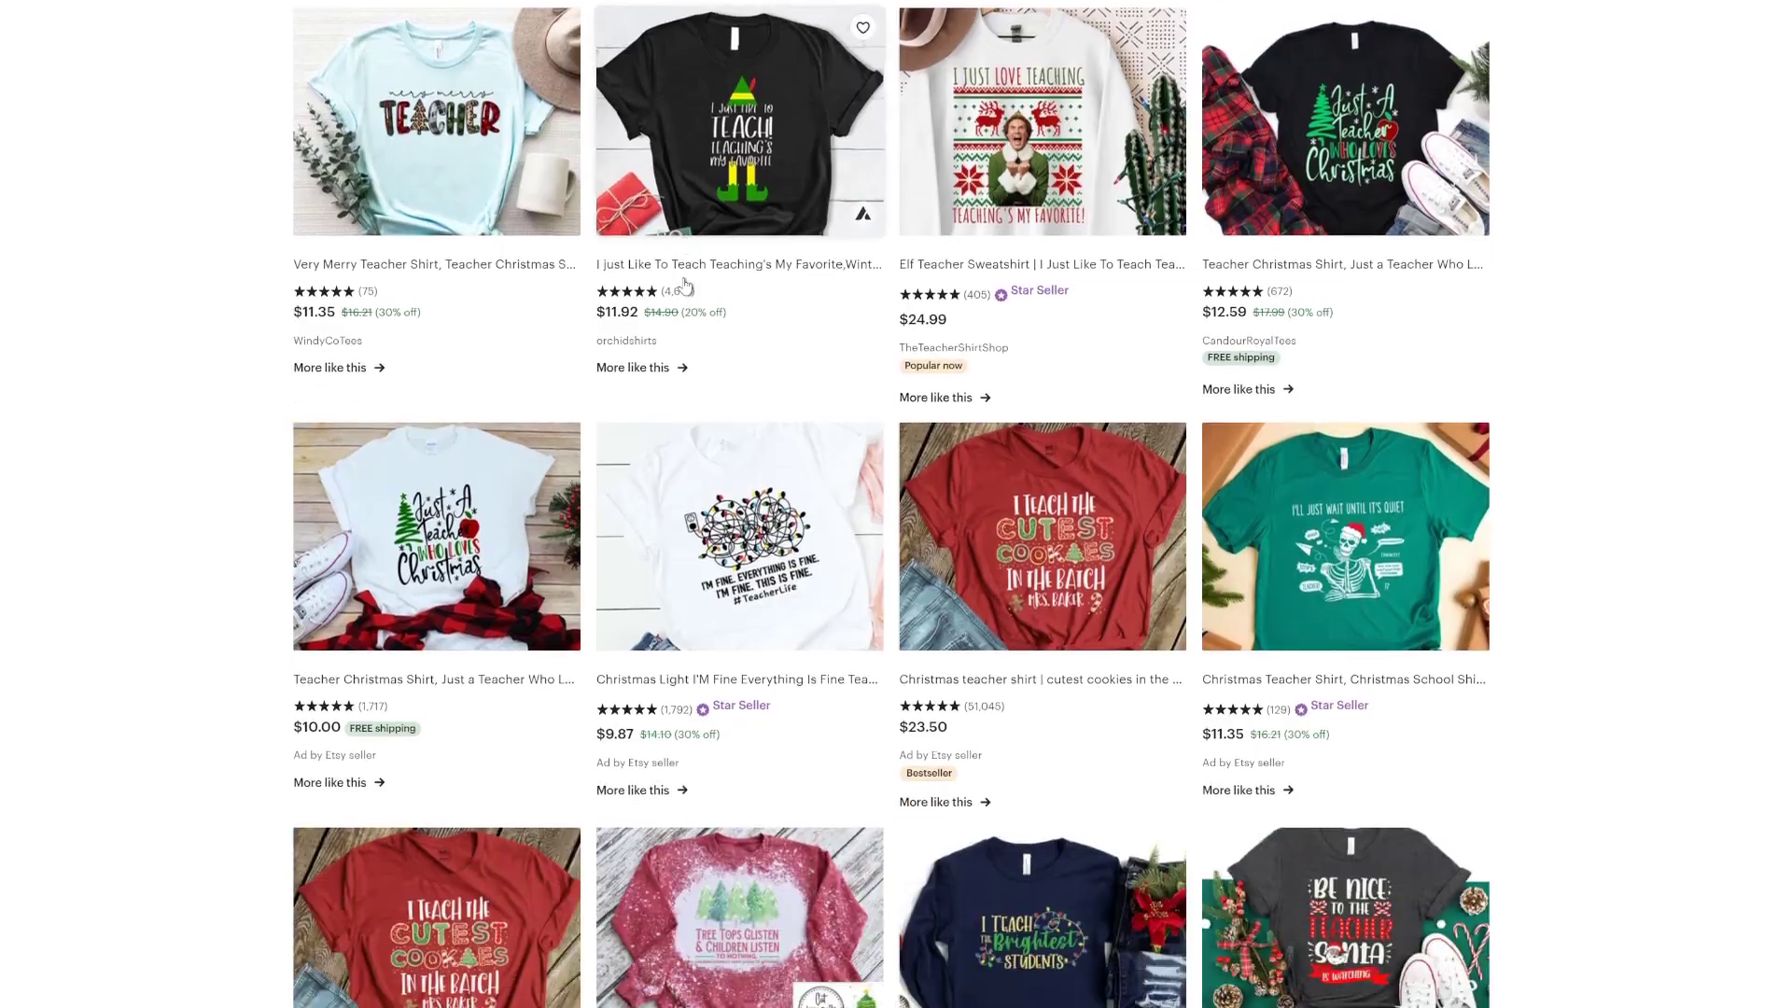
Browse the teacher Christmas shirt listings and view the second photo of the "I teach the brightest Students" shirt.
scroll(686, 285, down, 5)
scroll(686, 284, down, 10)
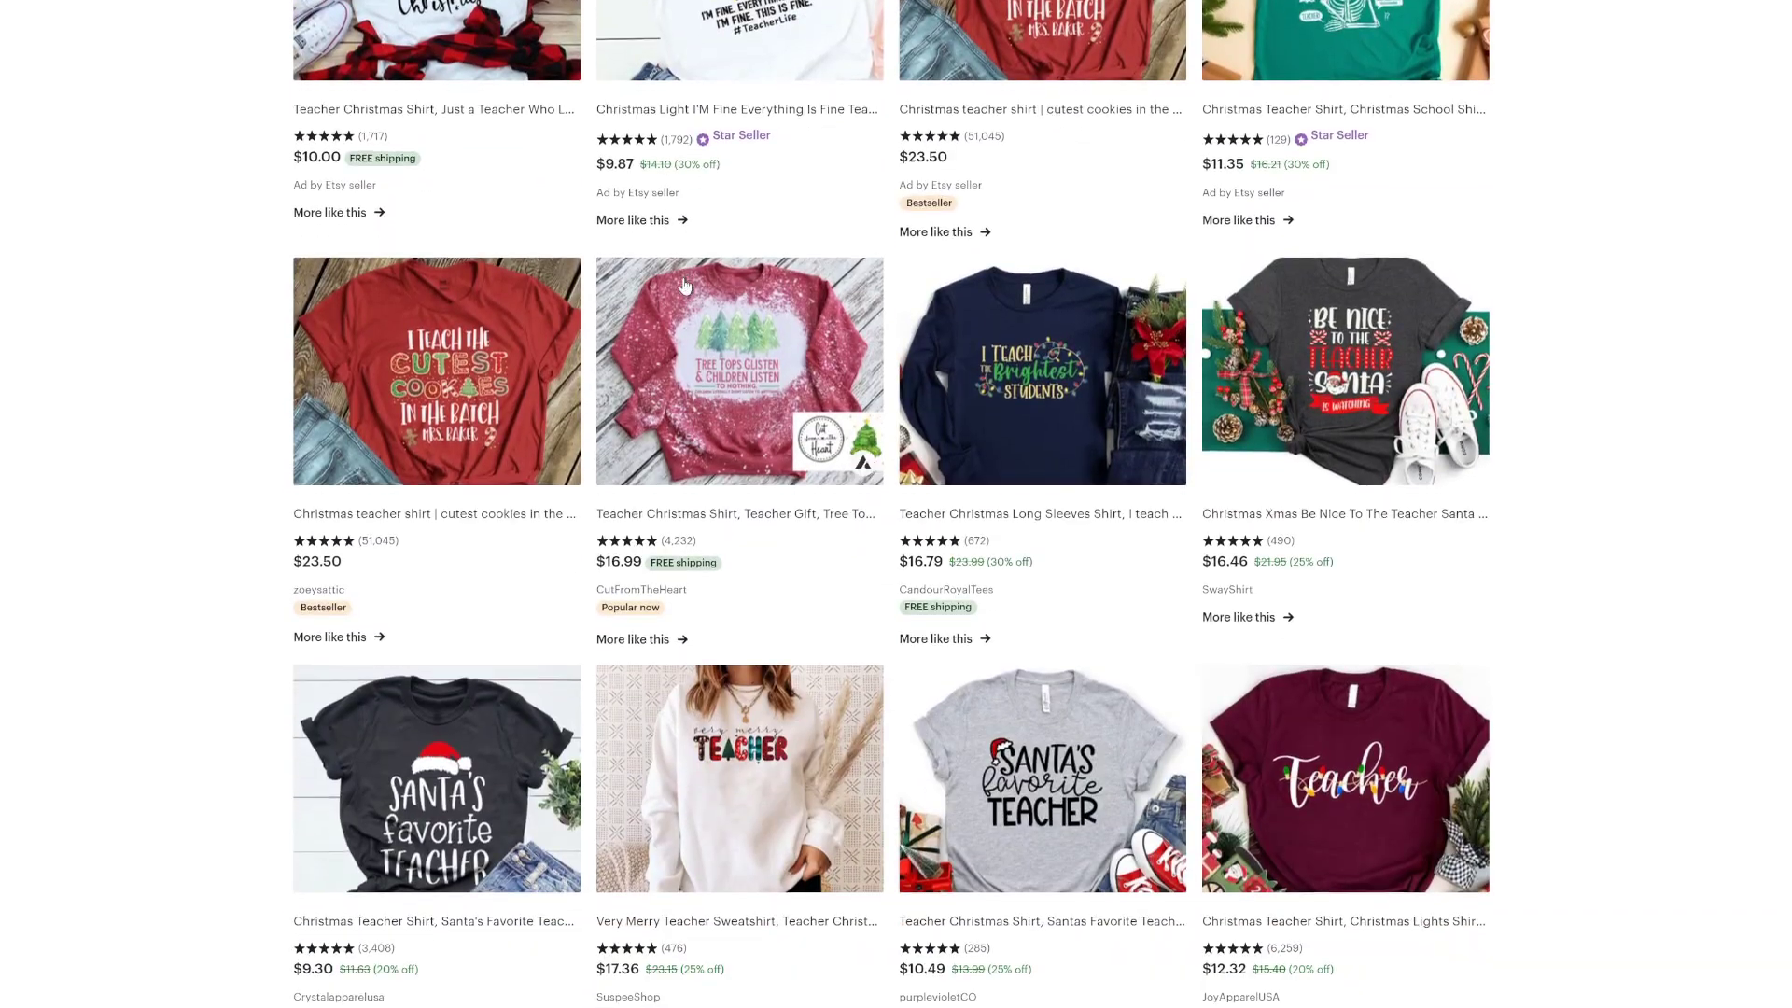
scroll(686, 285, down, 4)
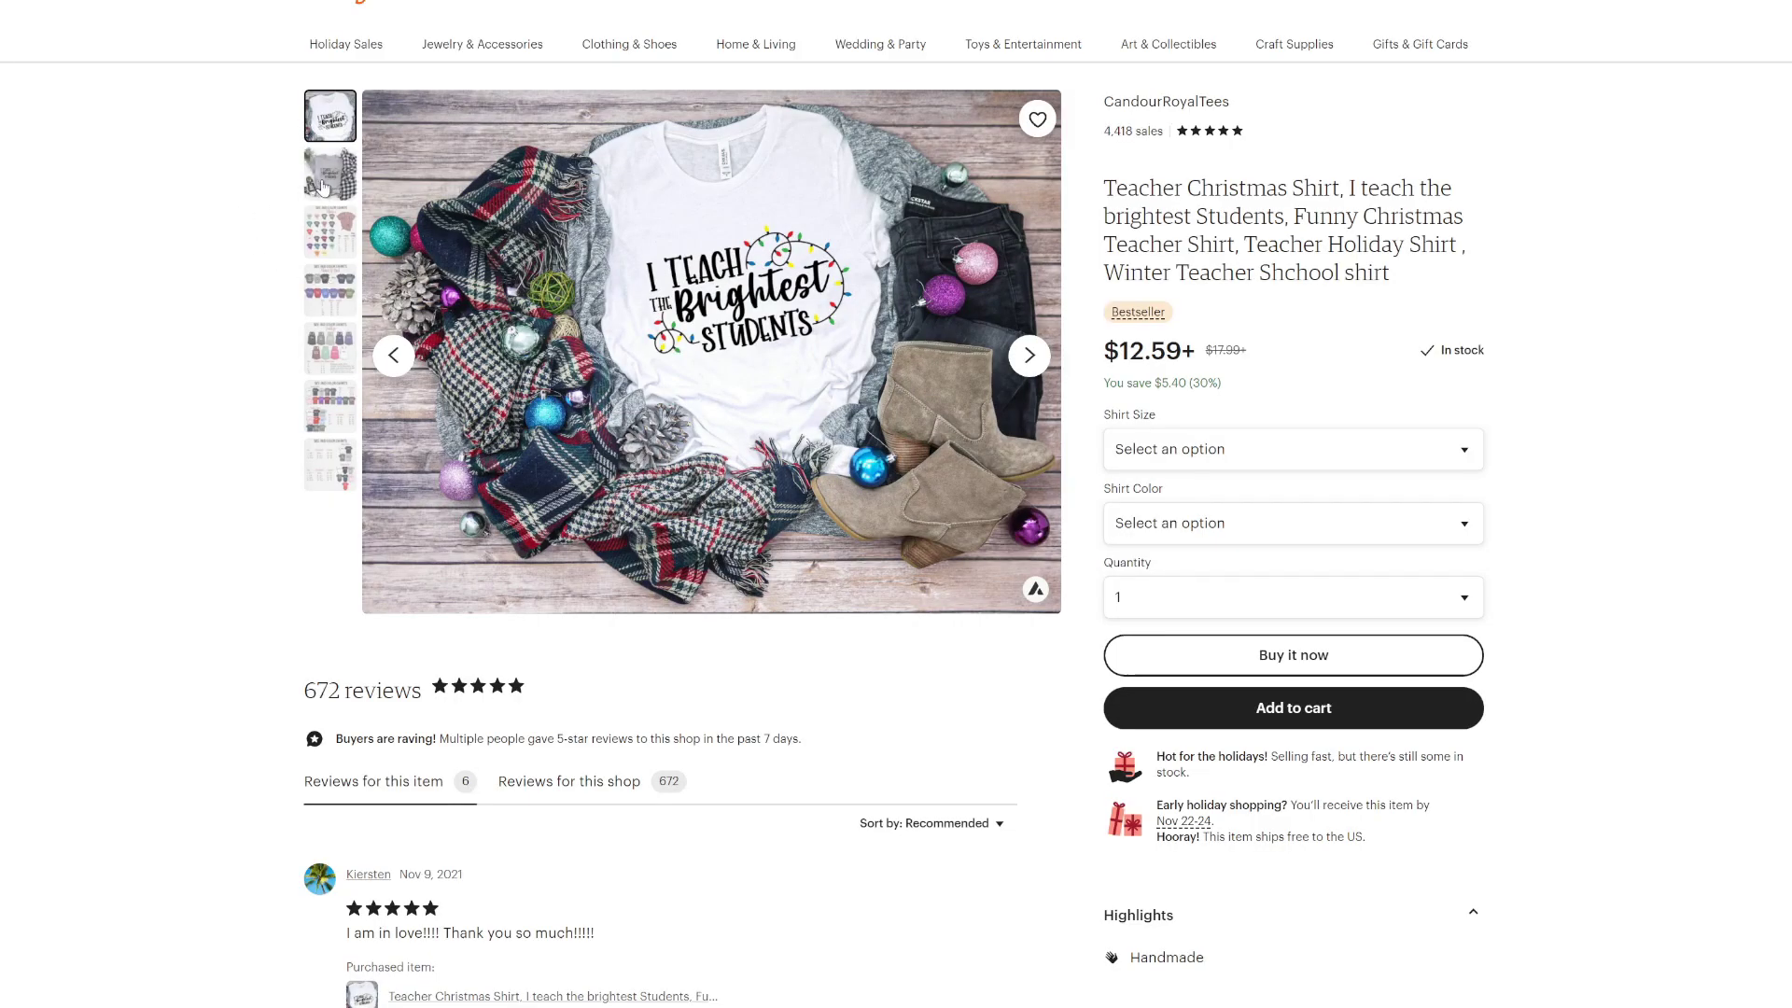
click(322, 187)
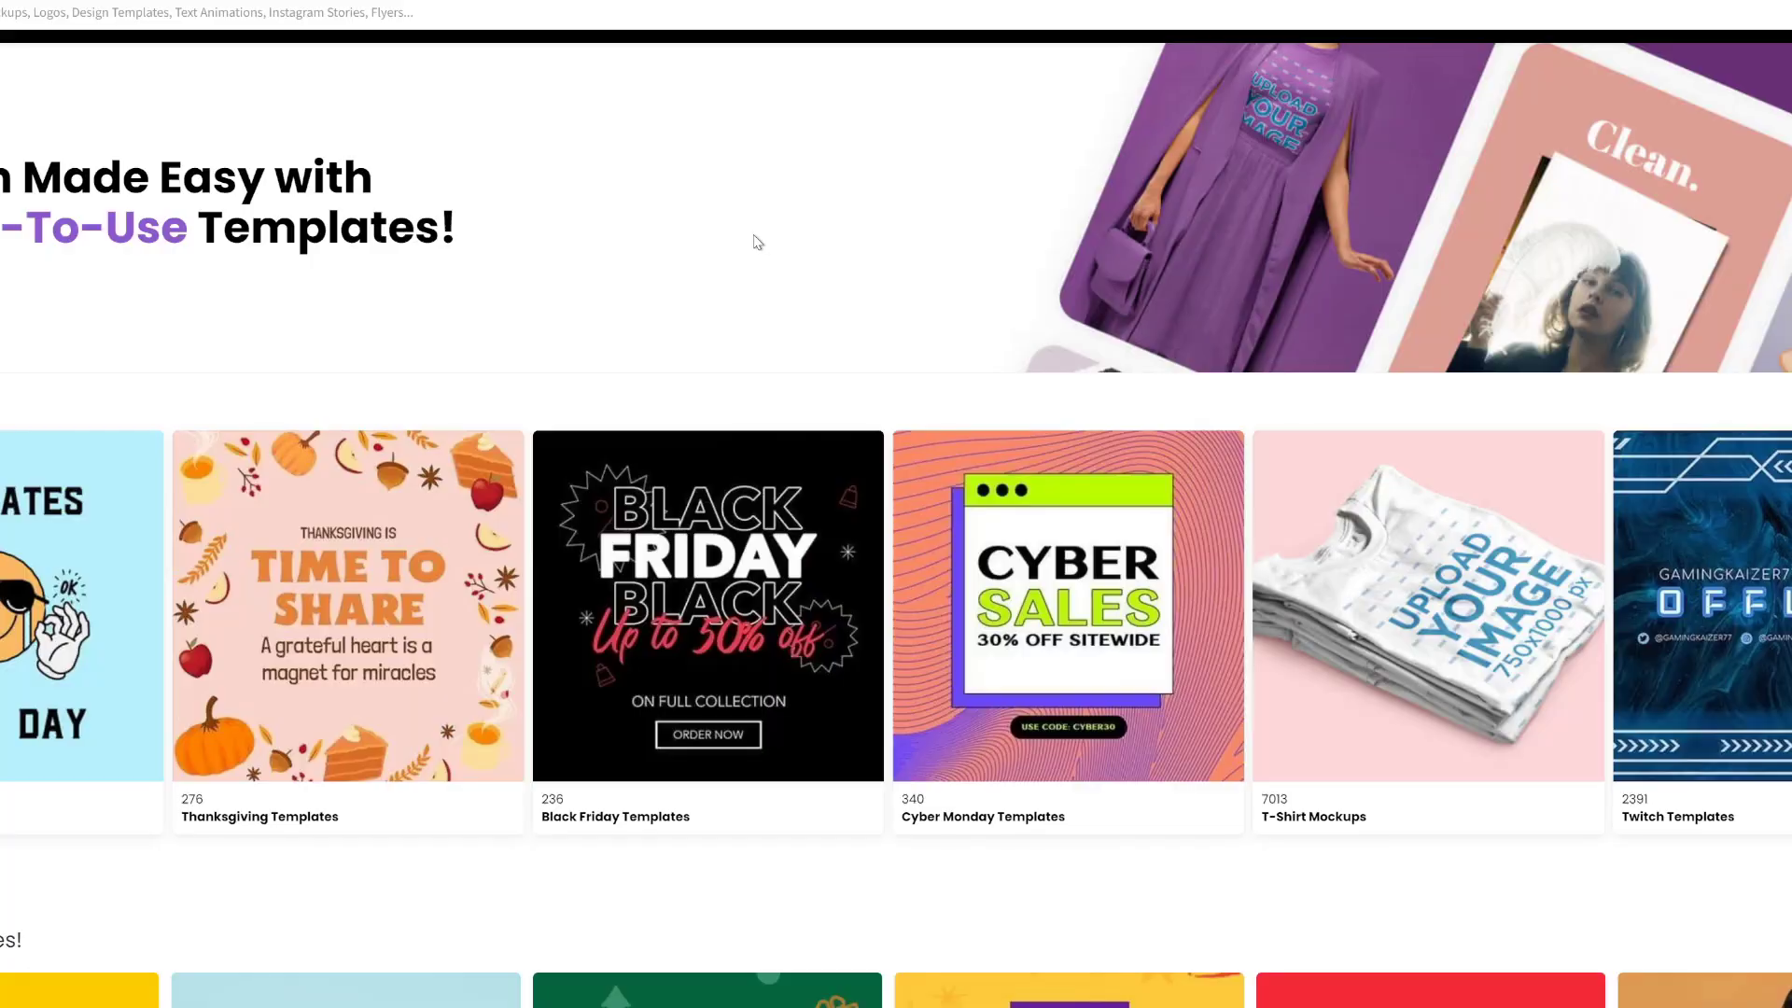
Look over the Placeit home page, from the template categories to the mockup, gaming and logo sections.
scroll(756, 242, down, 1)
scroll(756, 243, down, 3)
scroll(752, 248, down, 5)
scroll(756, 257, down, 12)
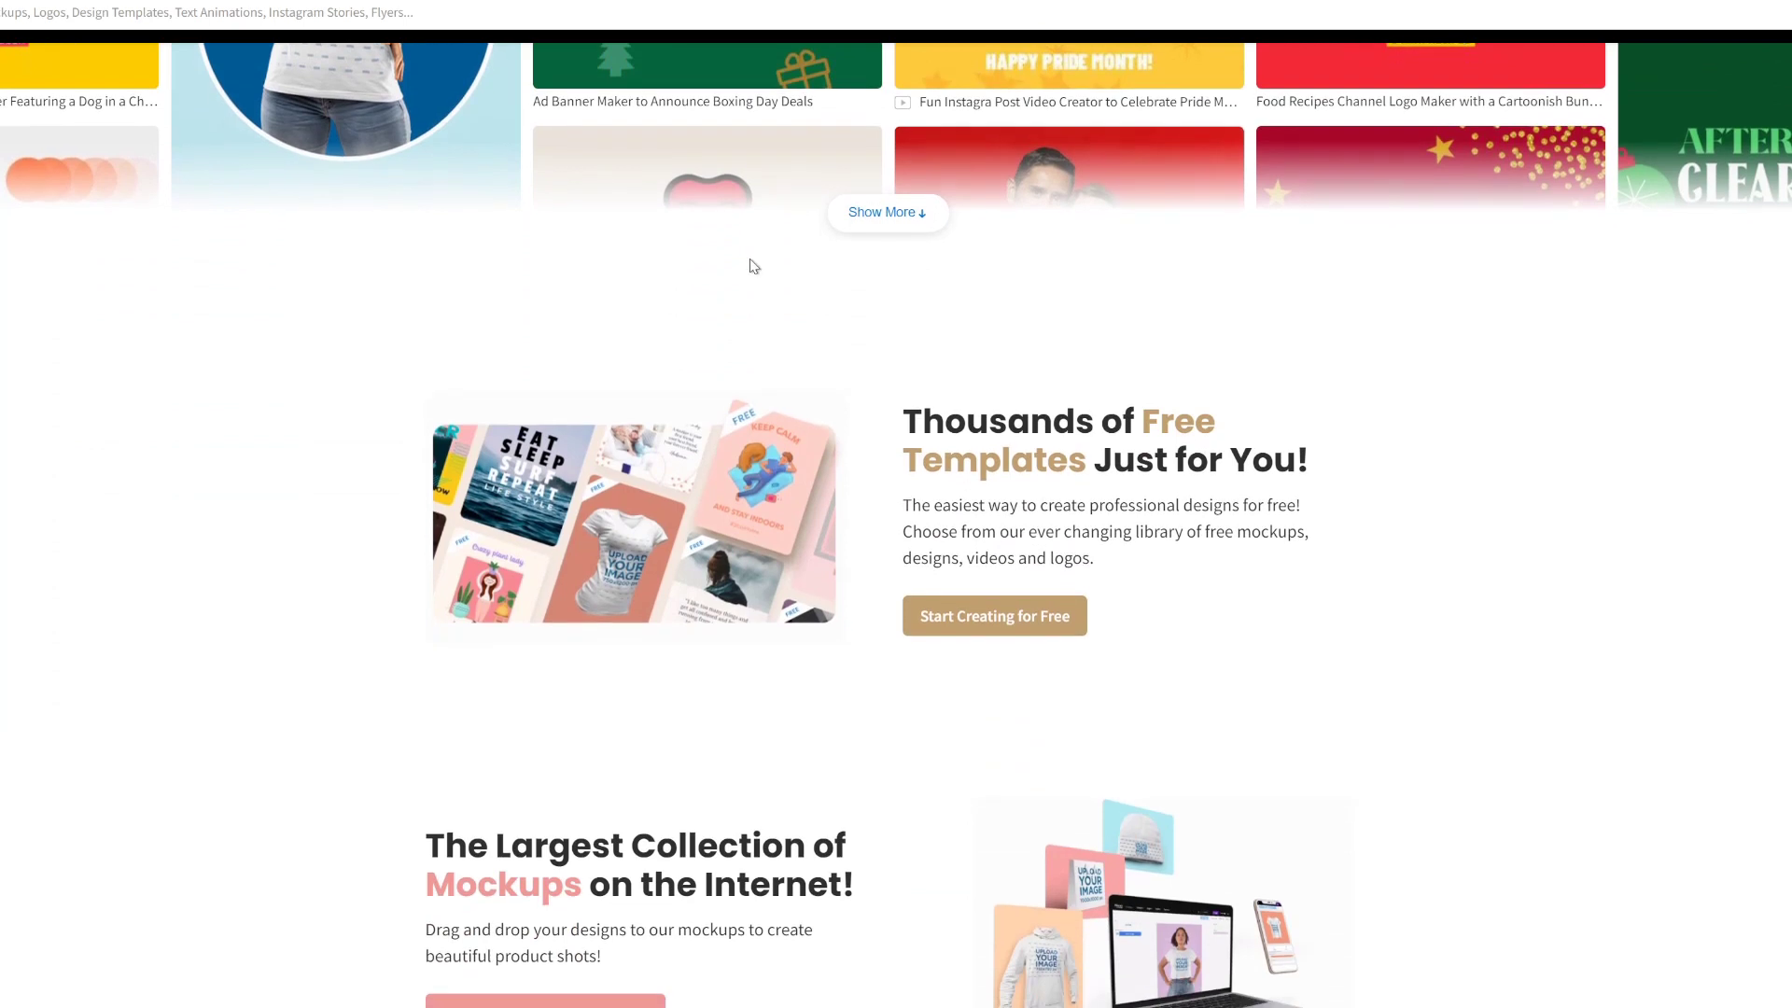
scroll(754, 266, down, 6)
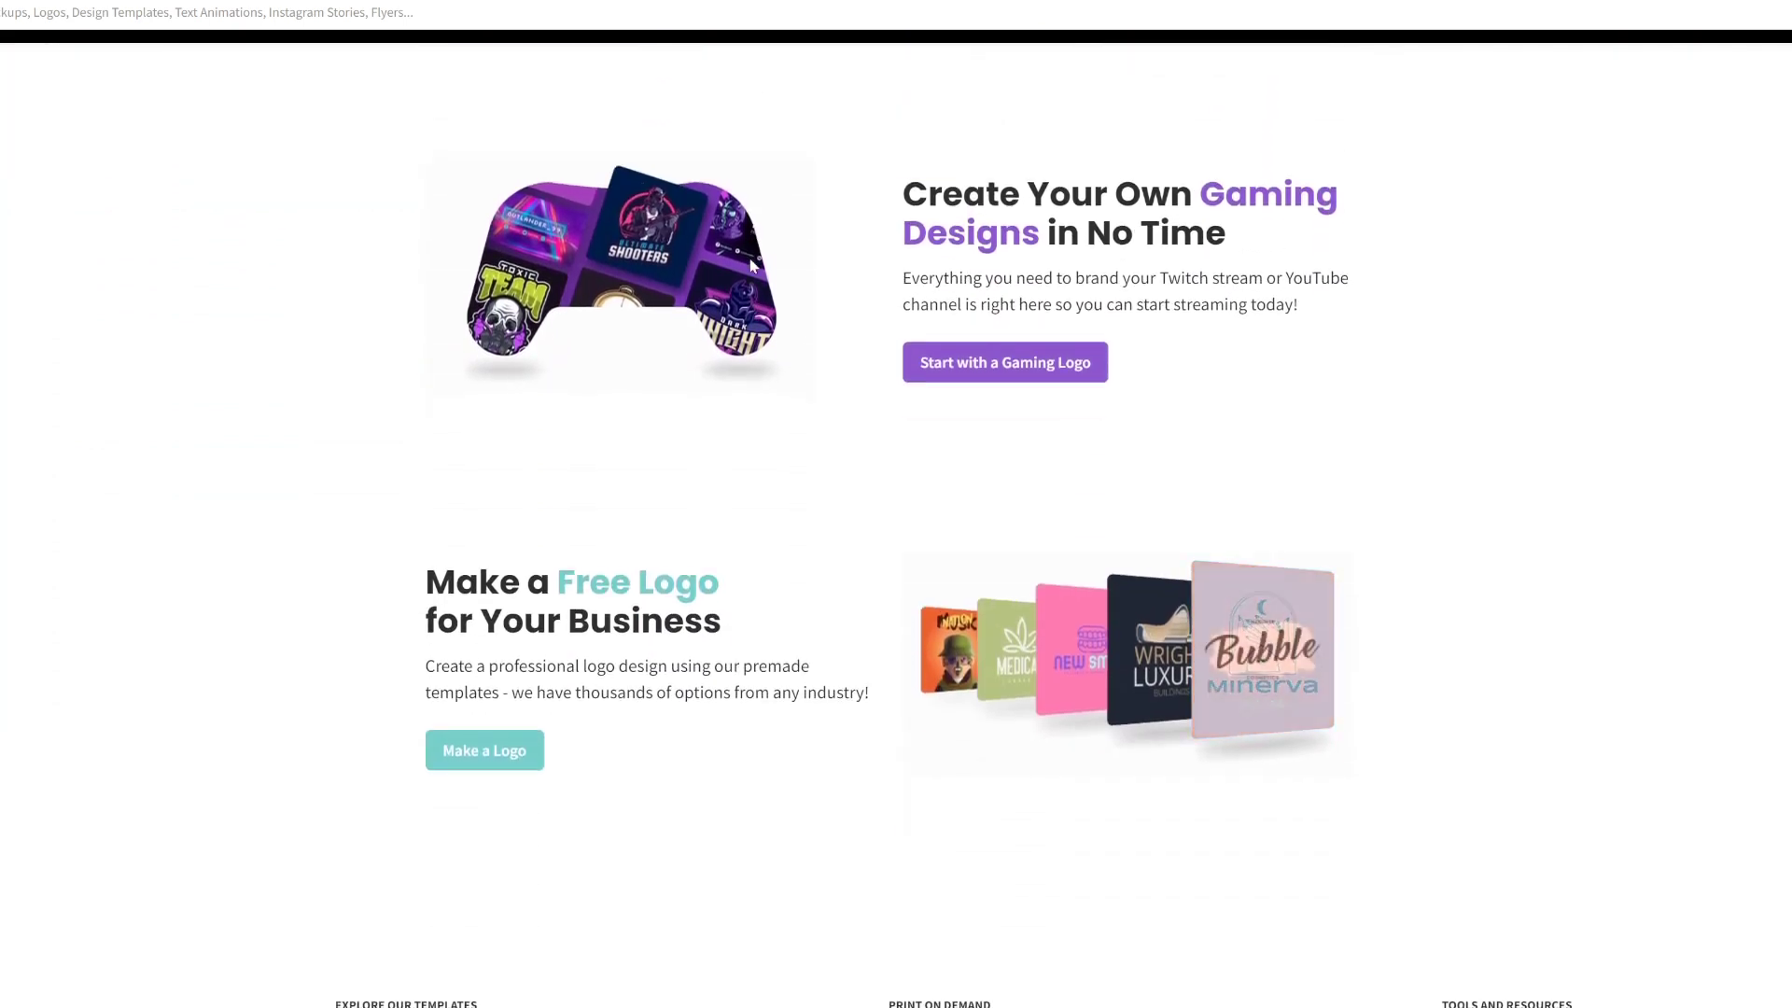
scroll(752, 267, down, 4)
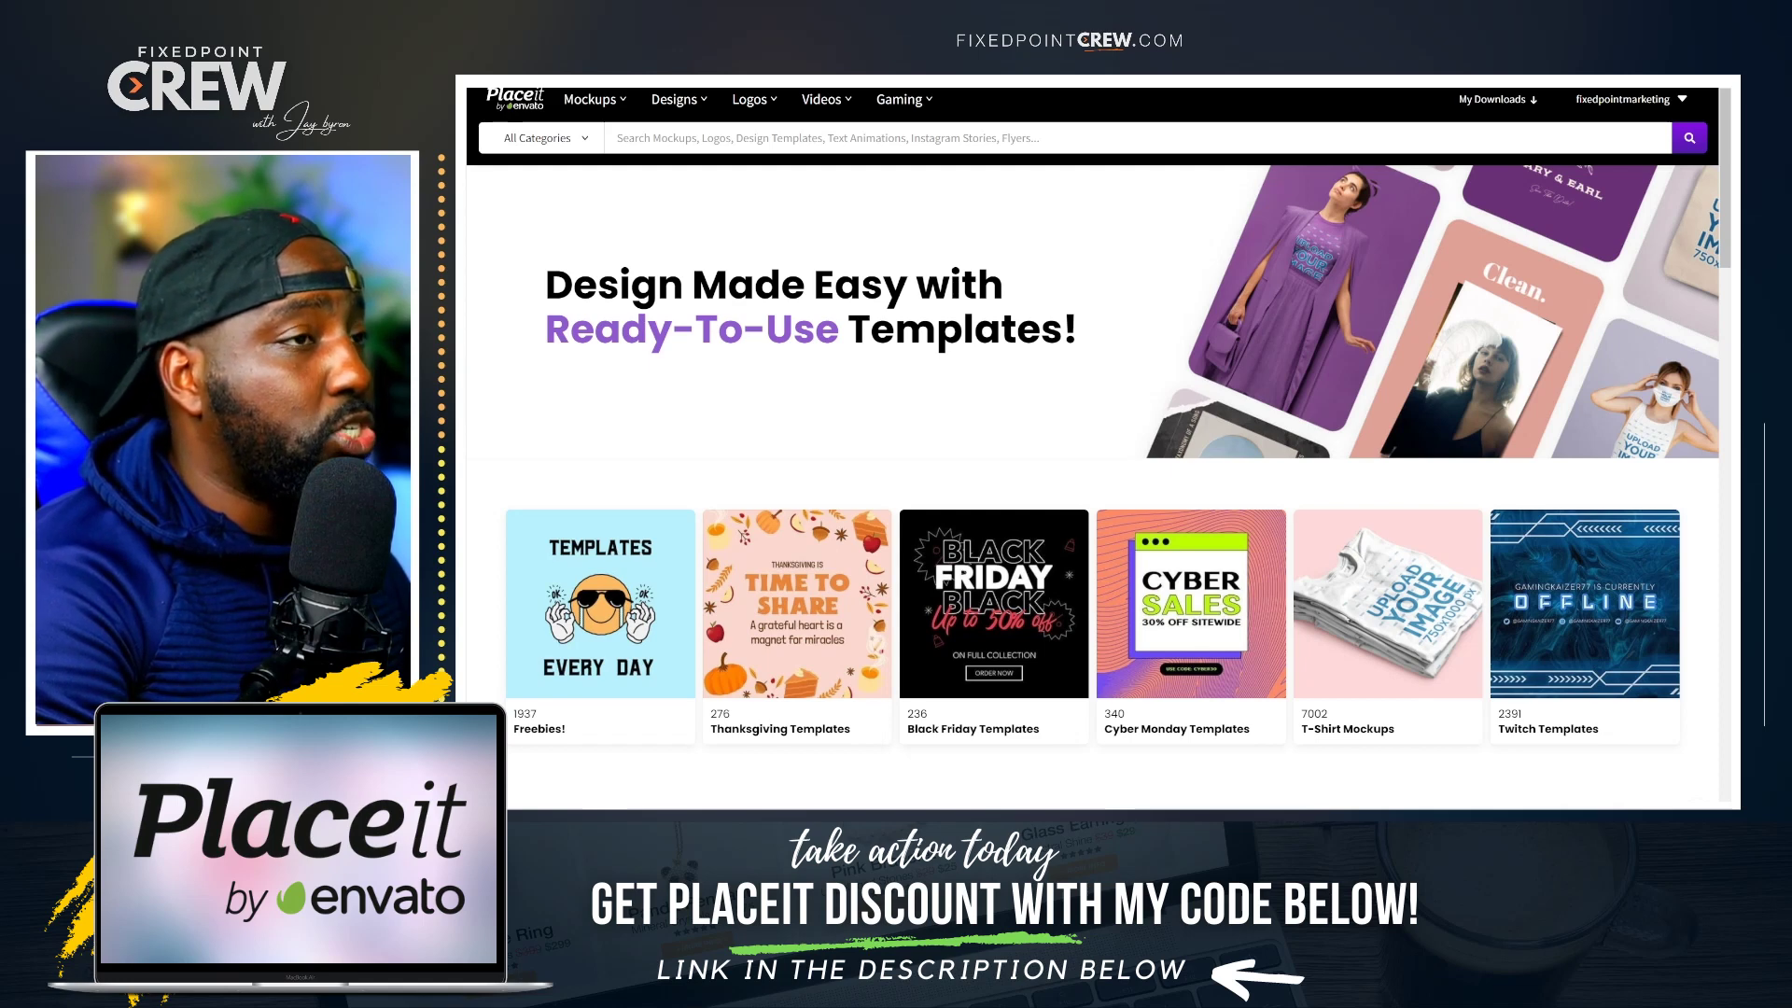
Open the T-Shirt Designs category of the Apparel & Print designs and browse its templates.
mouse_move(674, 99)
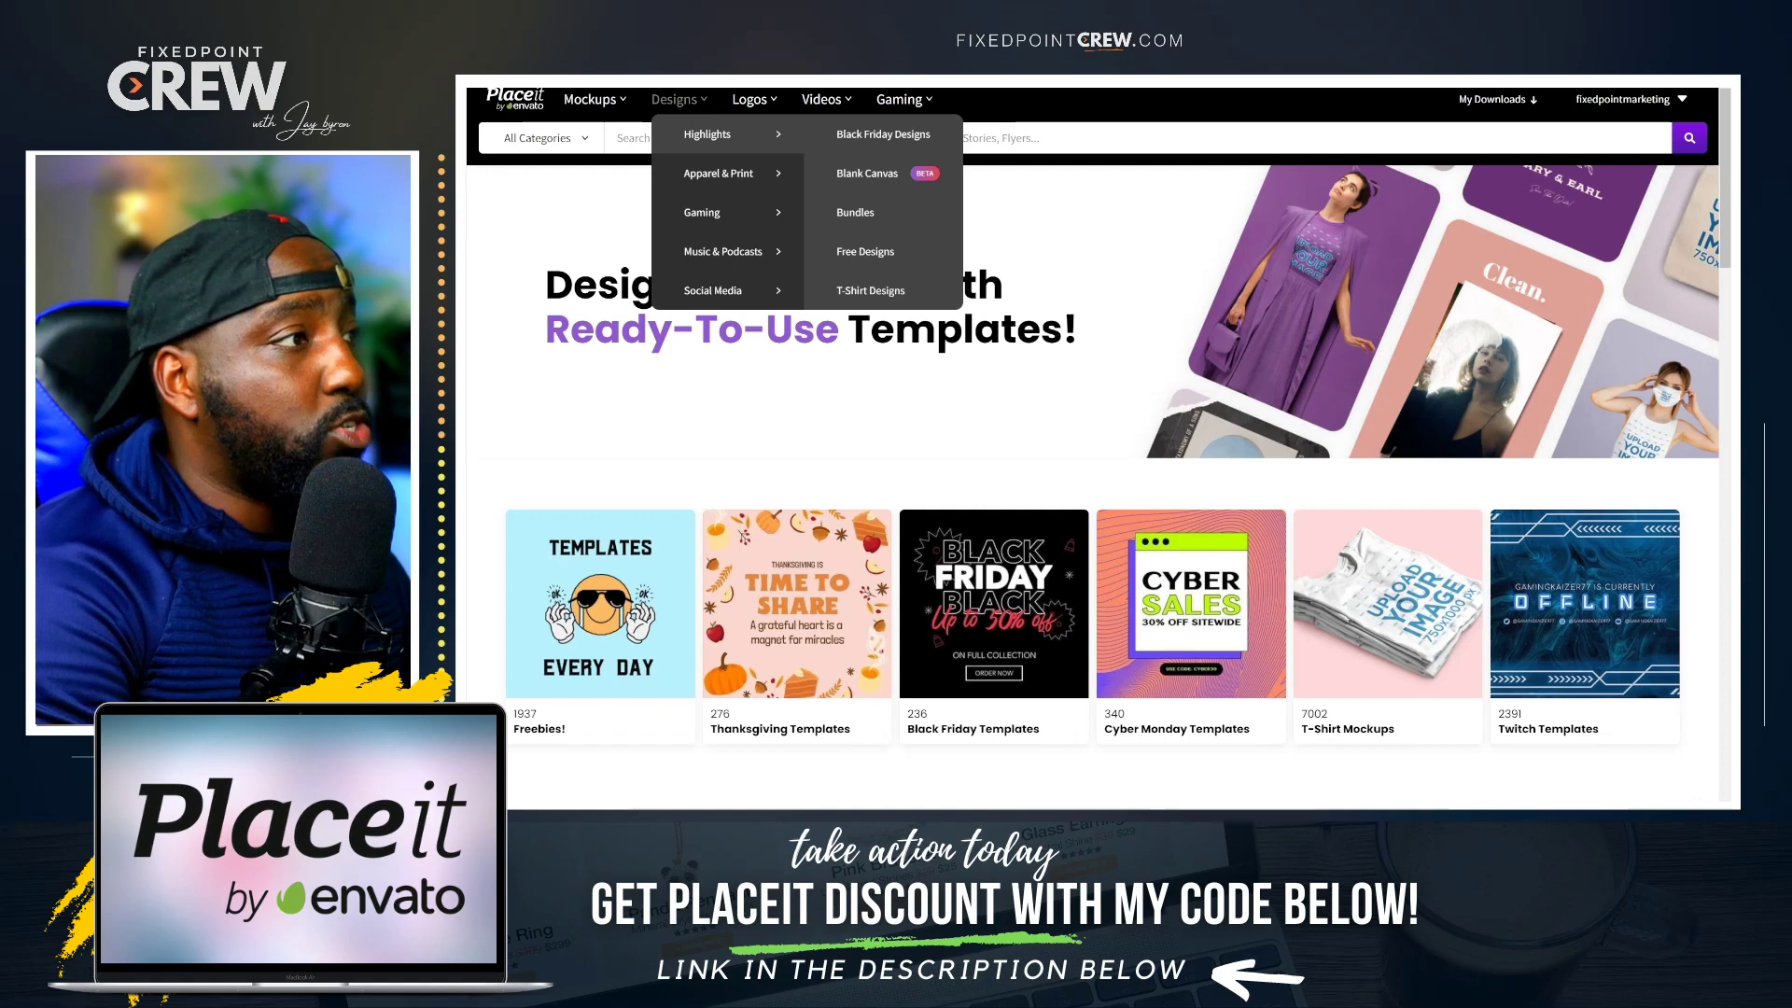
mouse_move(718, 174)
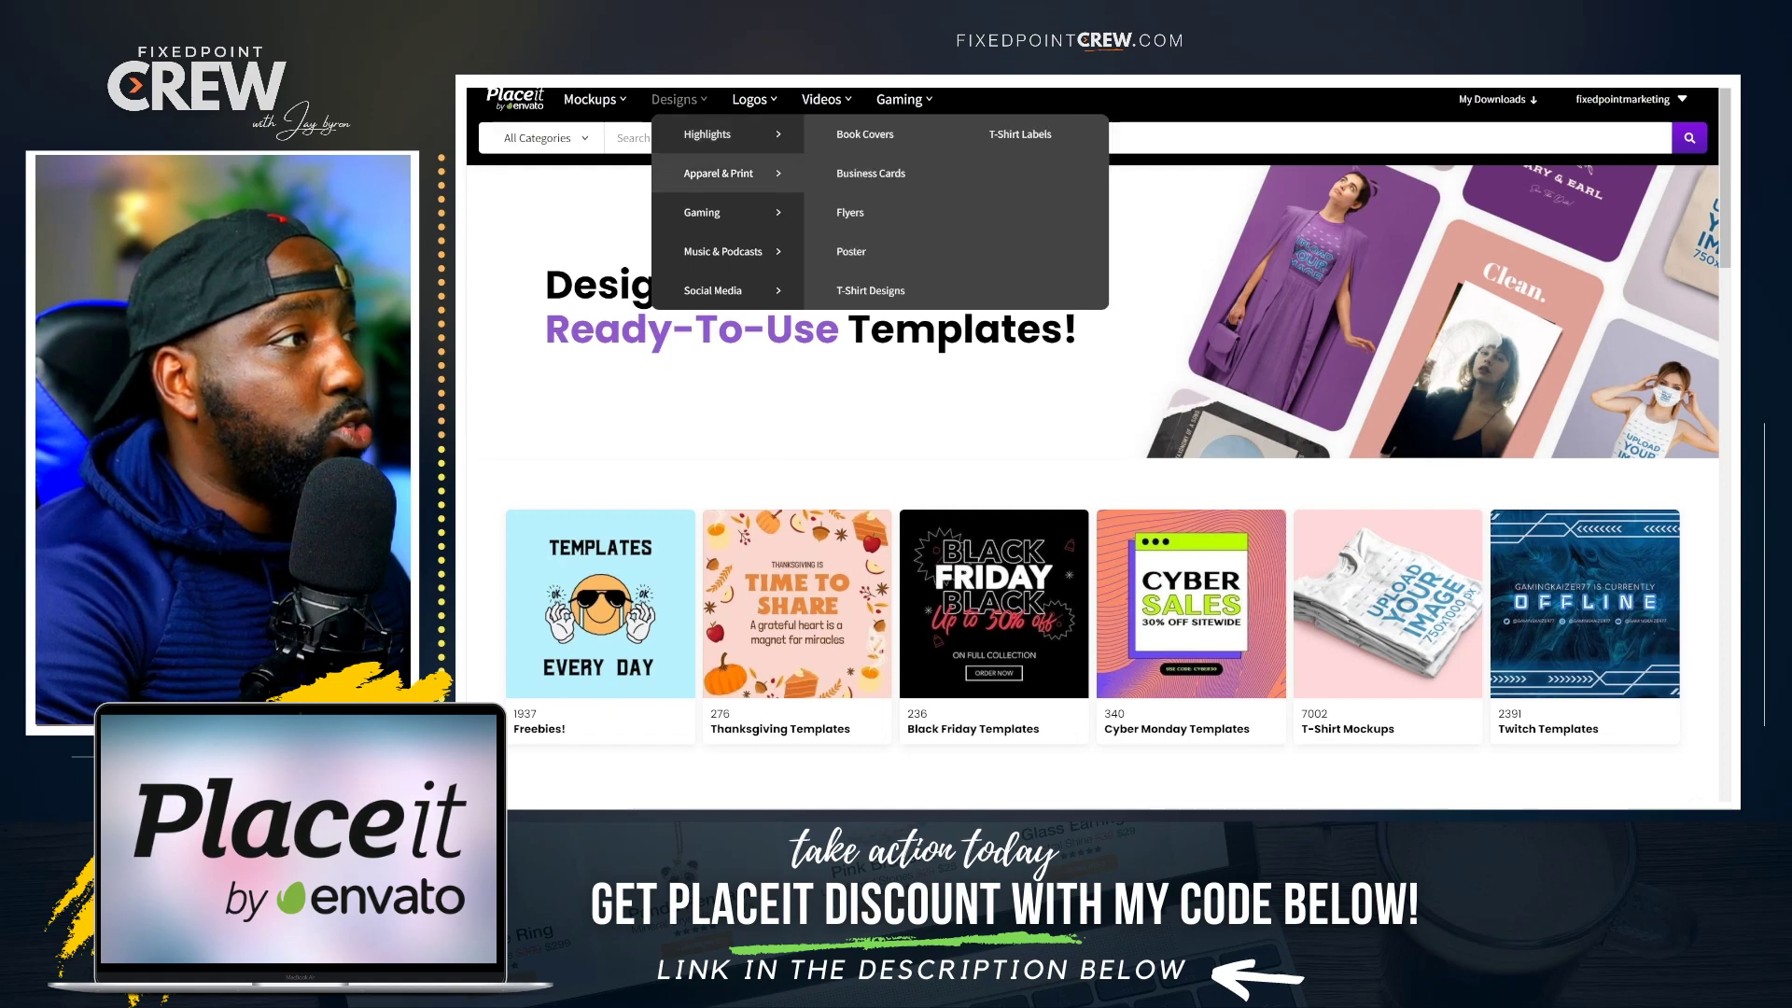
click(873, 290)
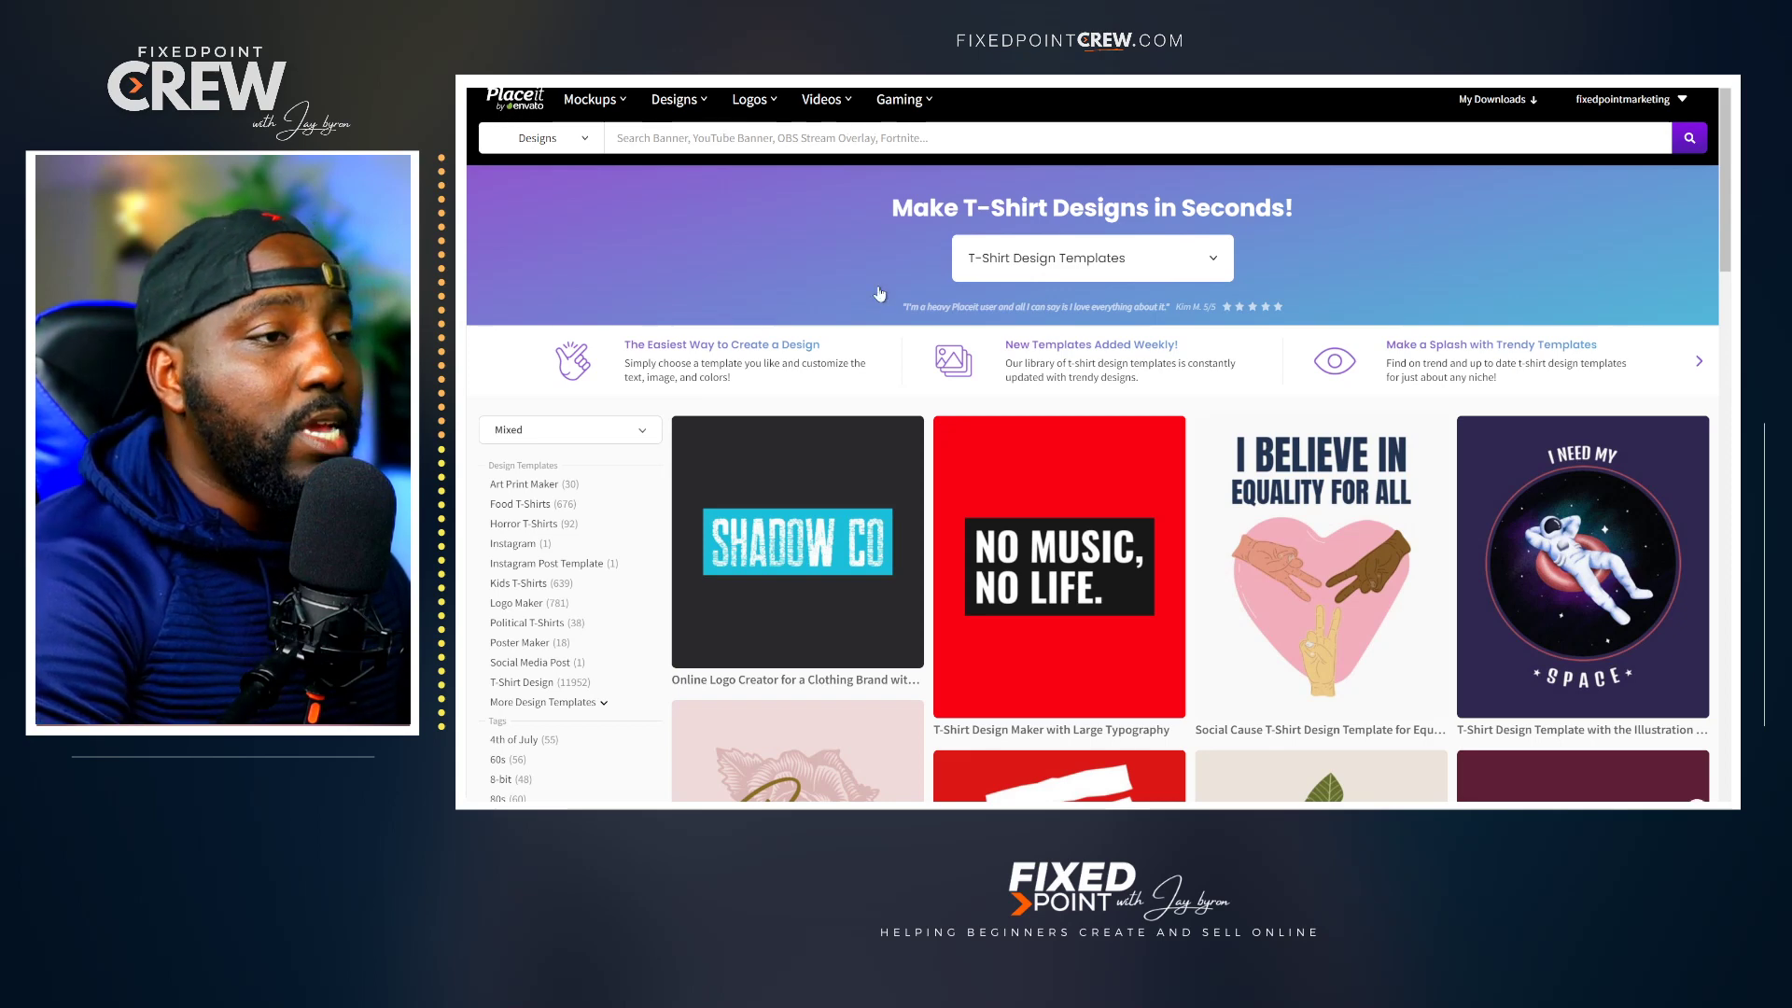
scroll(932, 597, down, 6)
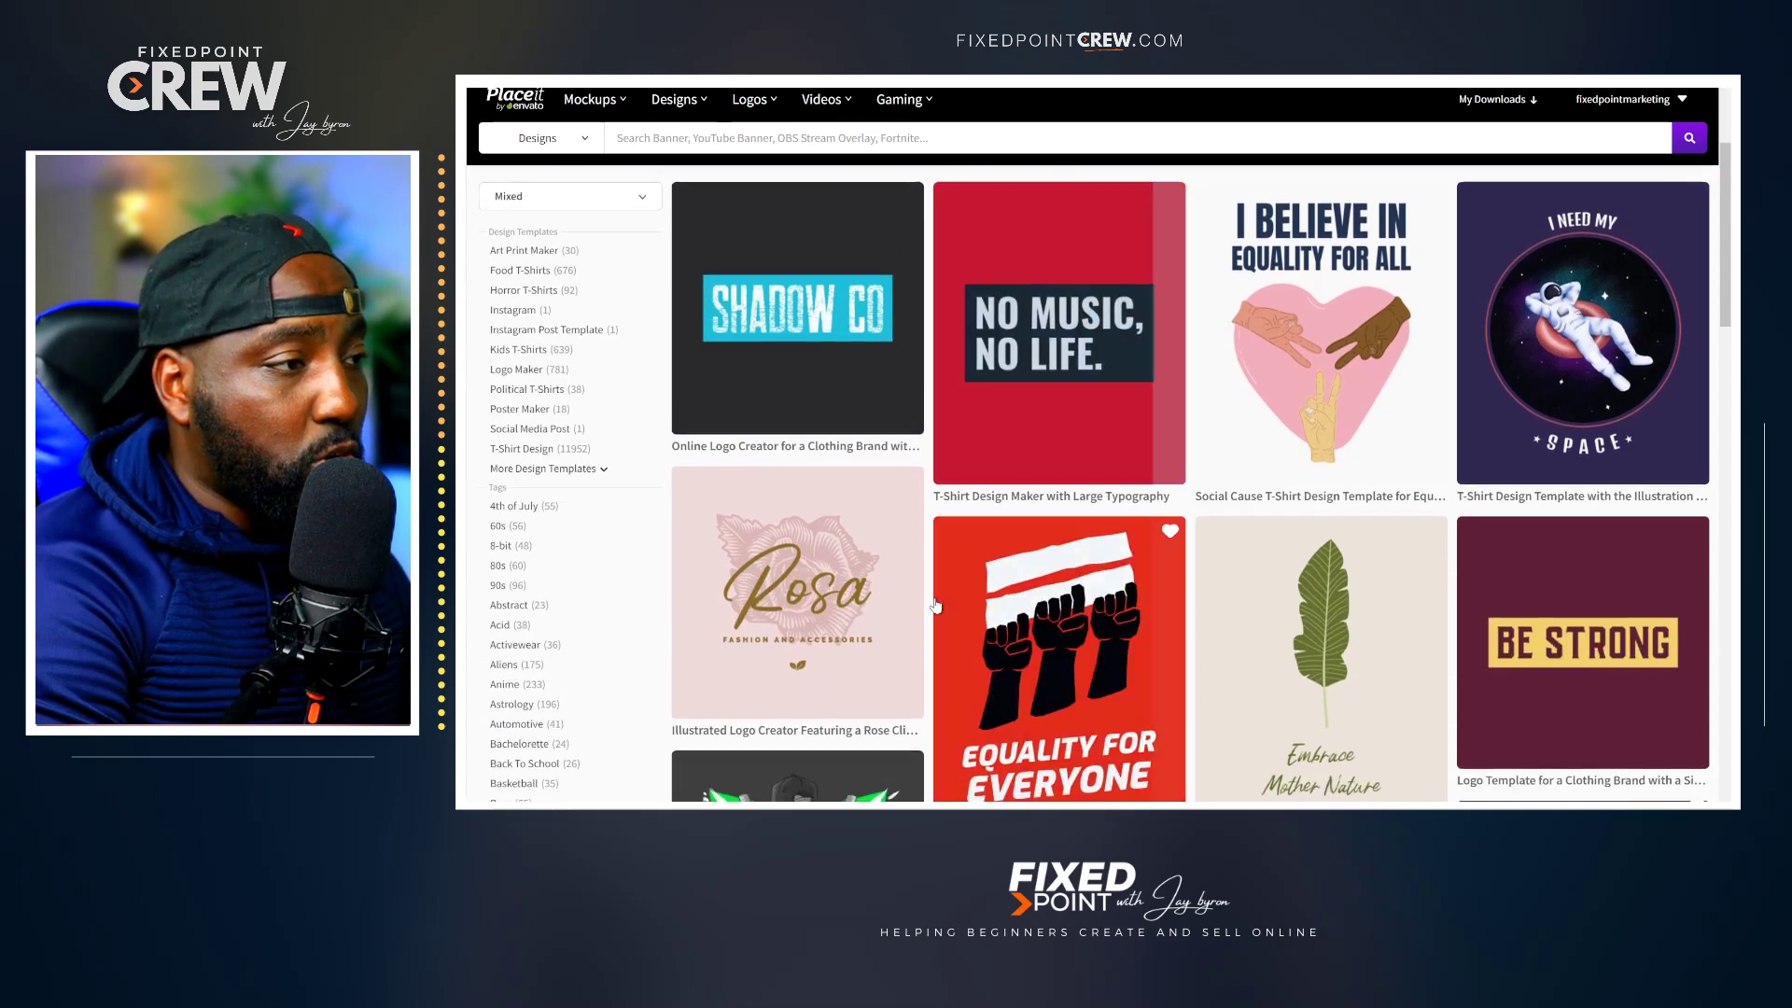
scroll(940, 605, down, 2)
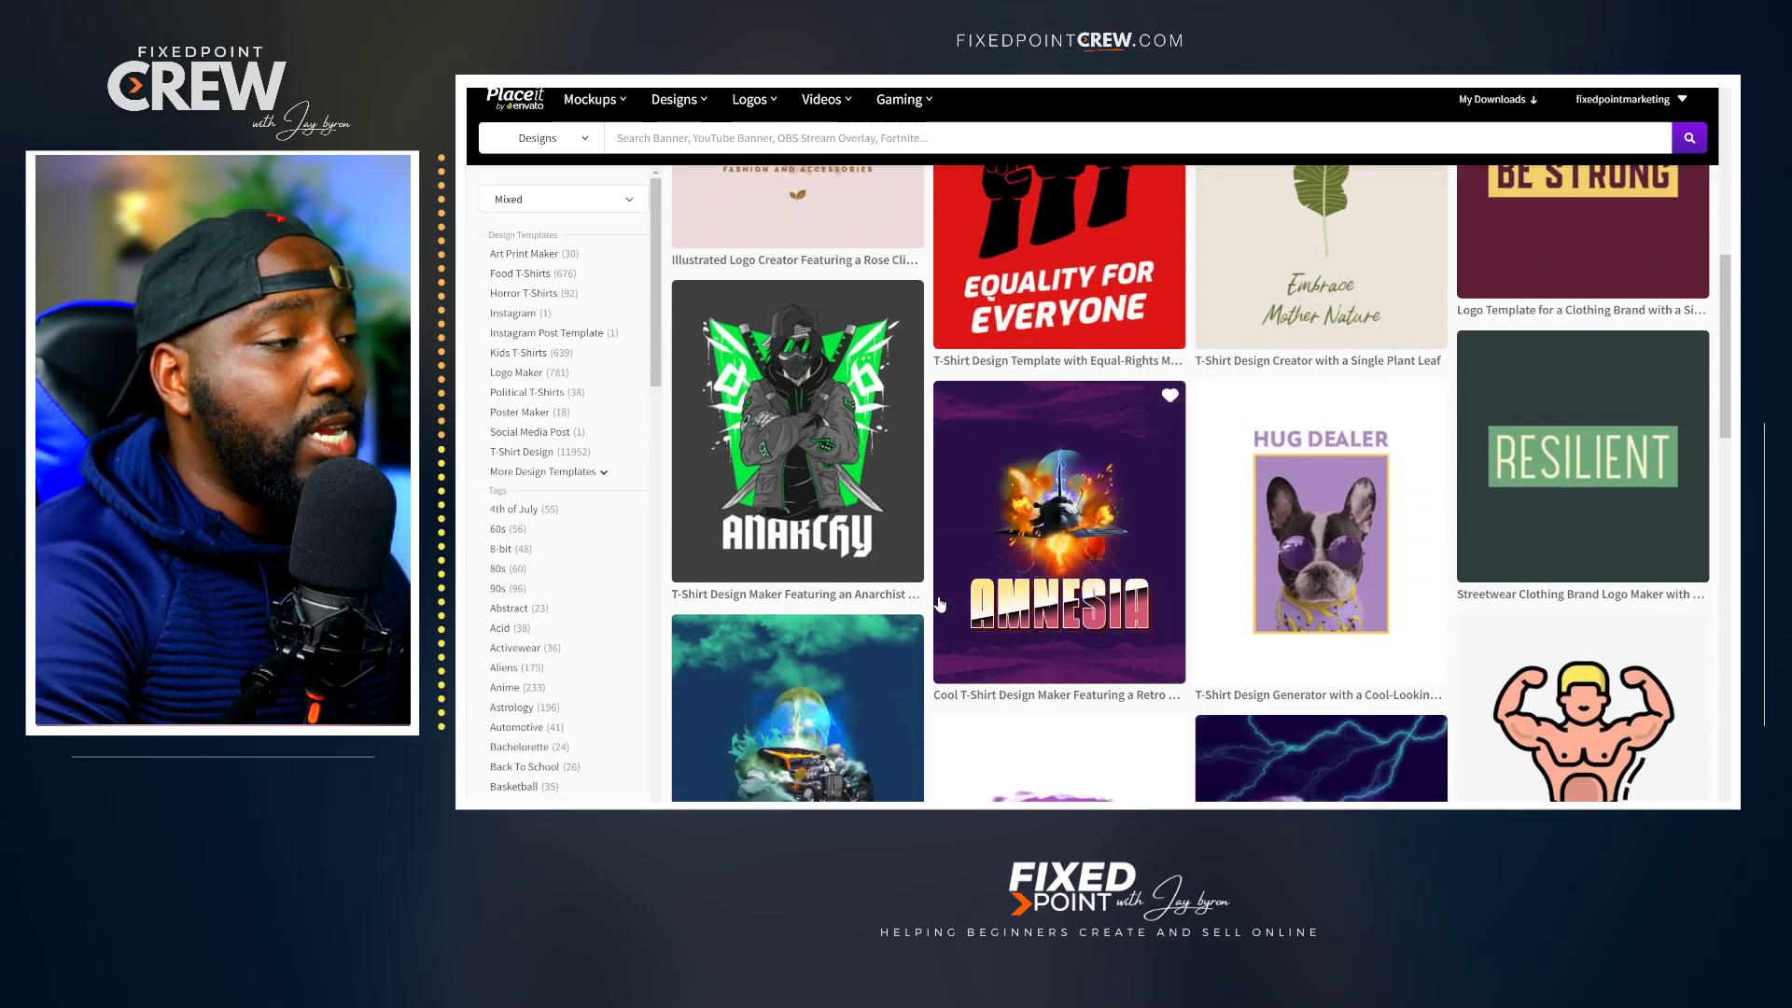
scroll(940, 604, down, 3)
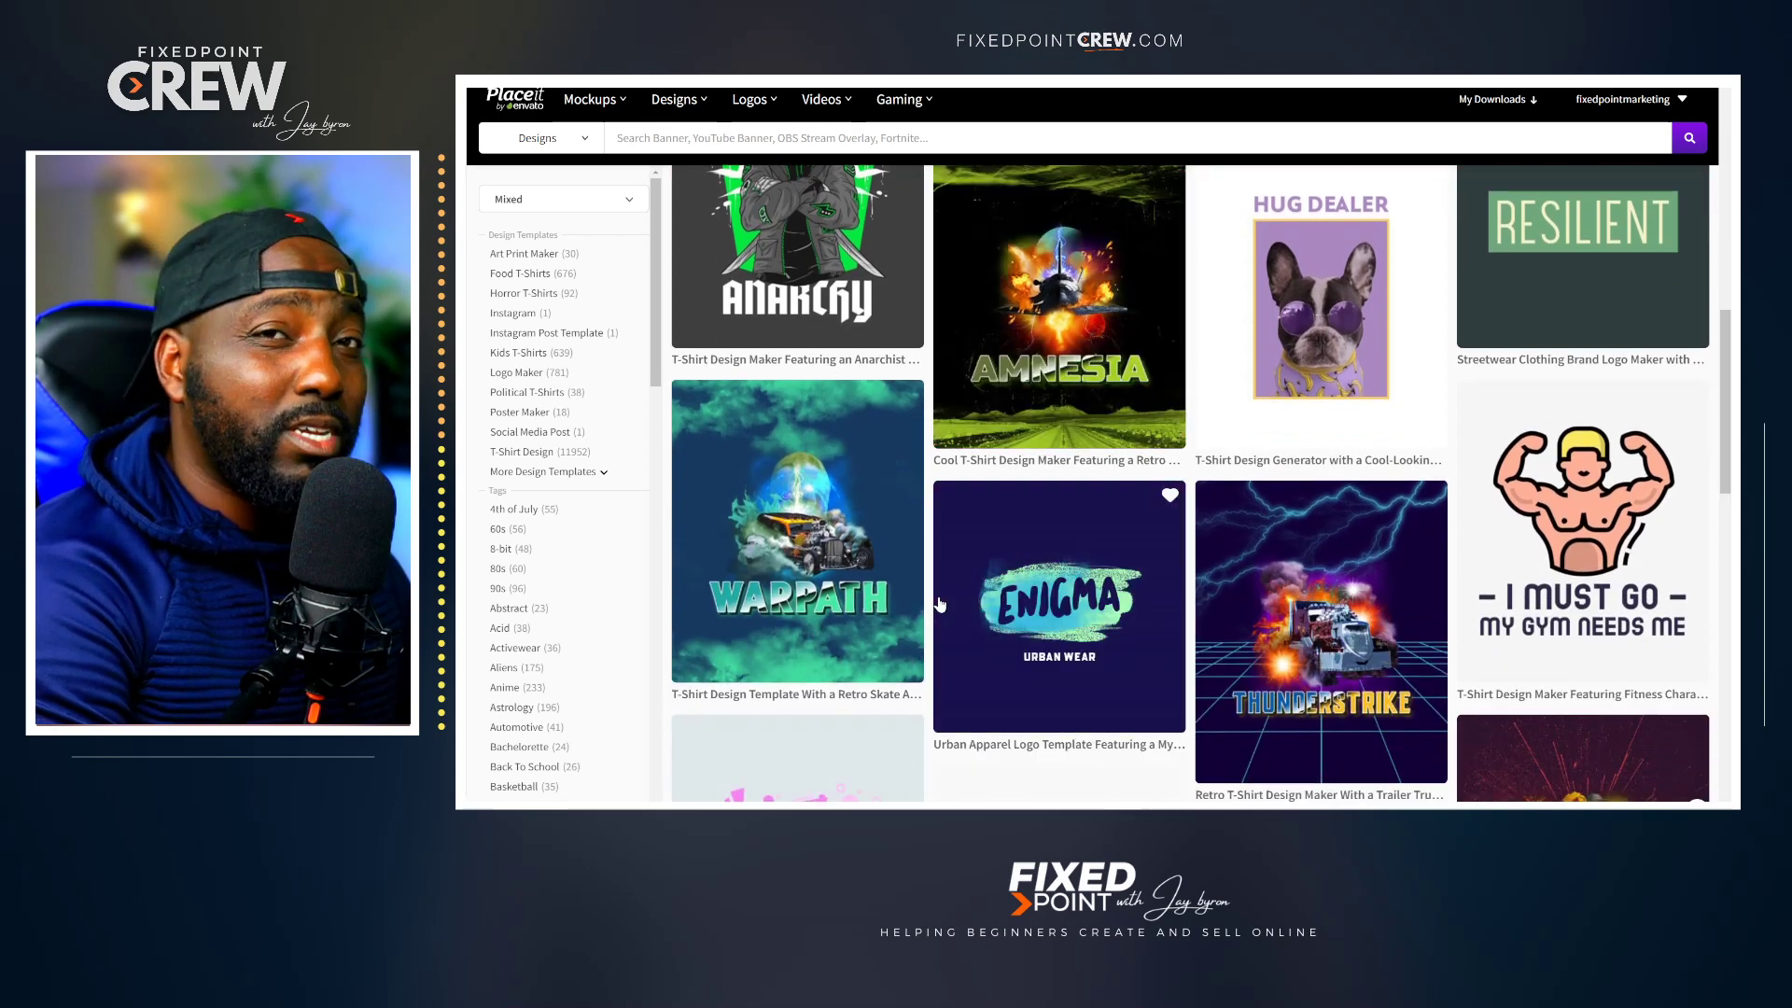
scroll(940, 605, down, 5)
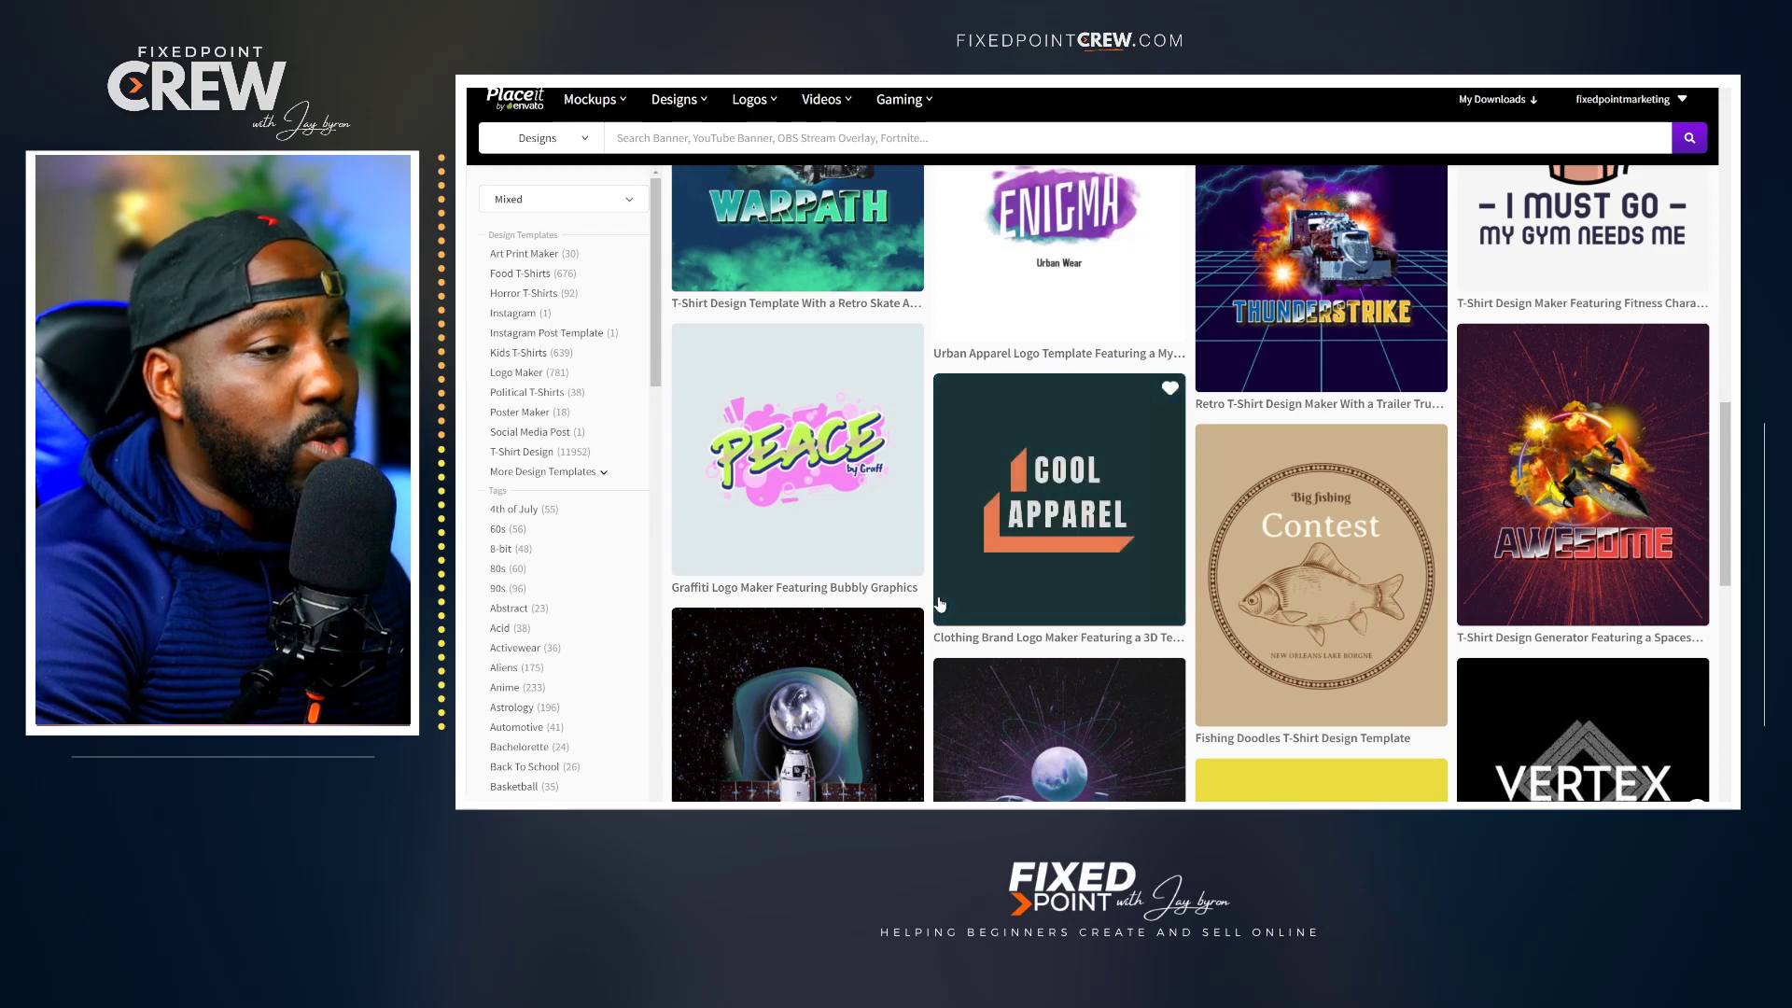
scroll(939, 605, up, 12)
scroll(940, 602, up, 3)
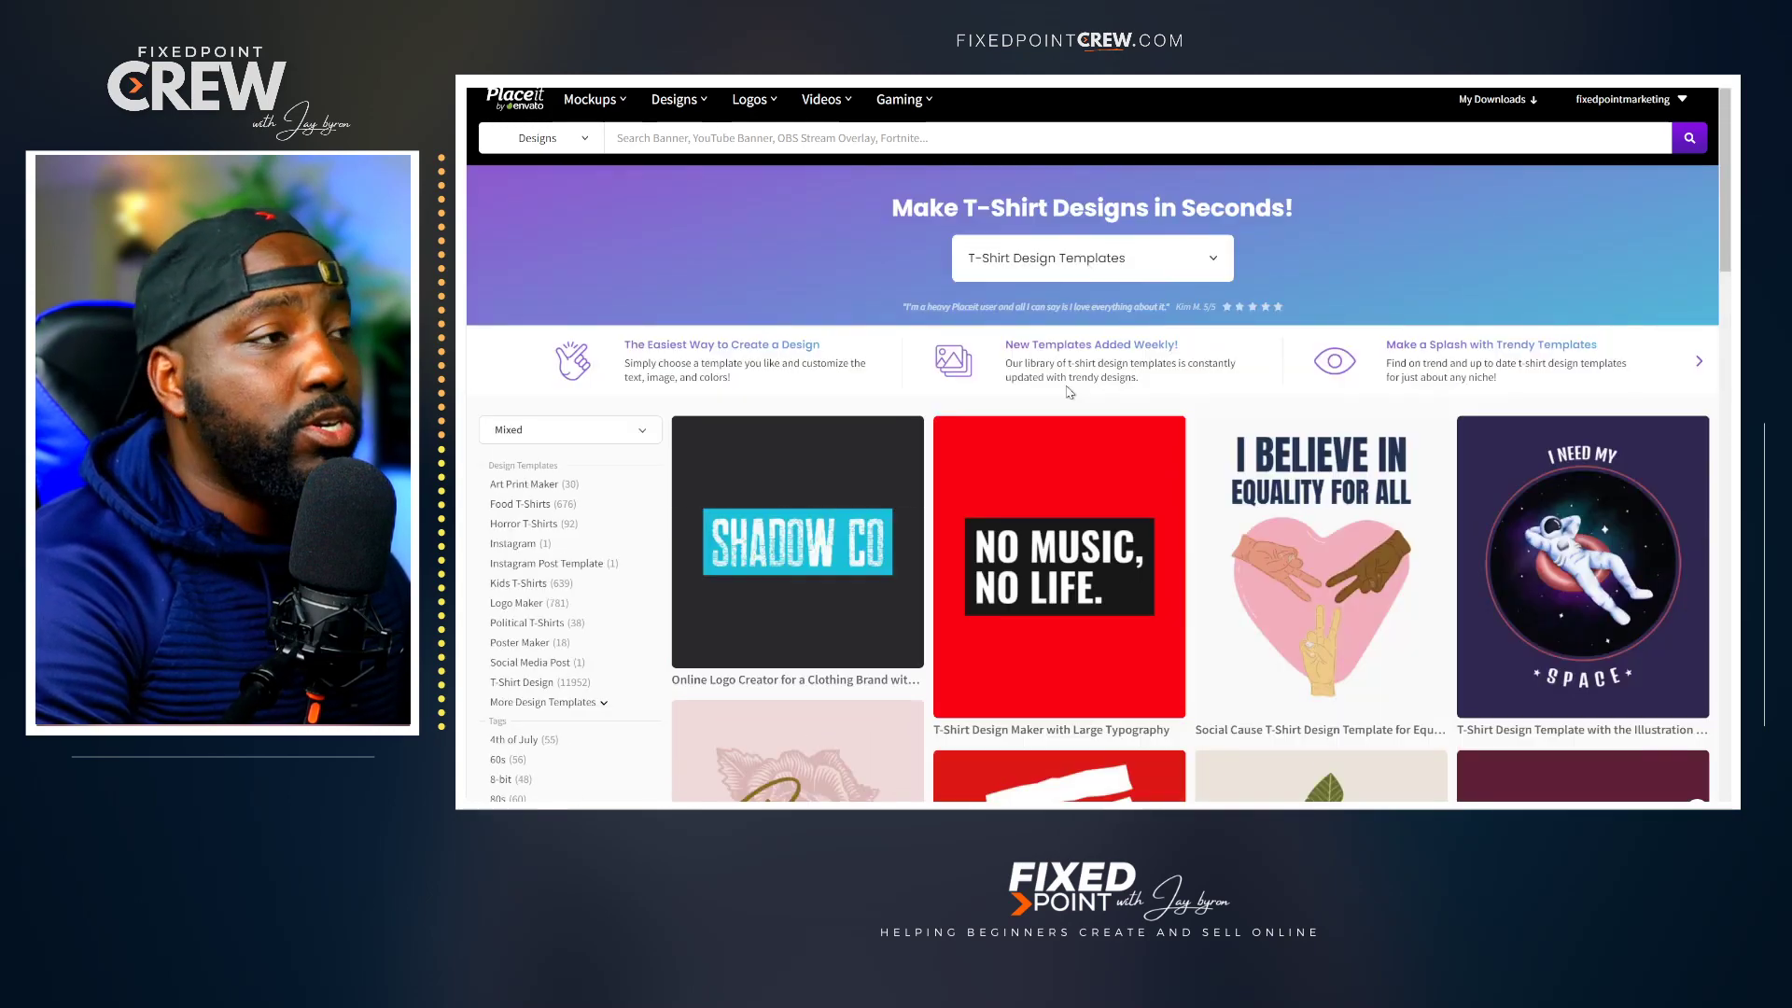
Narrow the T-shirt design templates to the Education T-Shirts category.
click(1162, 263)
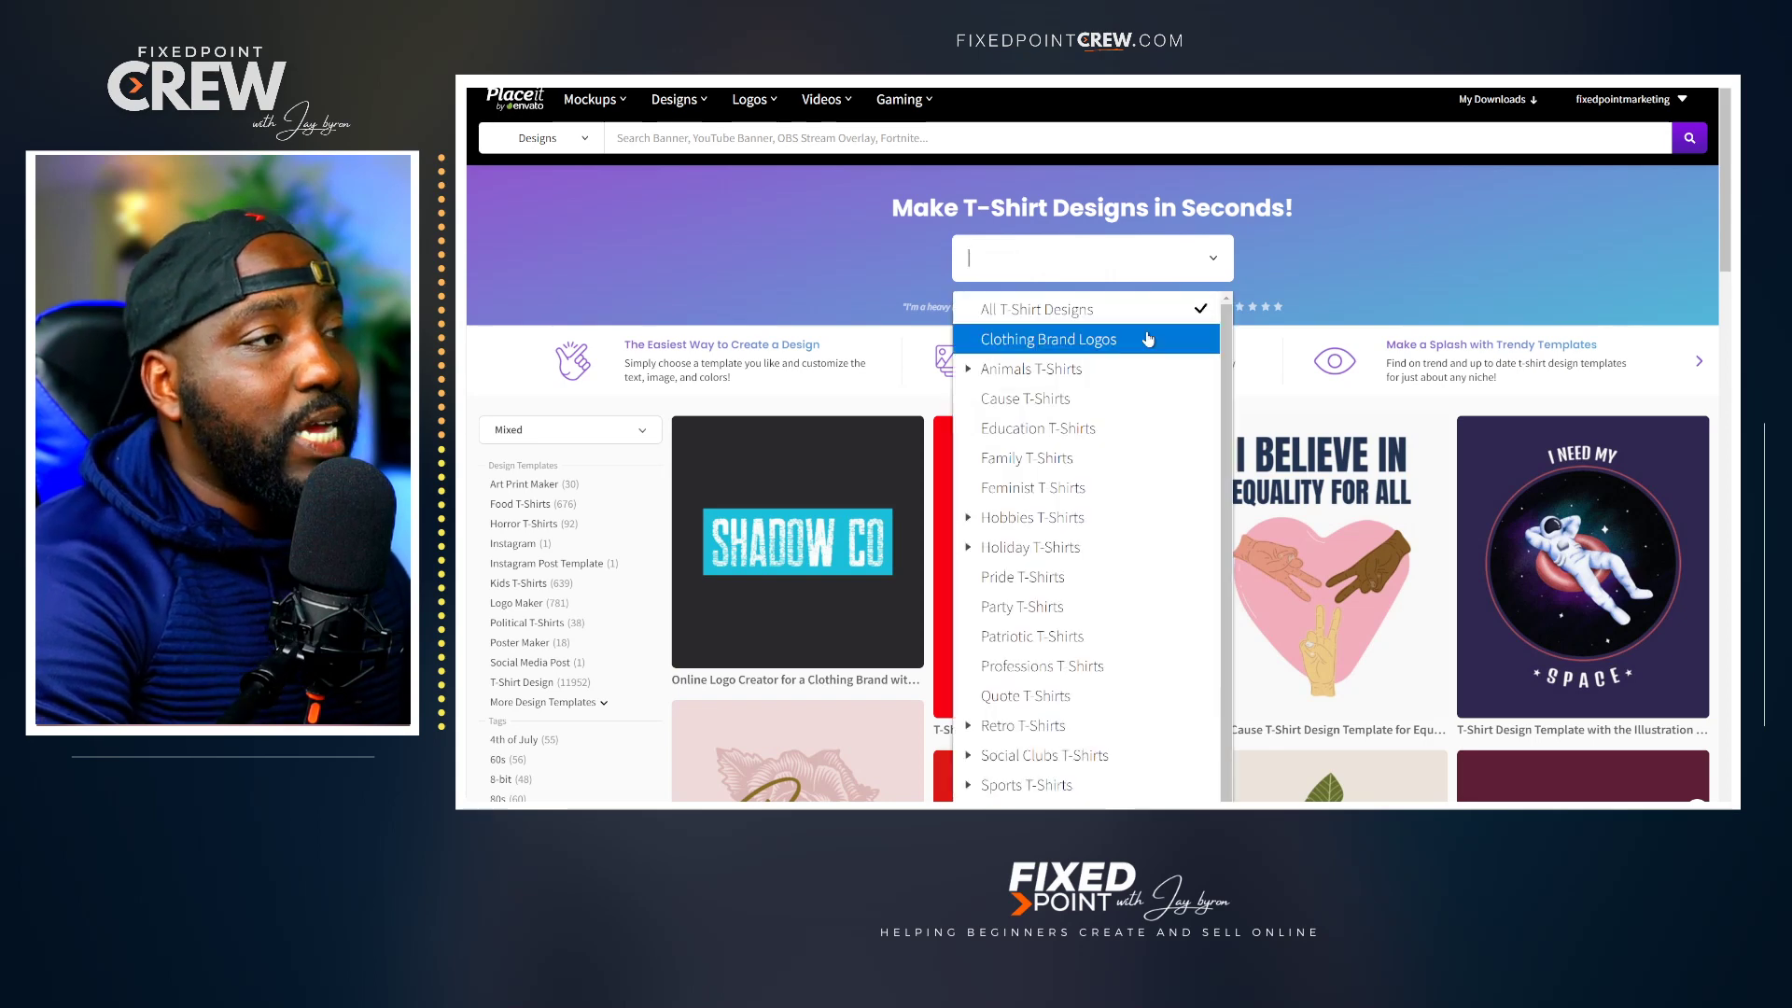
scroll(509, 523, down, 3)
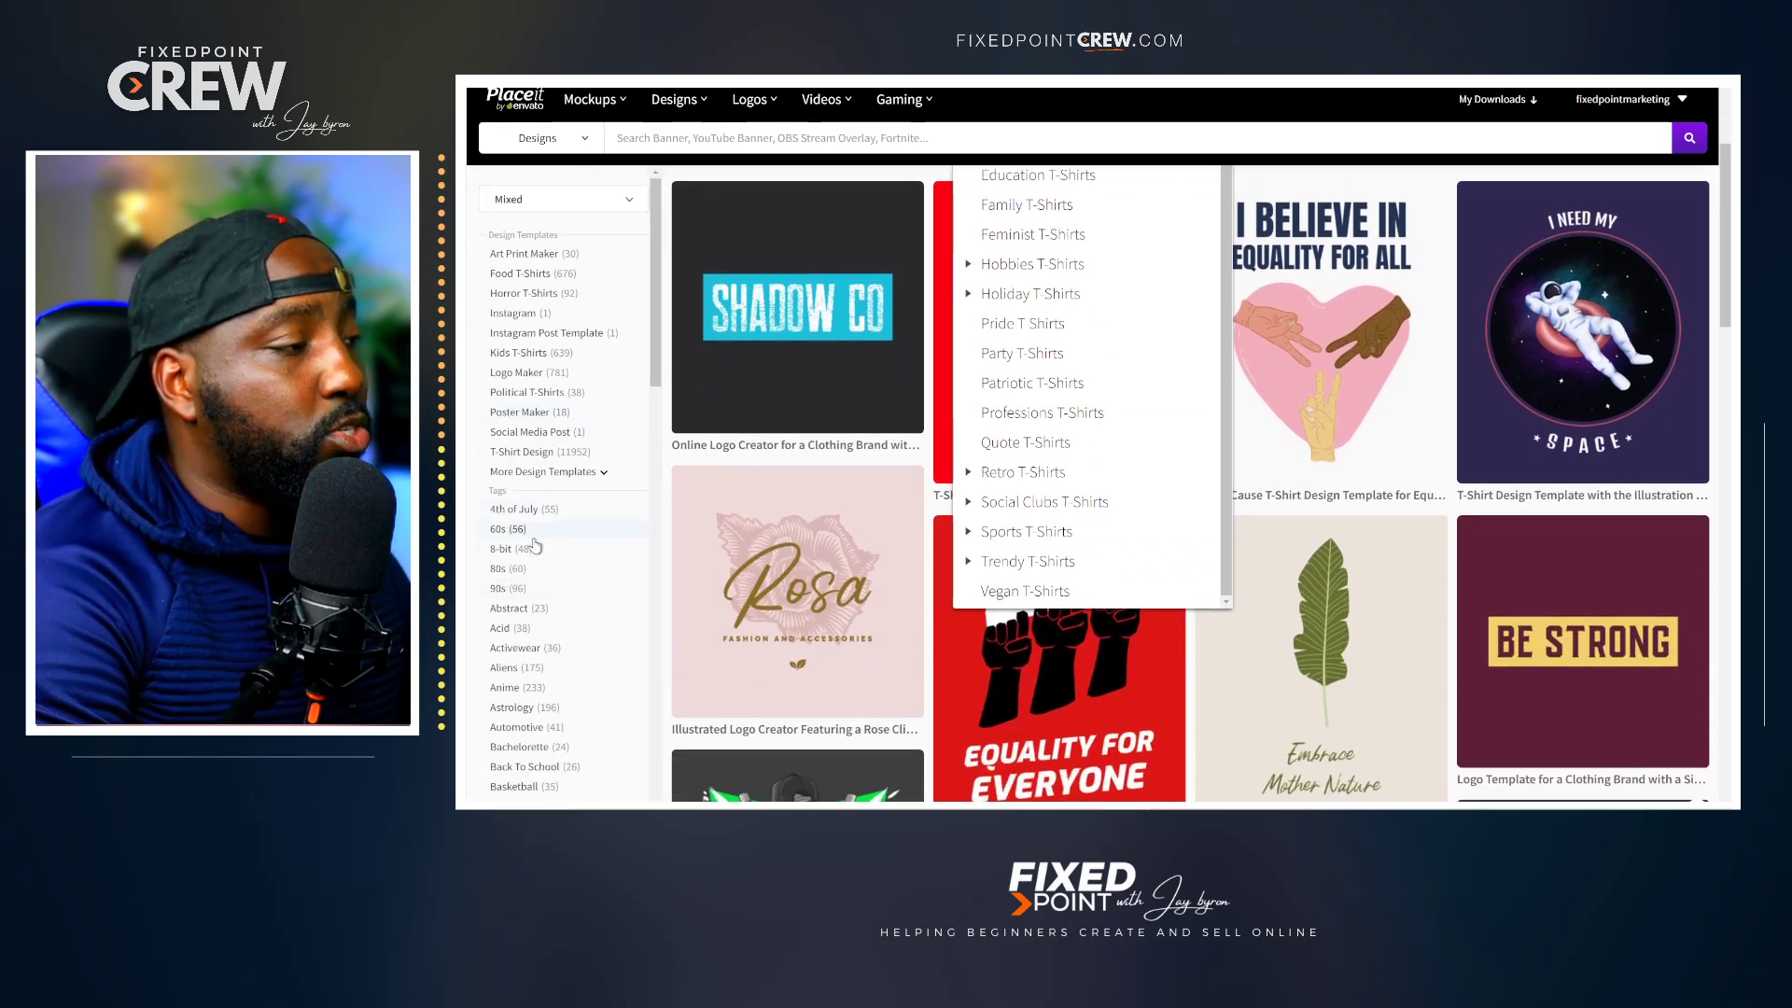
scroll(536, 542, up, 4)
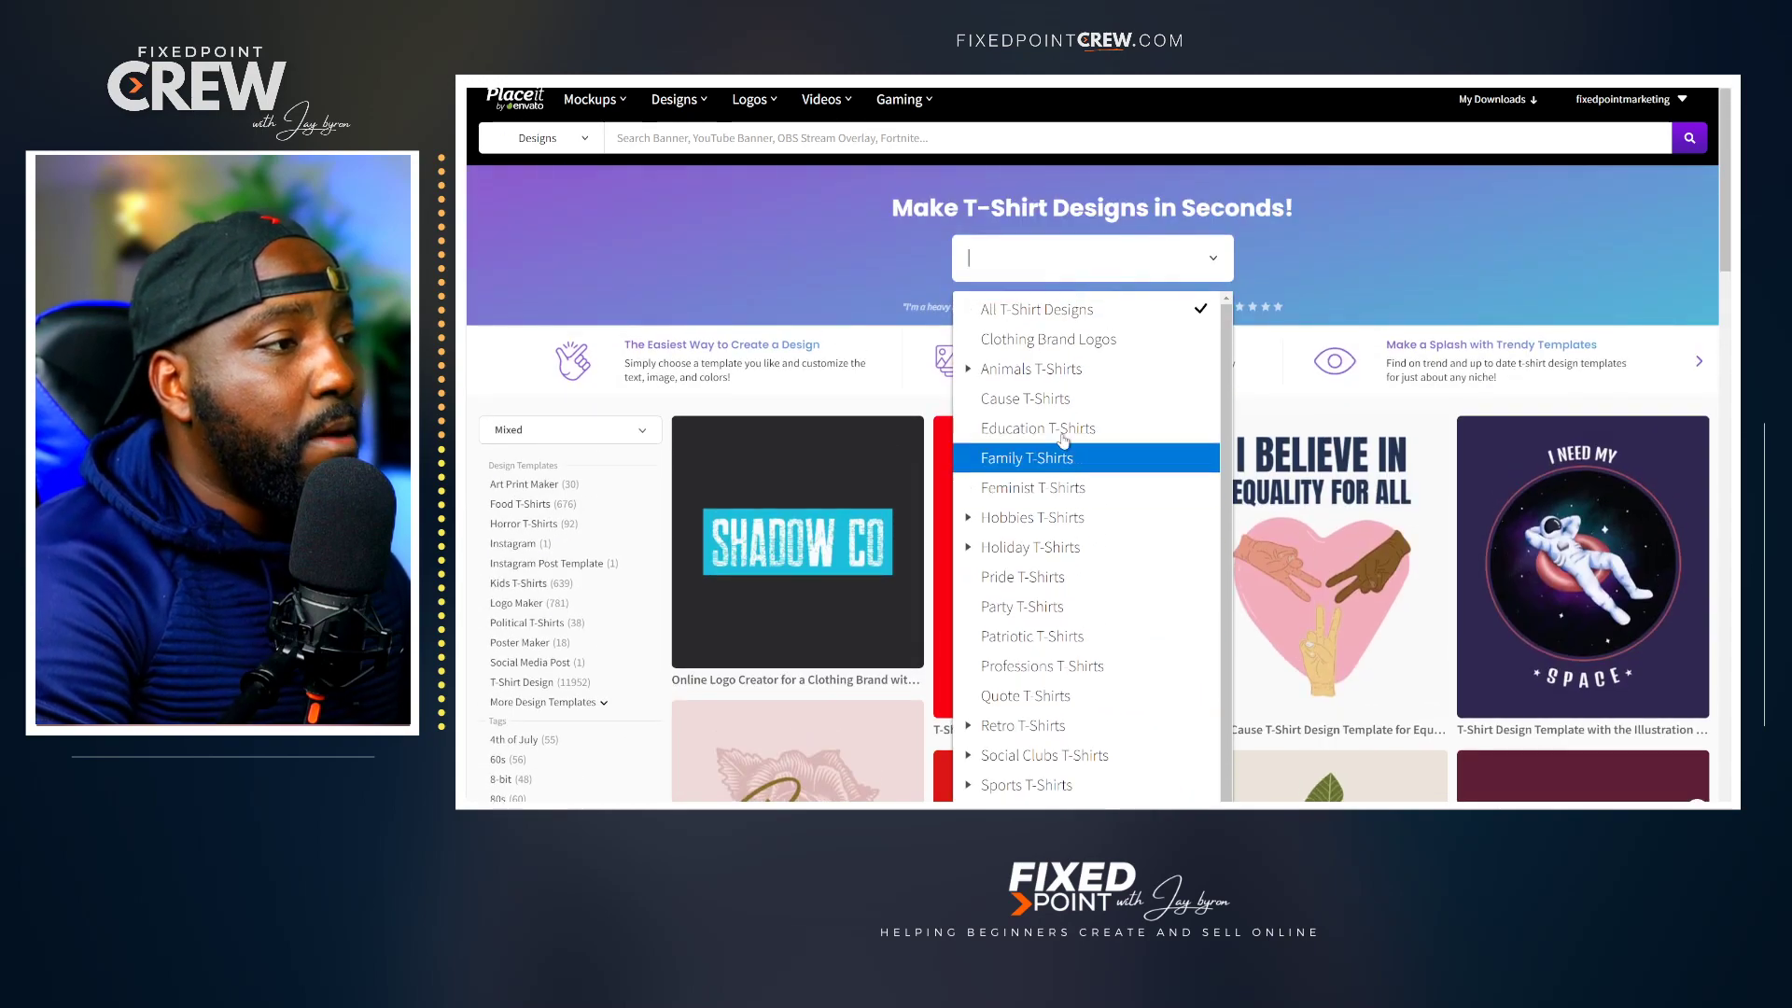
click(1064, 430)
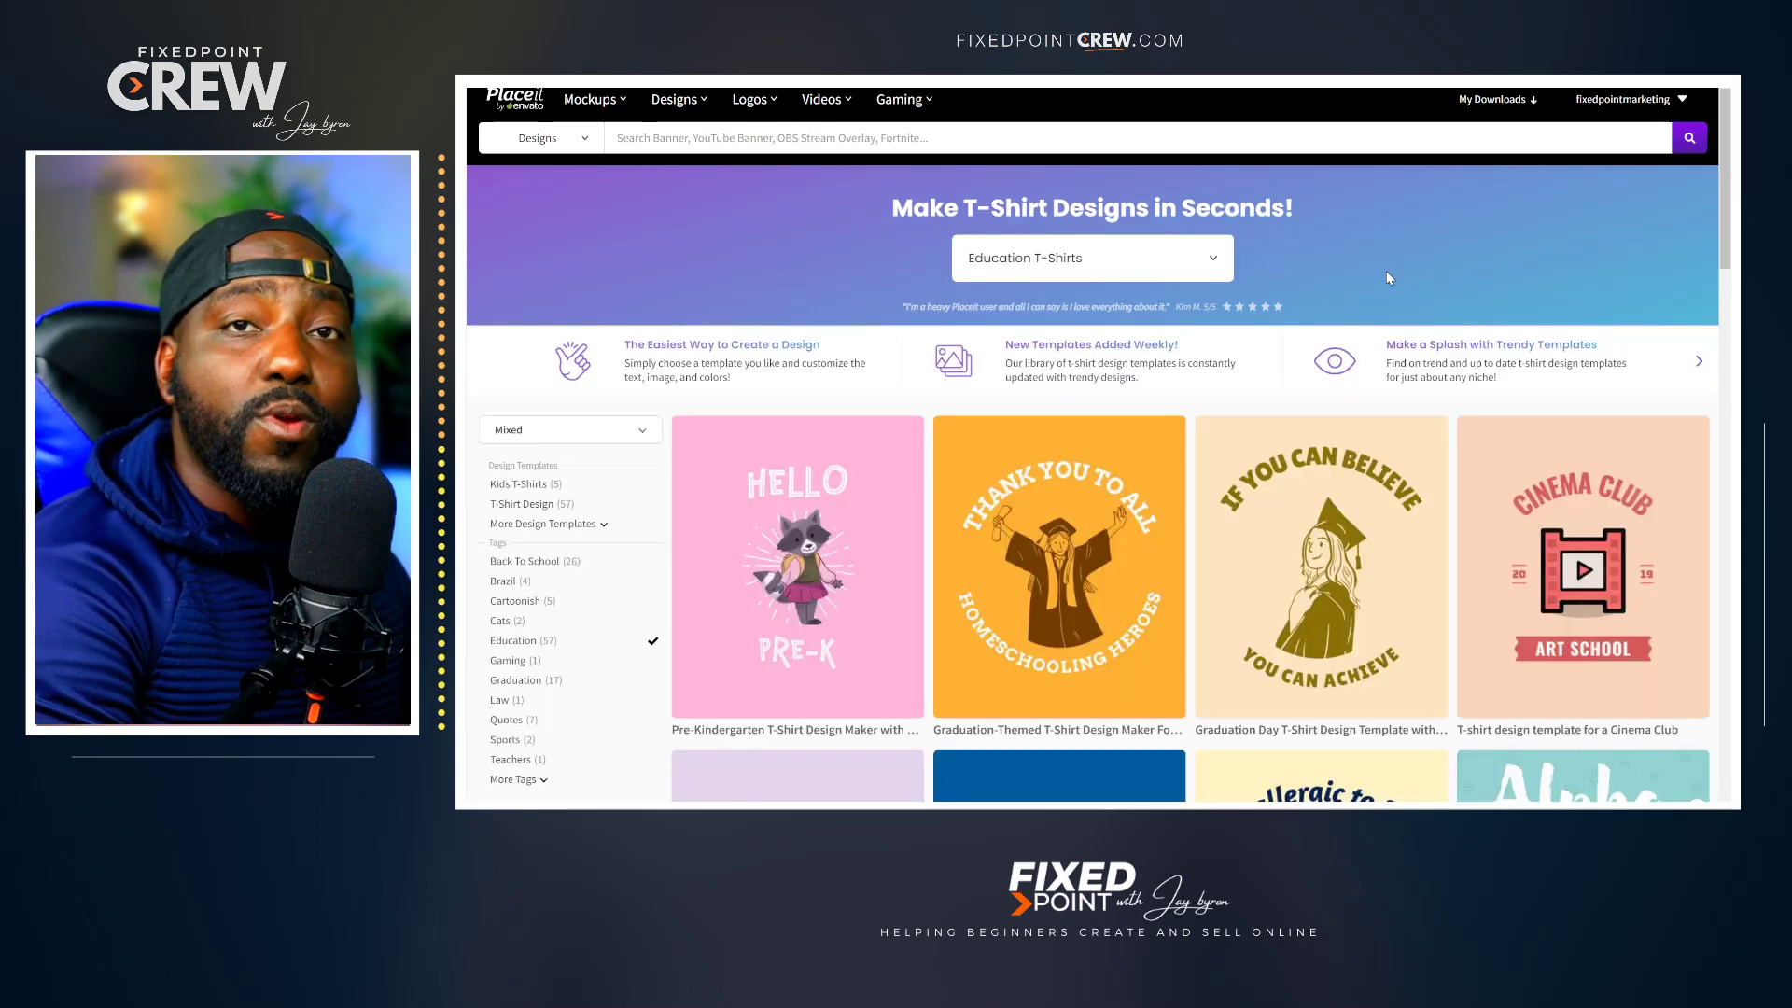
Look through the education T-shirt templates for a design about teaching.
scroll(1360, 302, down, 3)
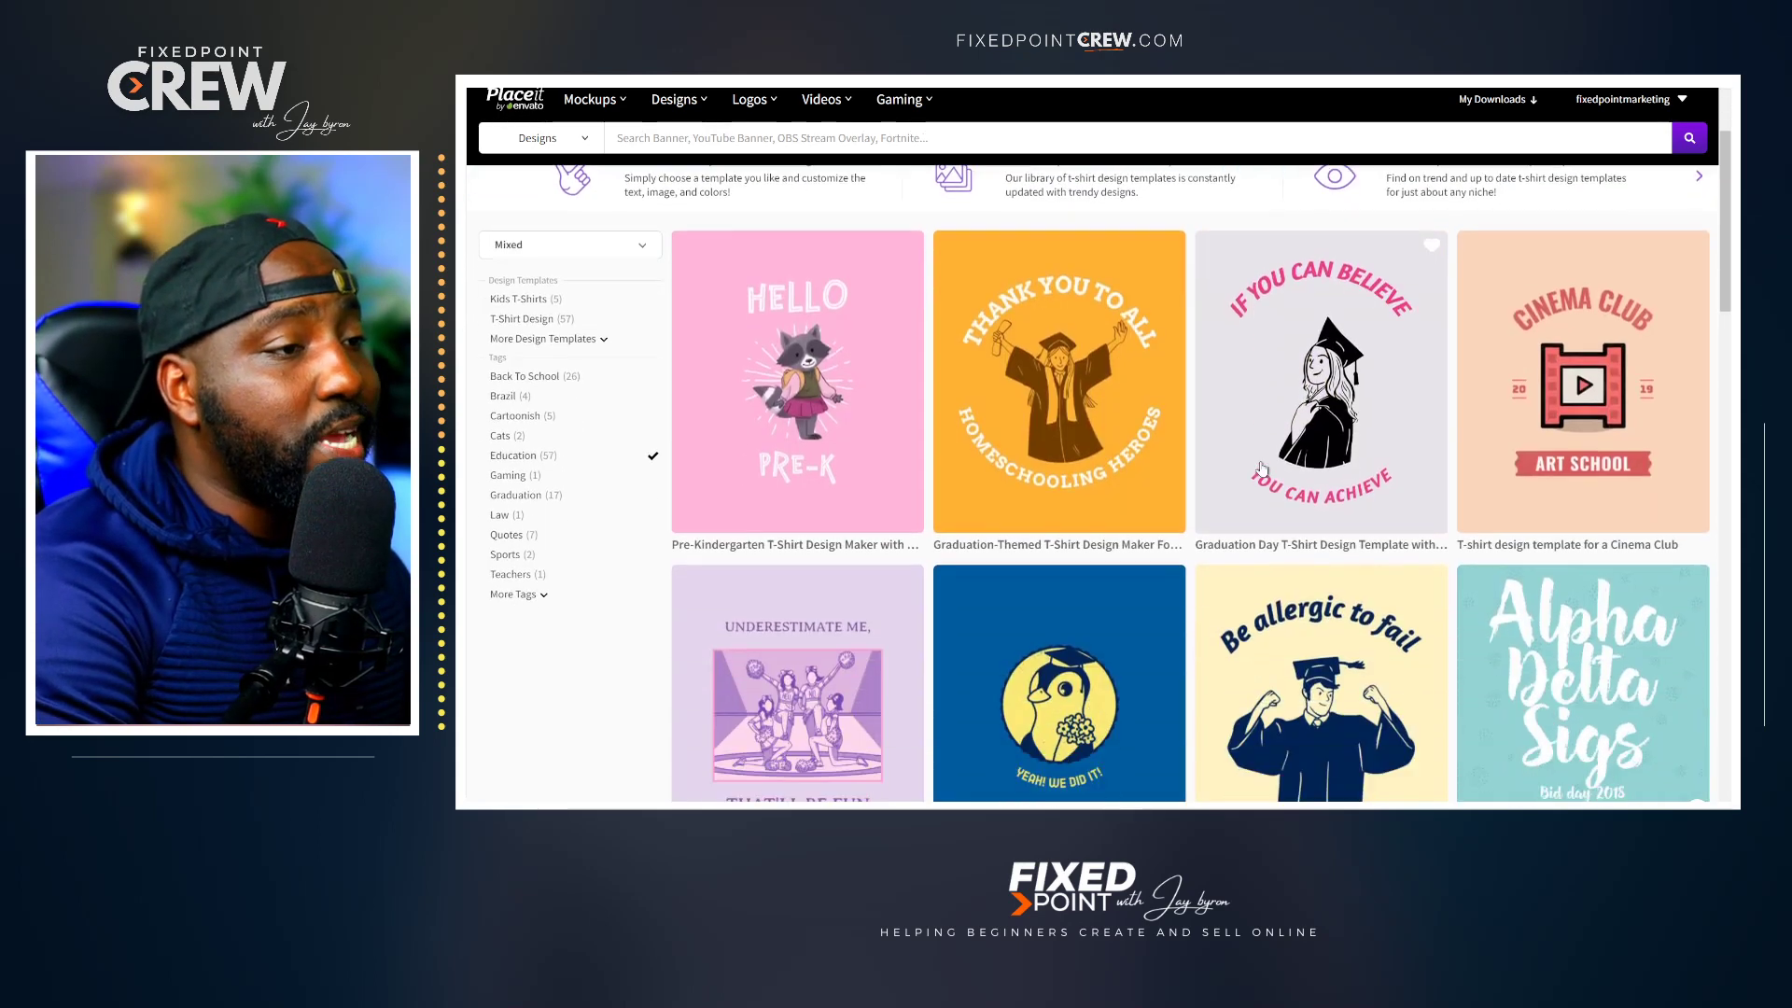
scroll(1175, 448, down, 5)
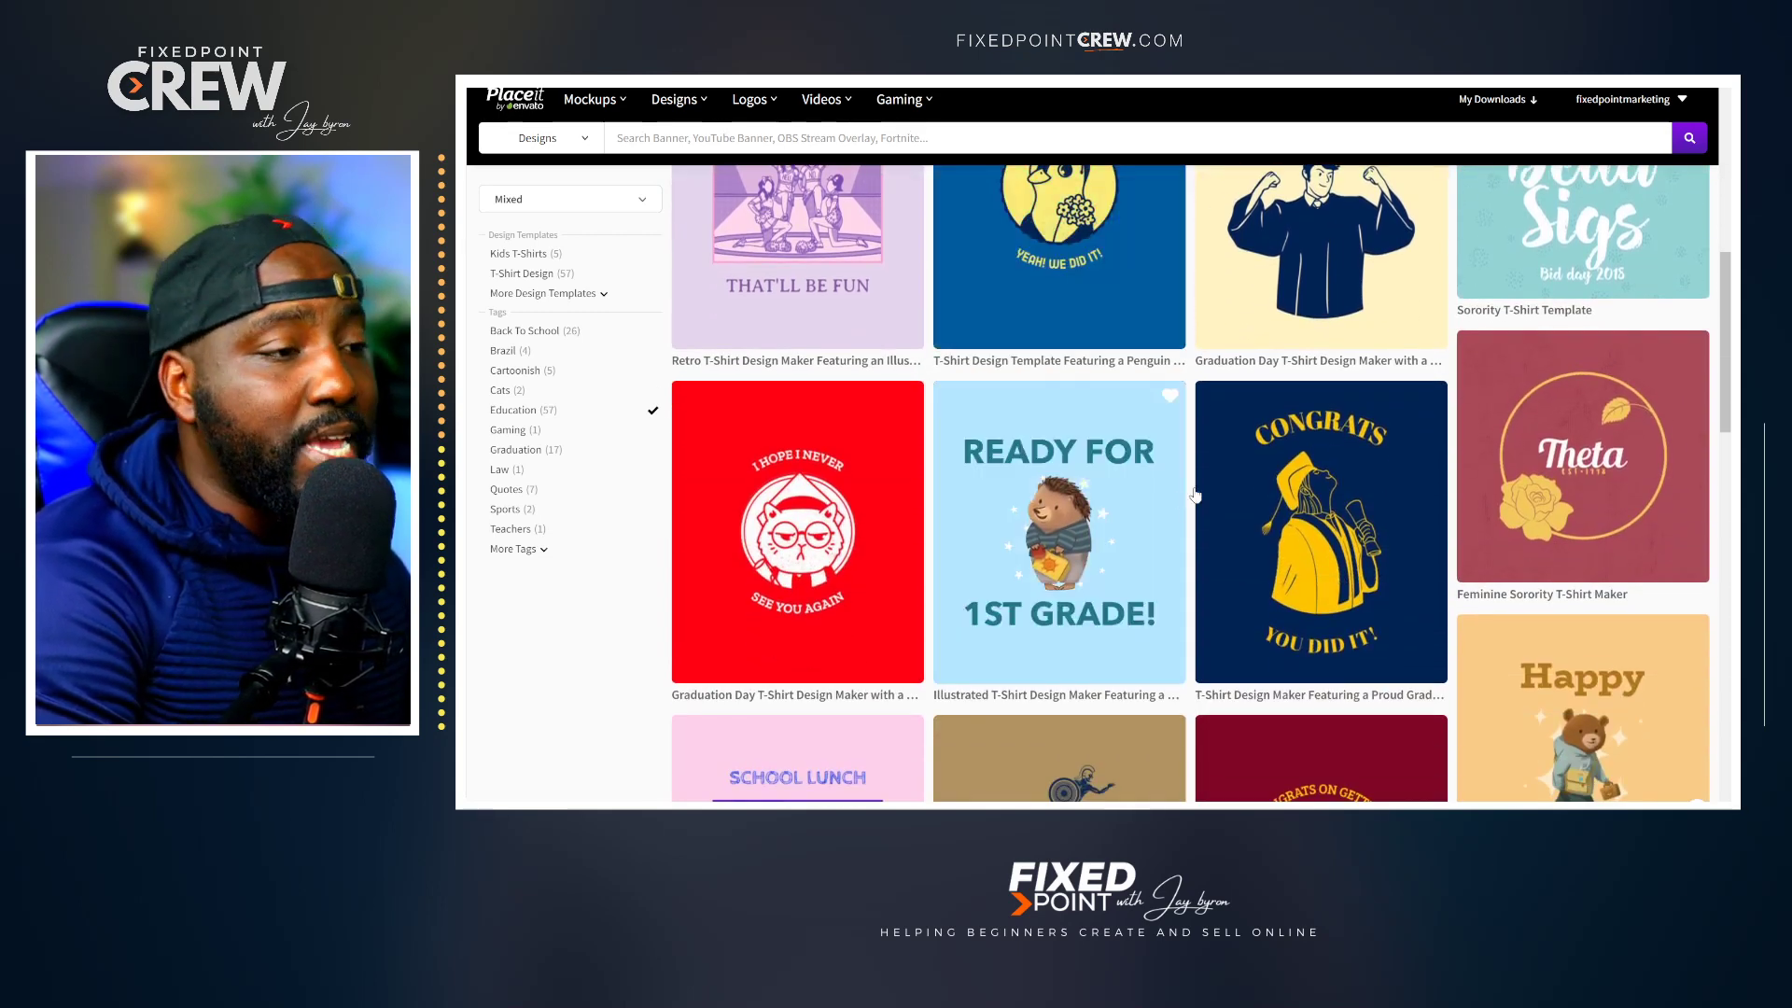
scroll(1194, 495, down, 2)
scroll(892, 438, down, 3)
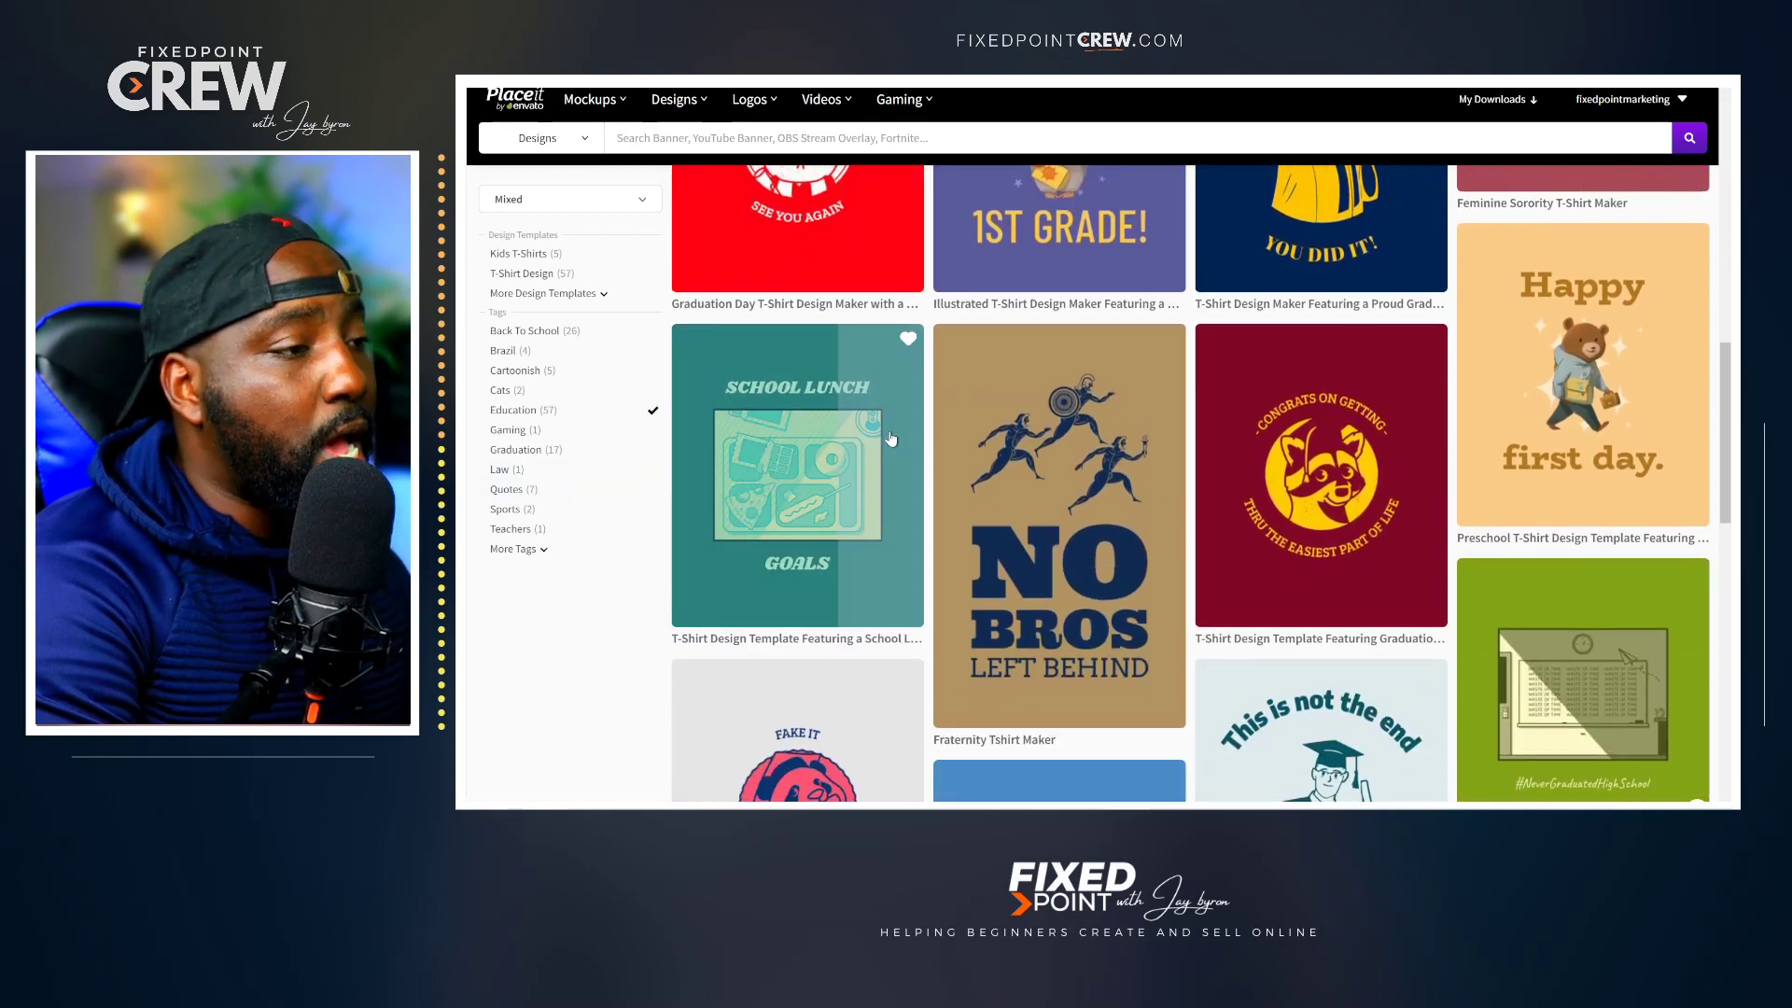
scroll(891, 438, down, 7)
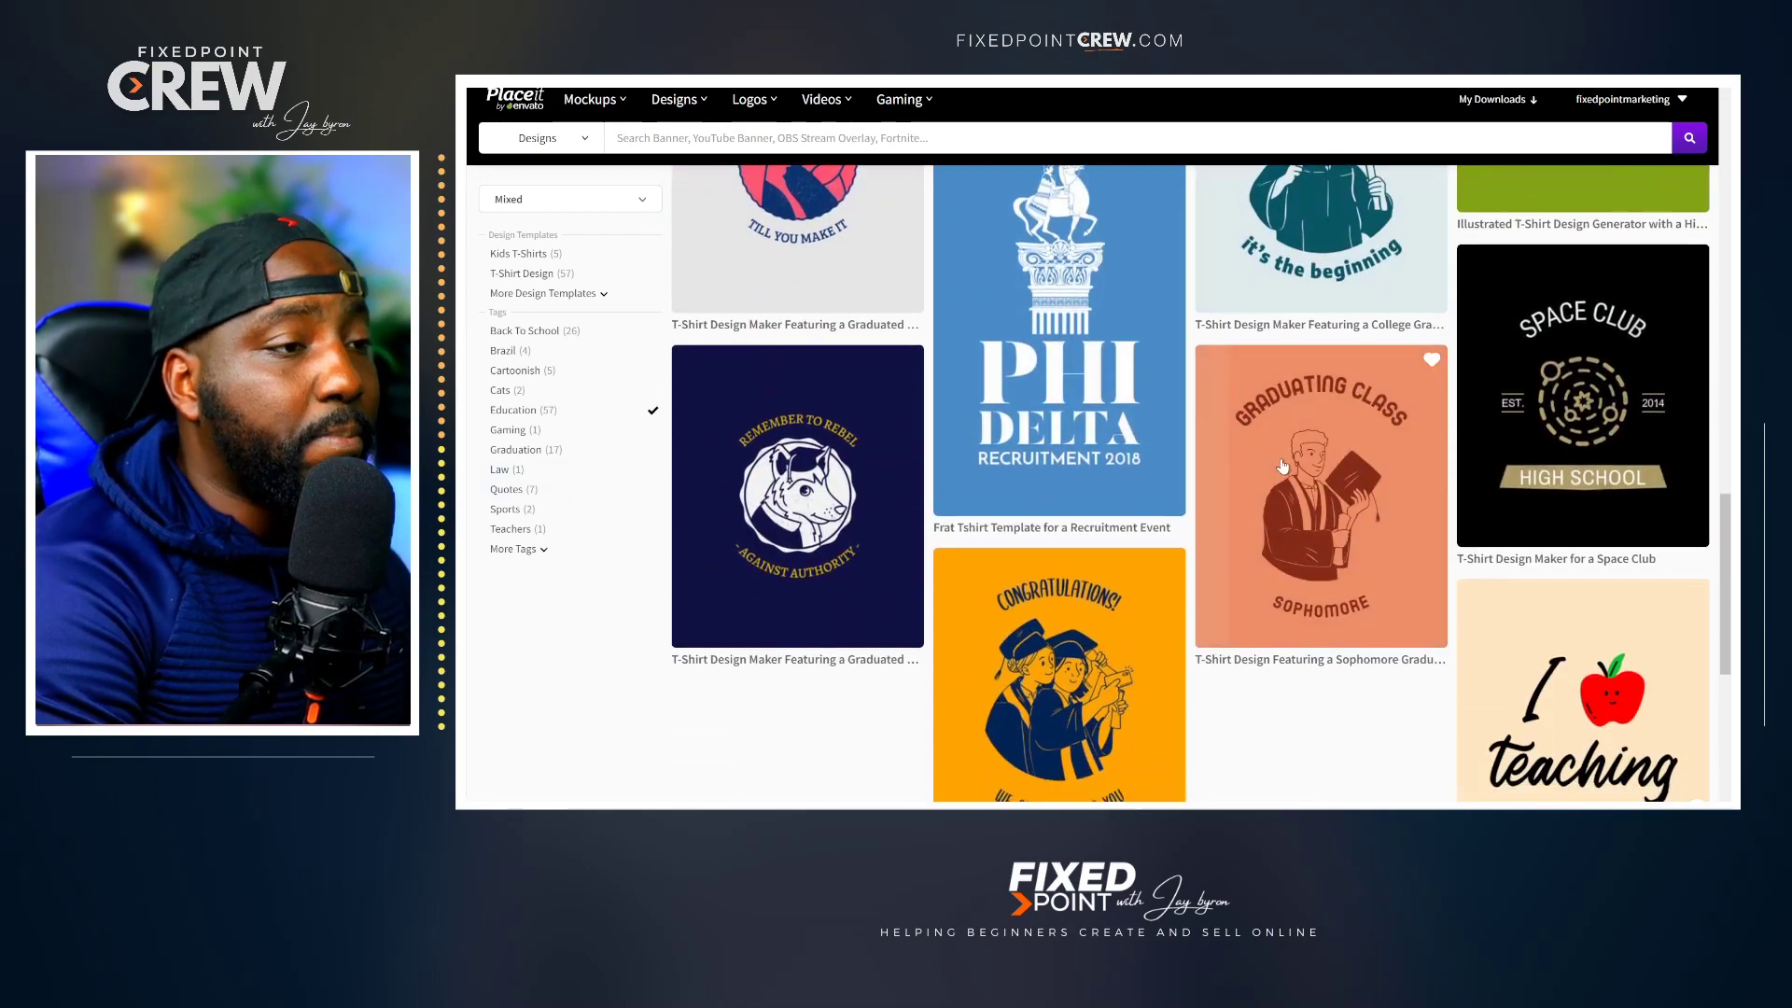
scroll(1283, 467, down, 2)
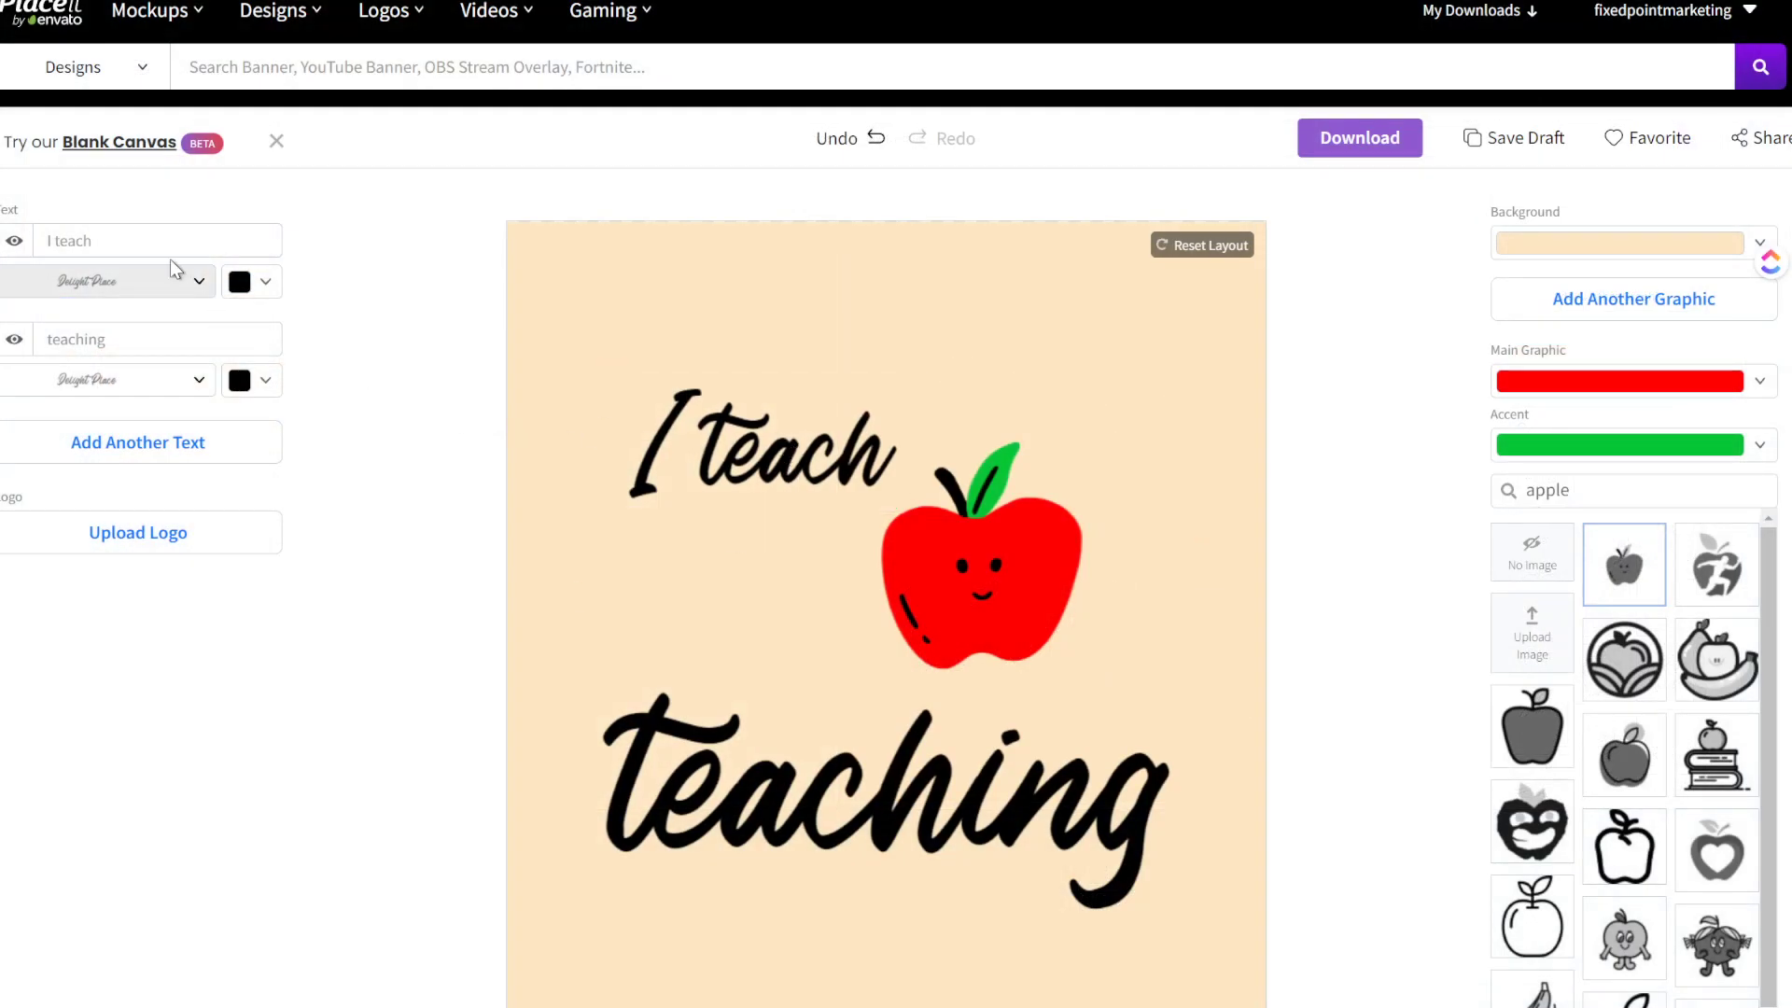
Examine the font choices and the text color options of the "I teach" line.
click(194, 289)
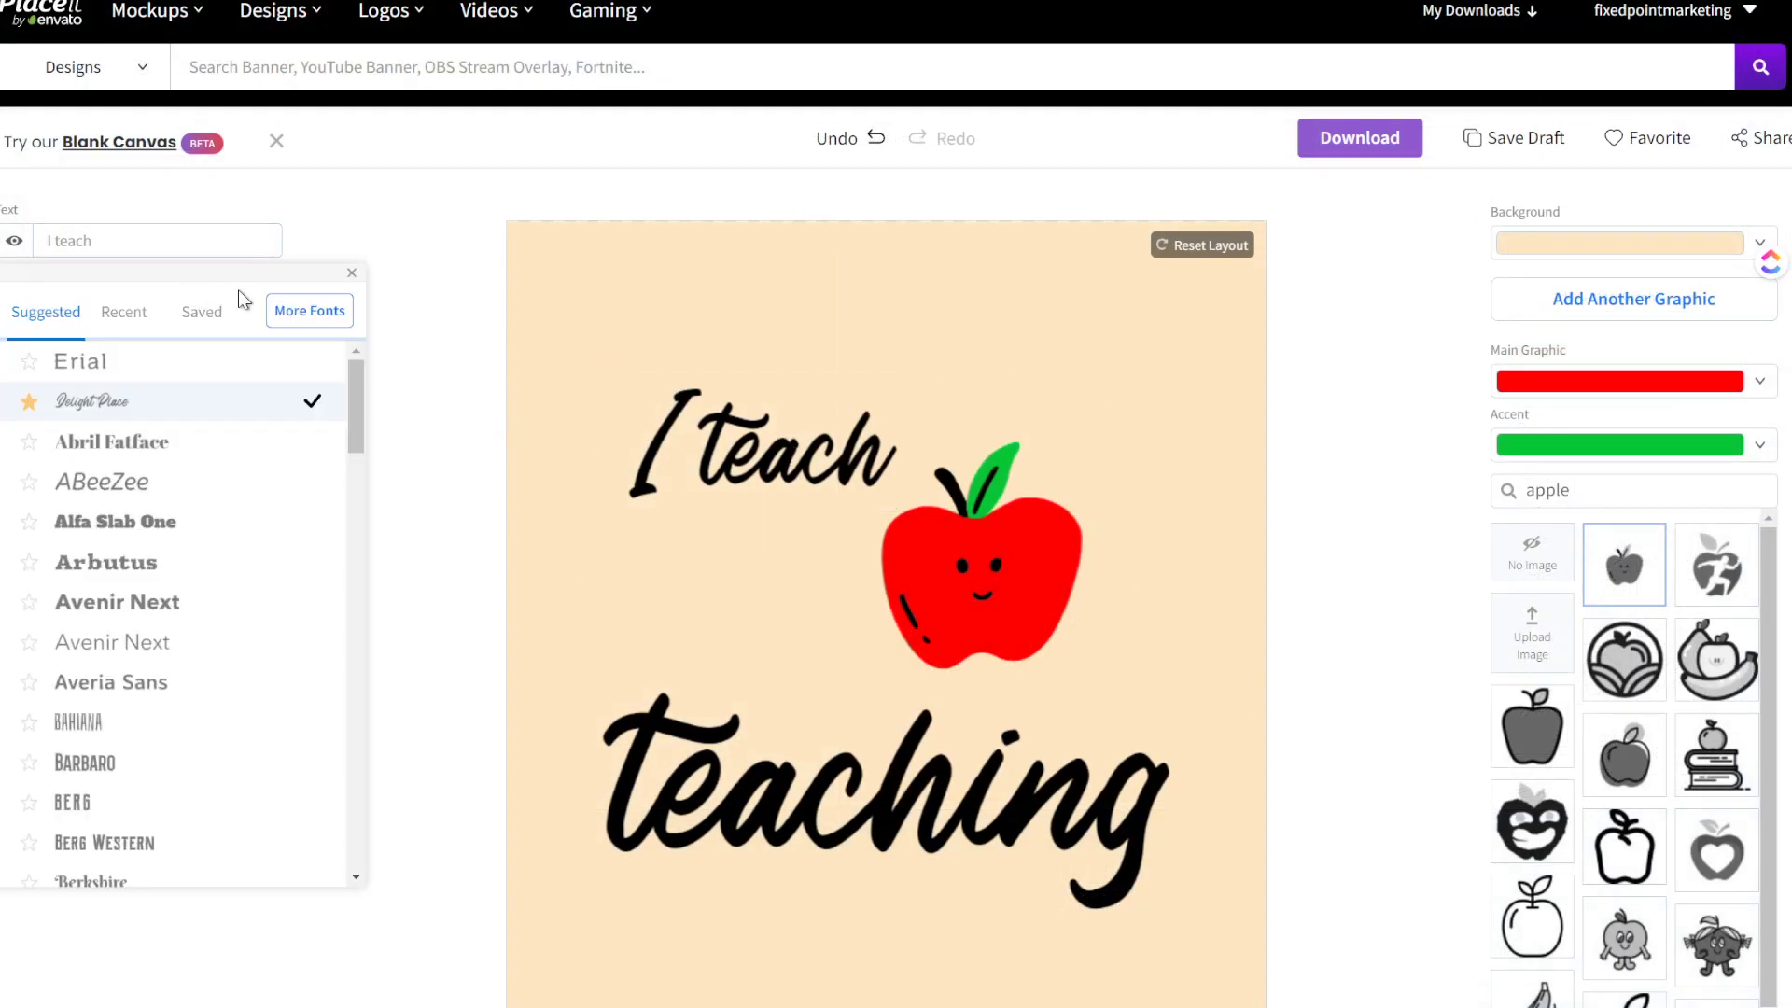
click(351, 276)
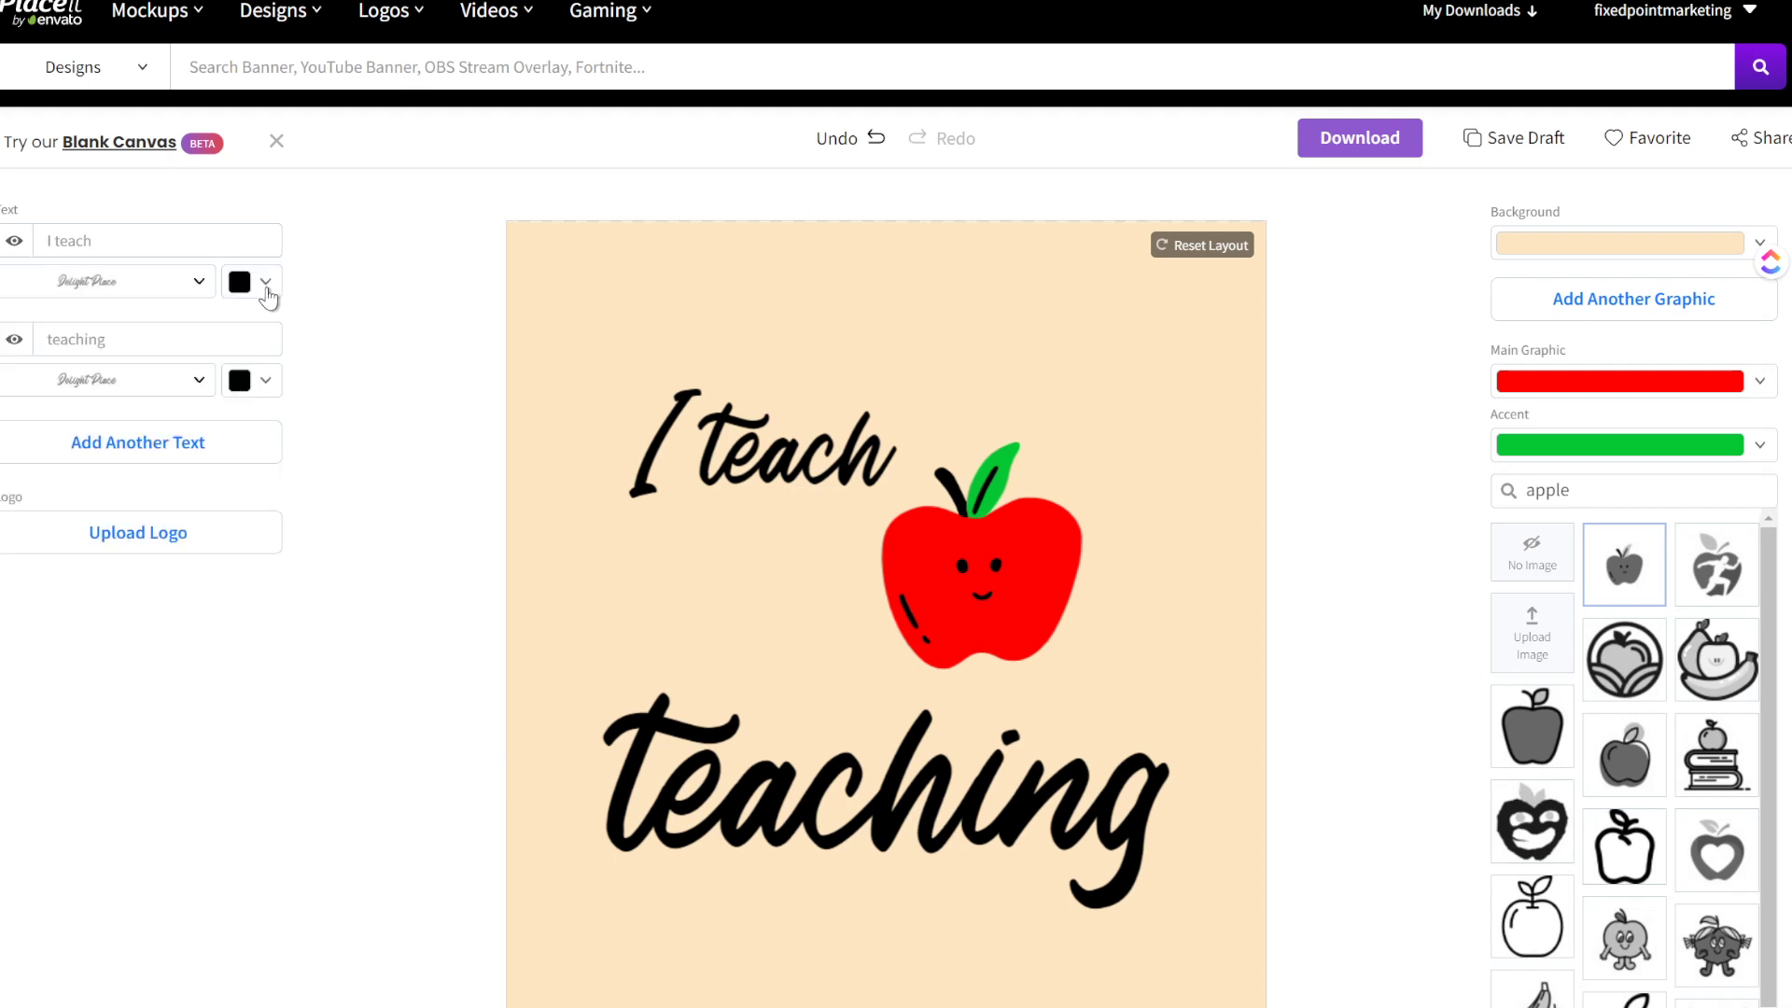
click(266, 284)
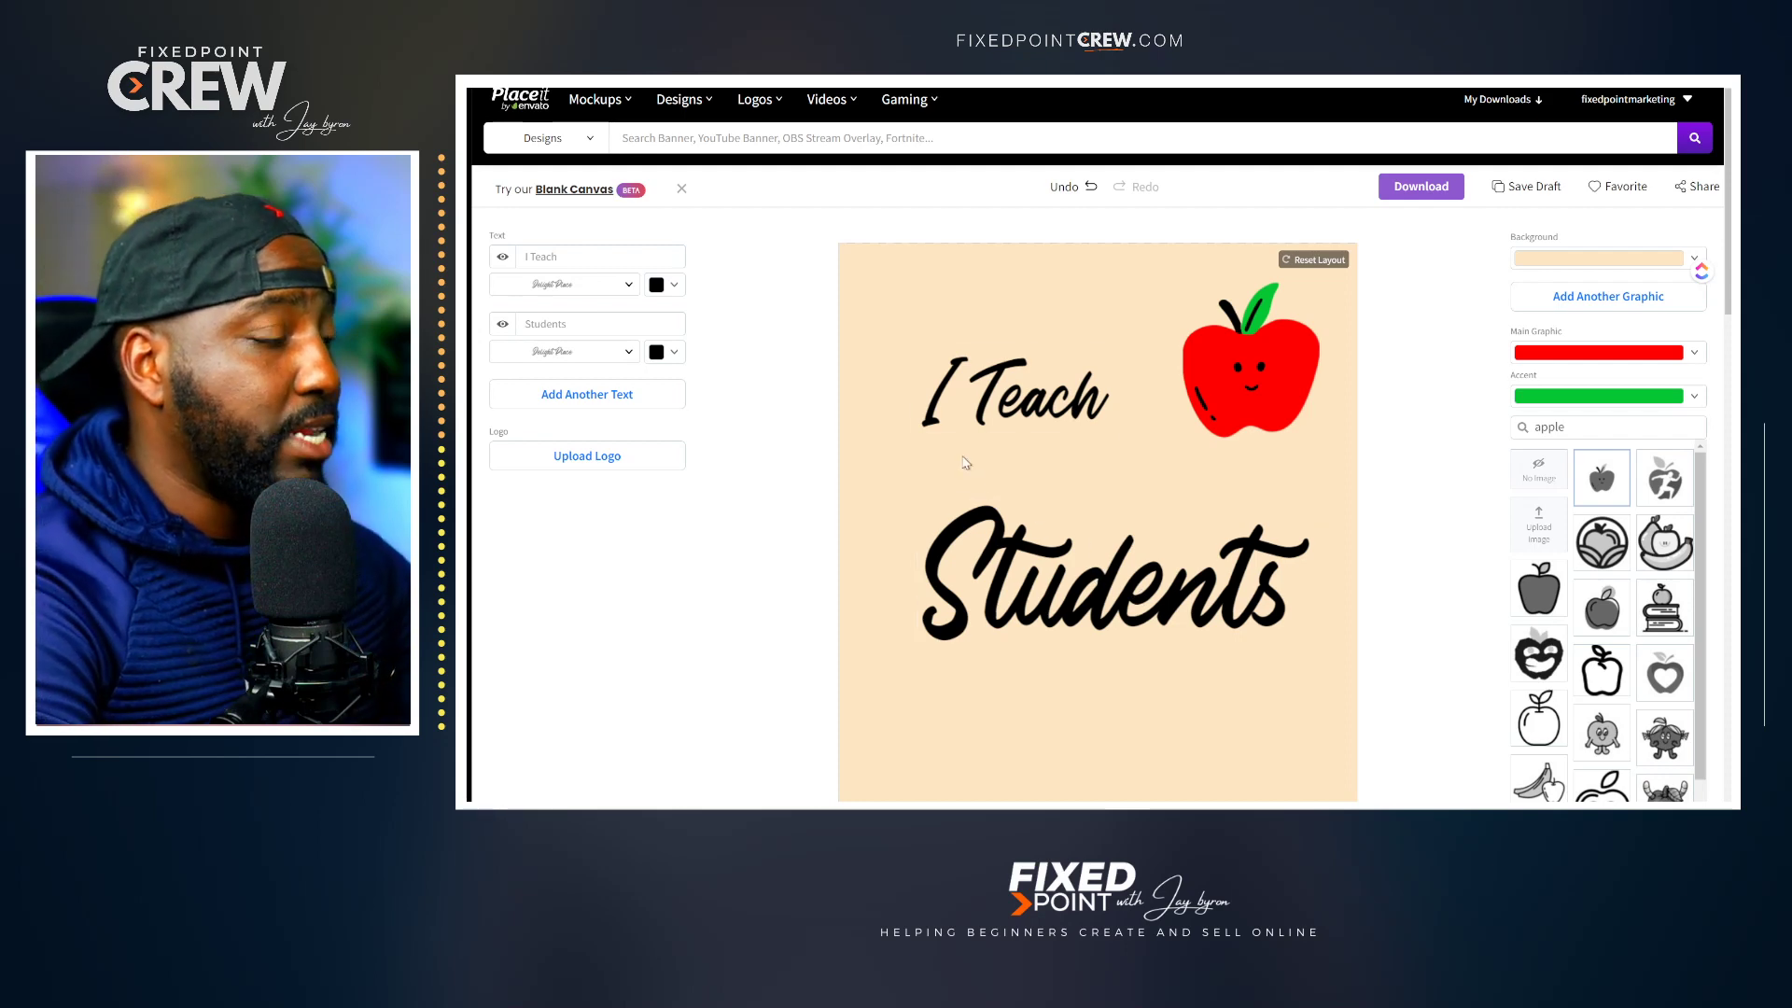
Add a third text line reading "brightest" in the Delight Place font, found by searching the fonts for "delight".
click(594, 397)
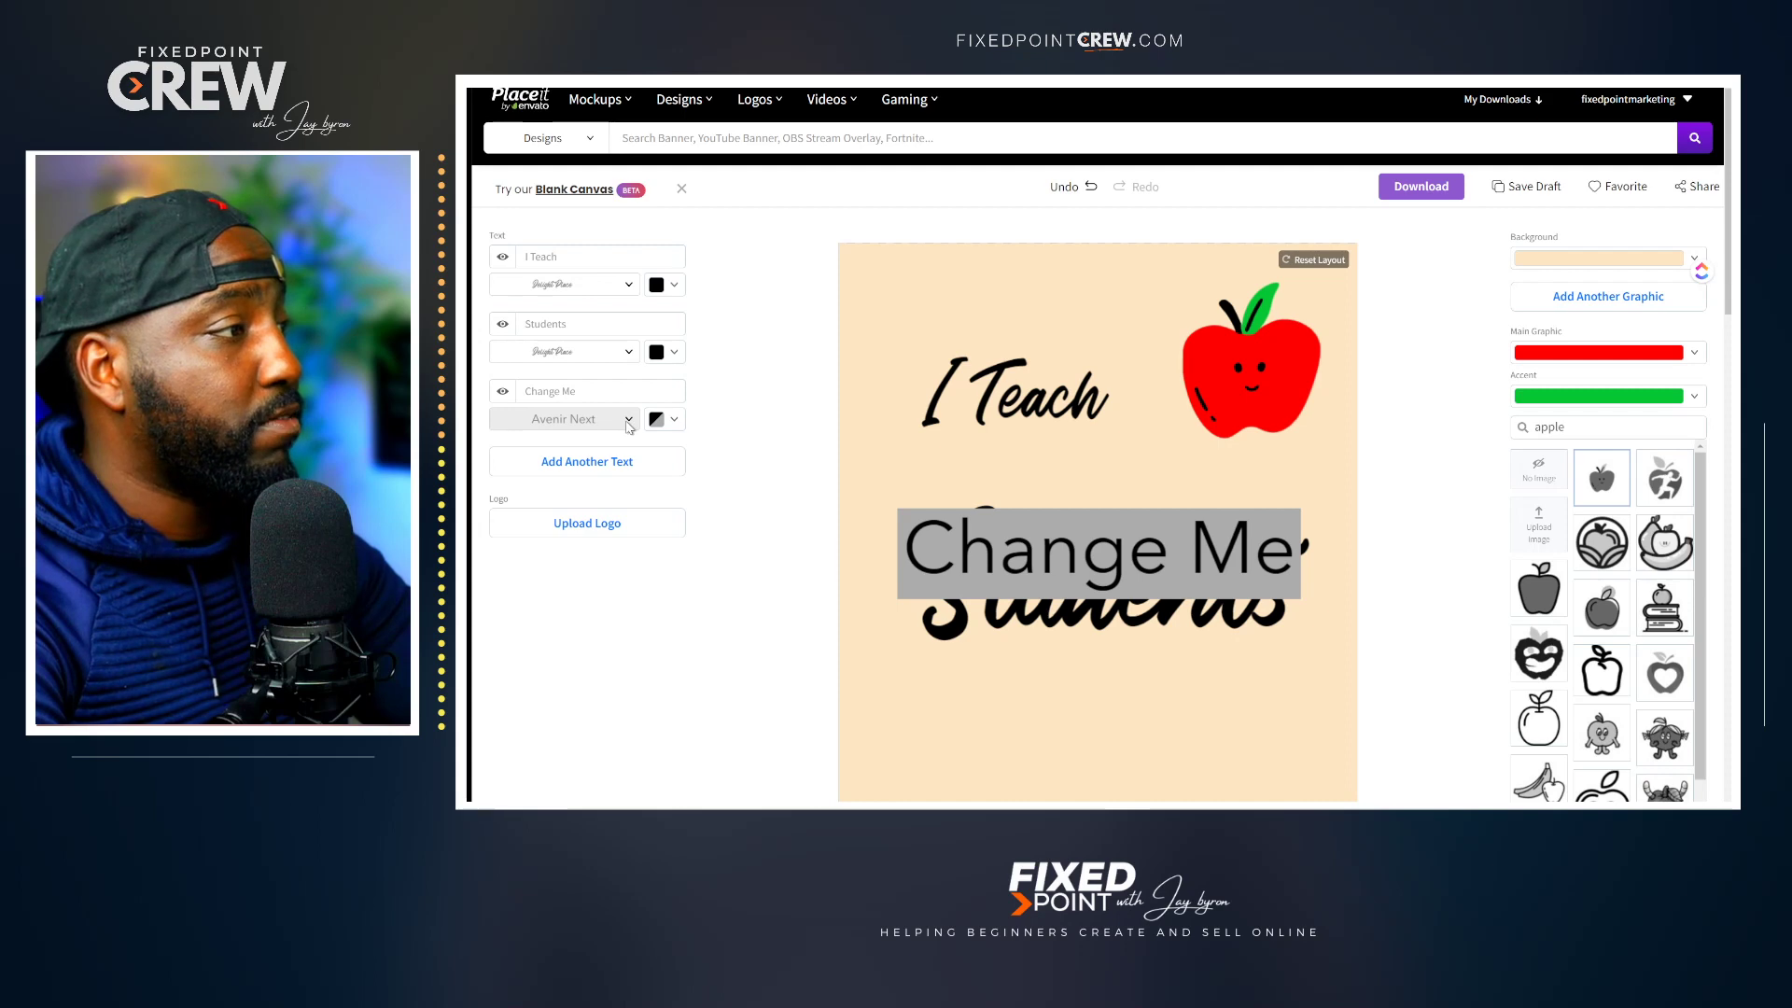
click(628, 422)
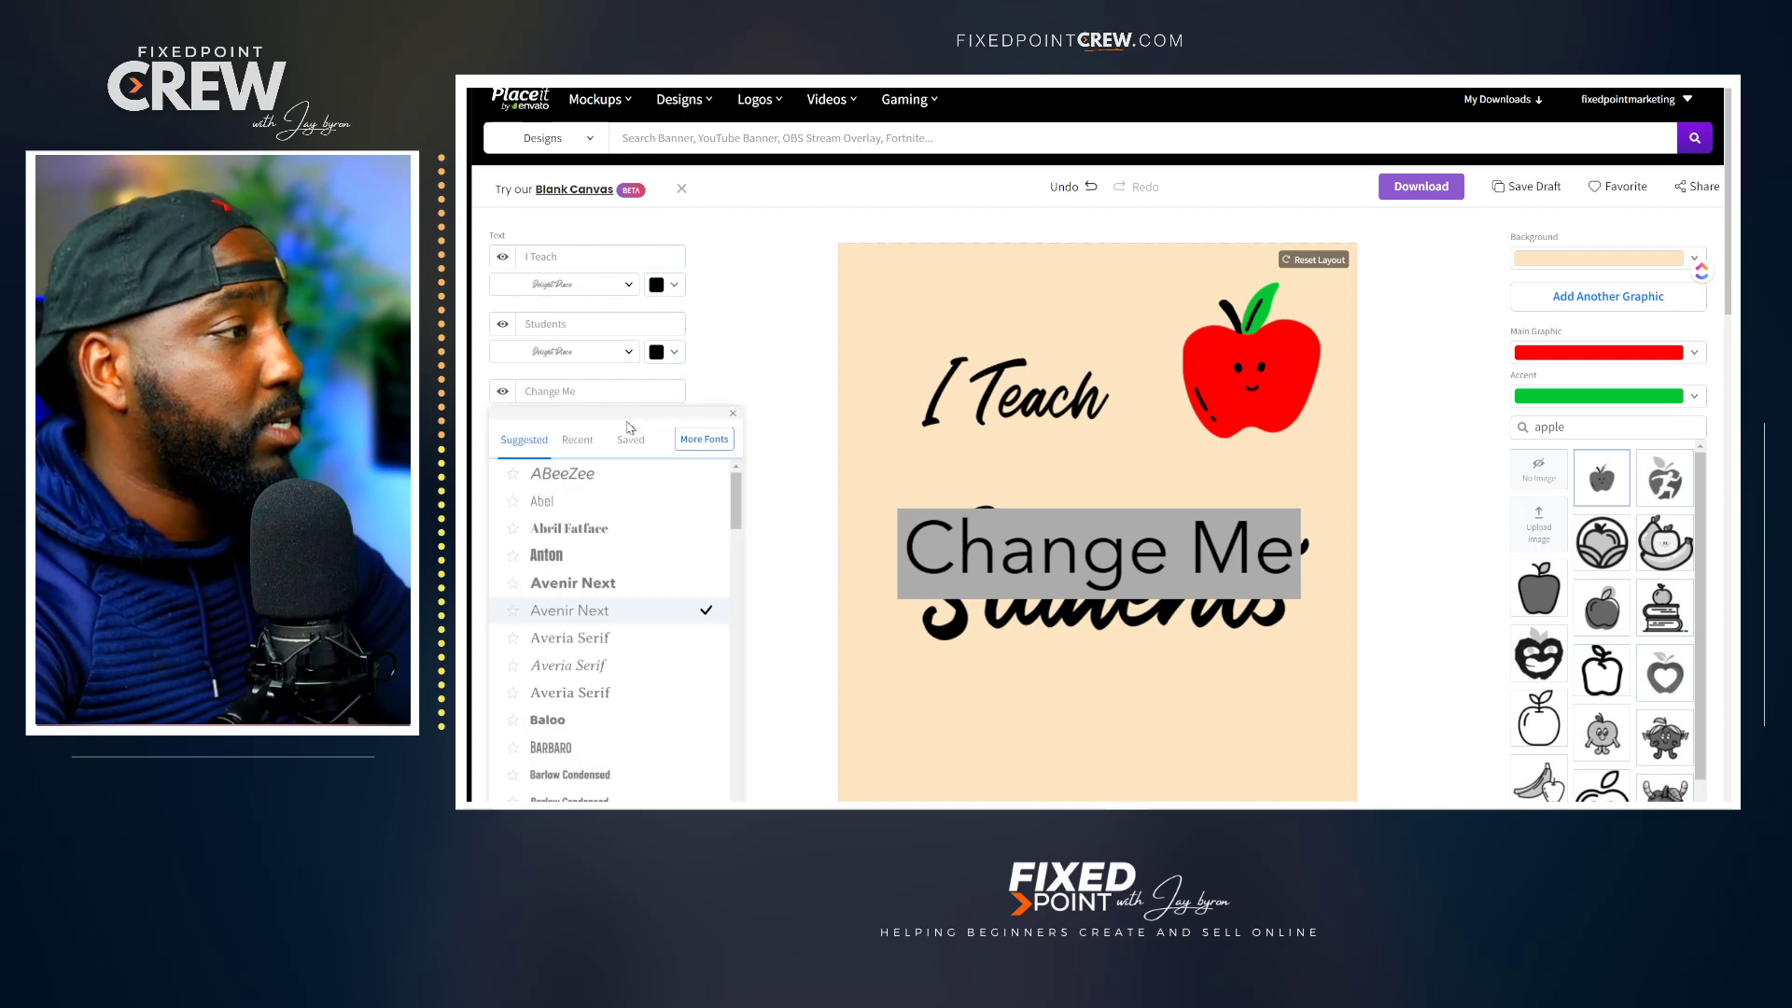
click(692, 448)
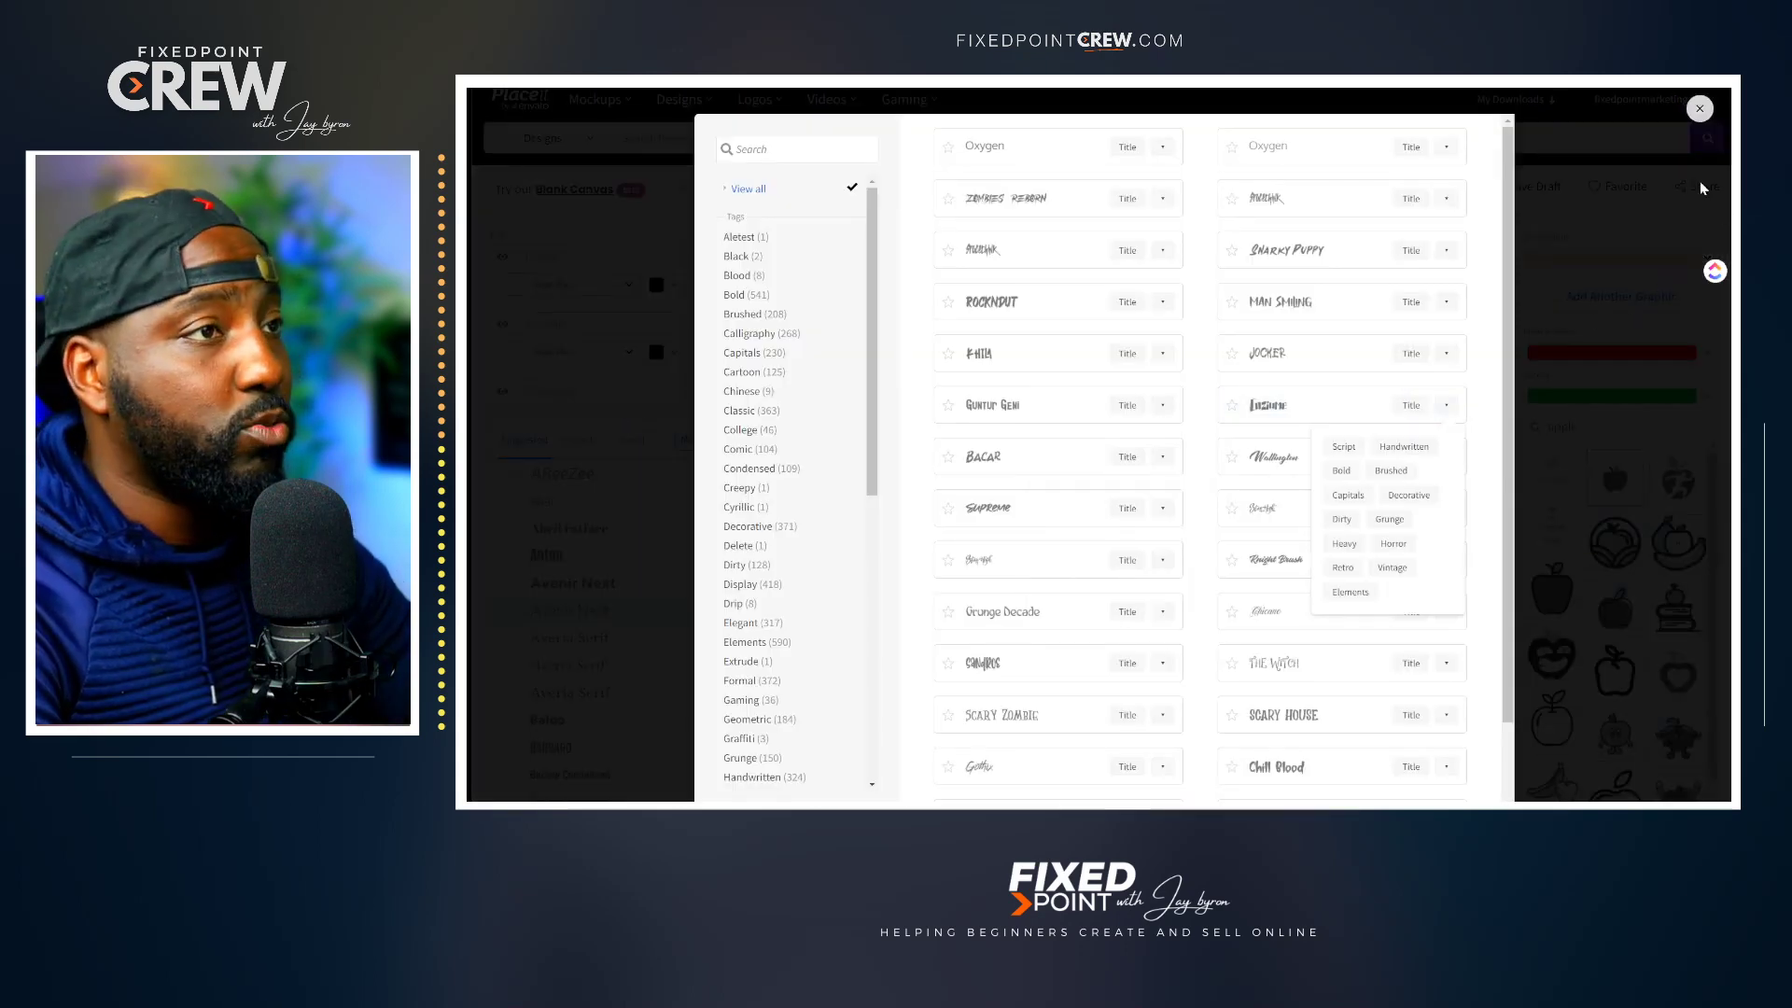
click(1699, 110)
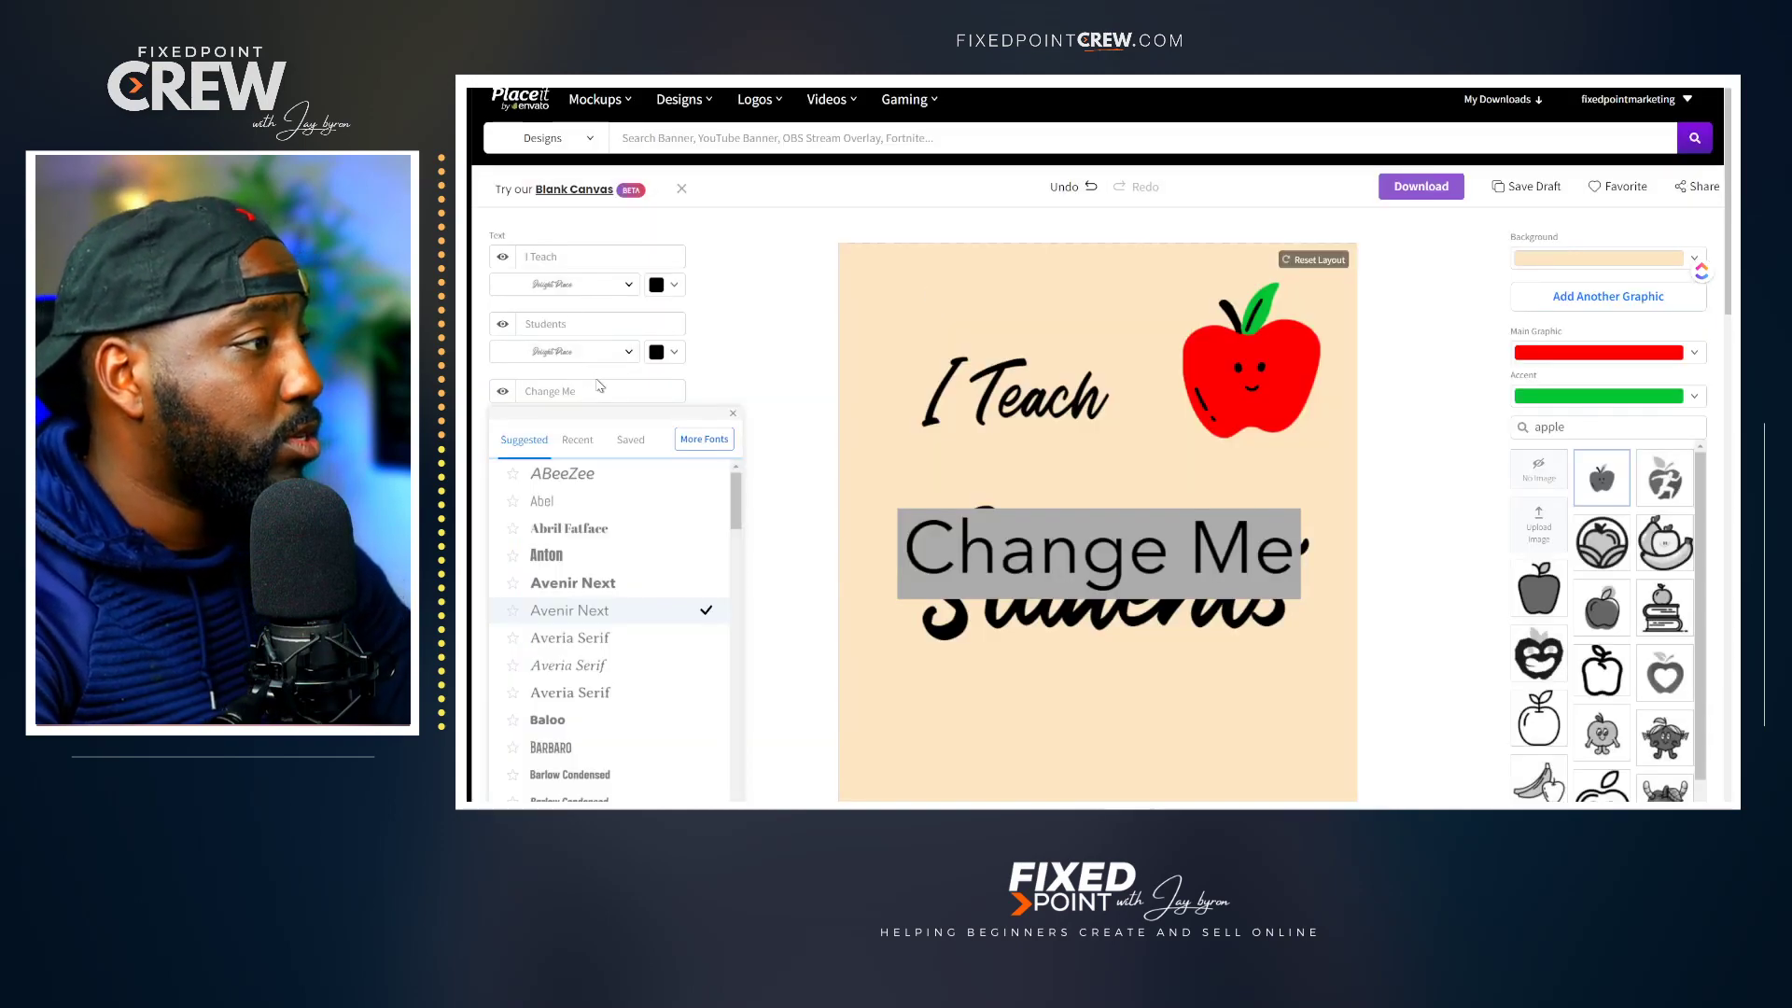
click(704, 439)
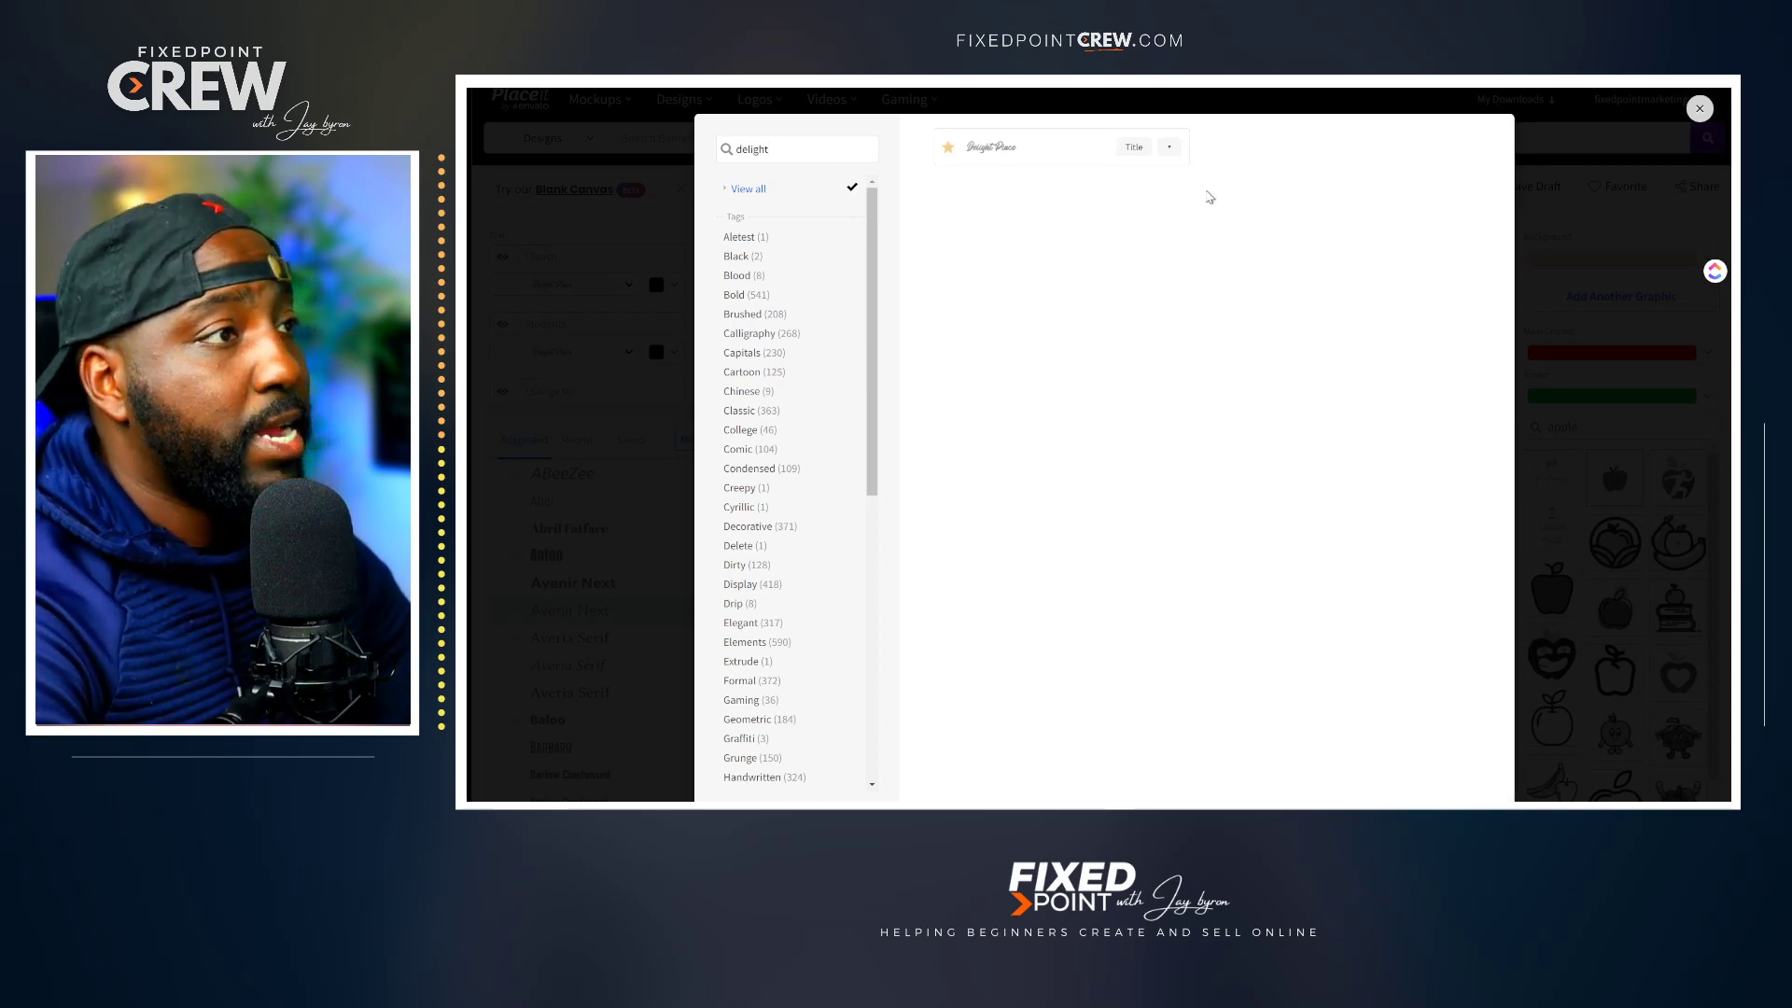
click(959, 161)
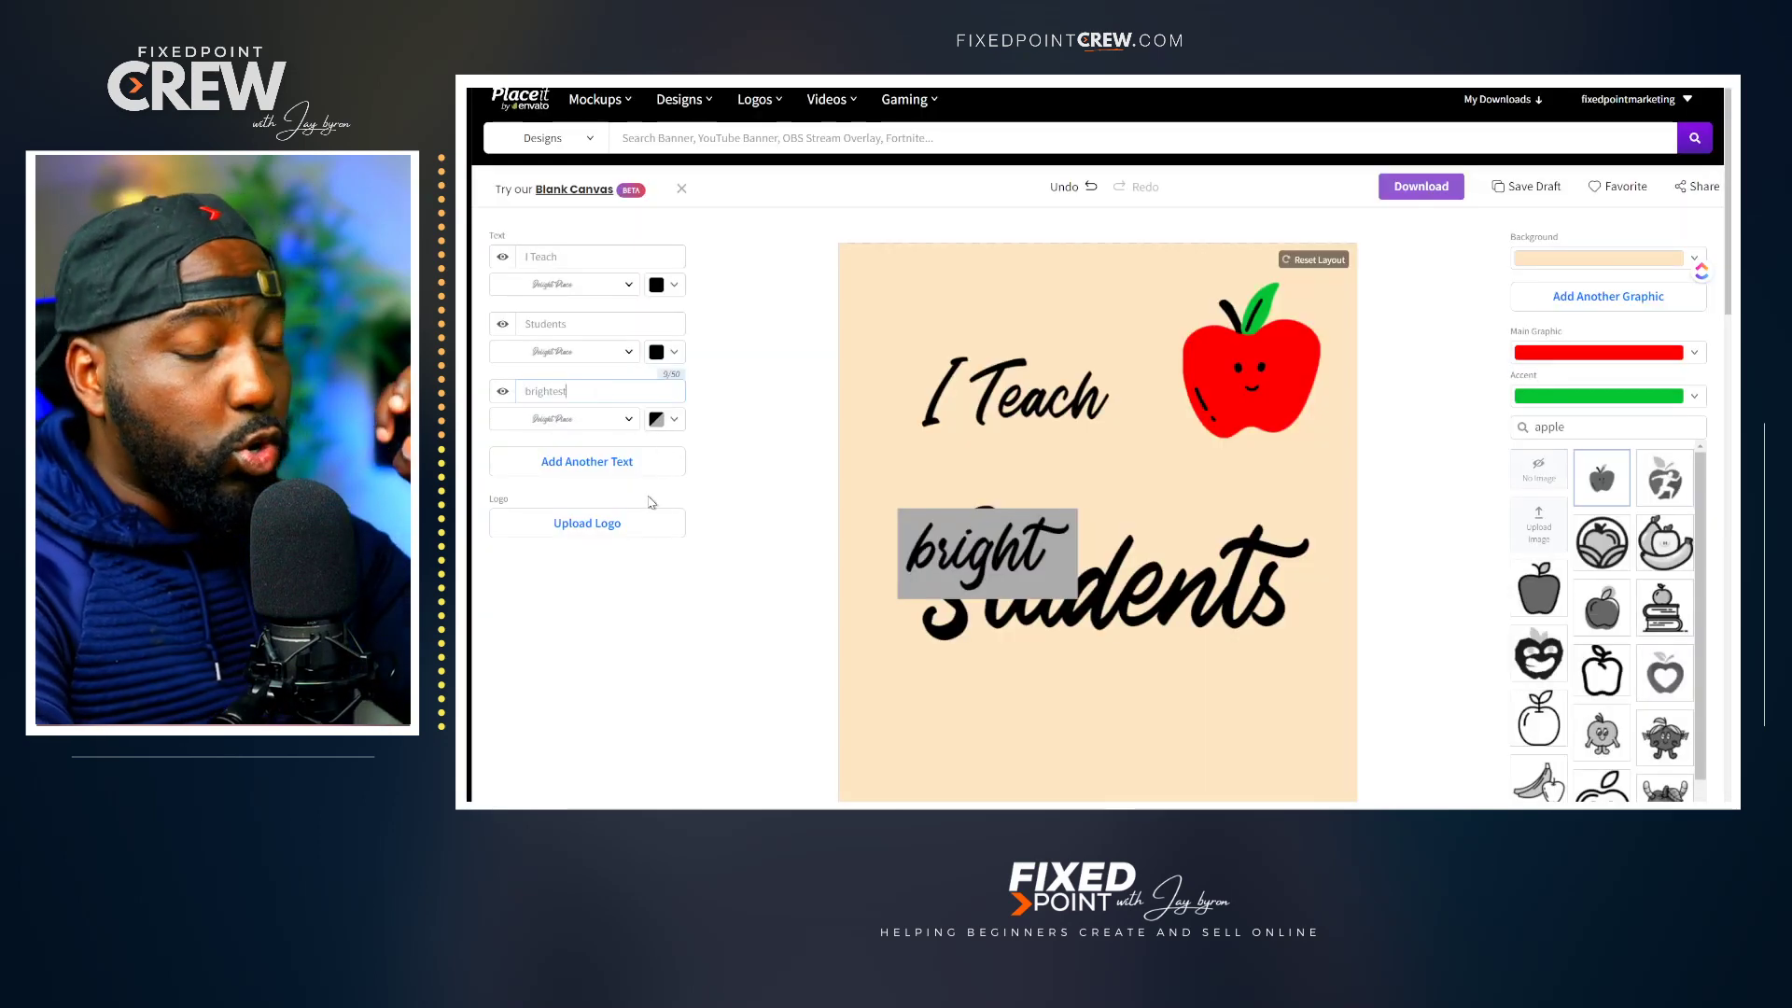
Make the text background of "brightest" transparent and place the word between "I Teach" and "Students".
click(673, 421)
click(674, 439)
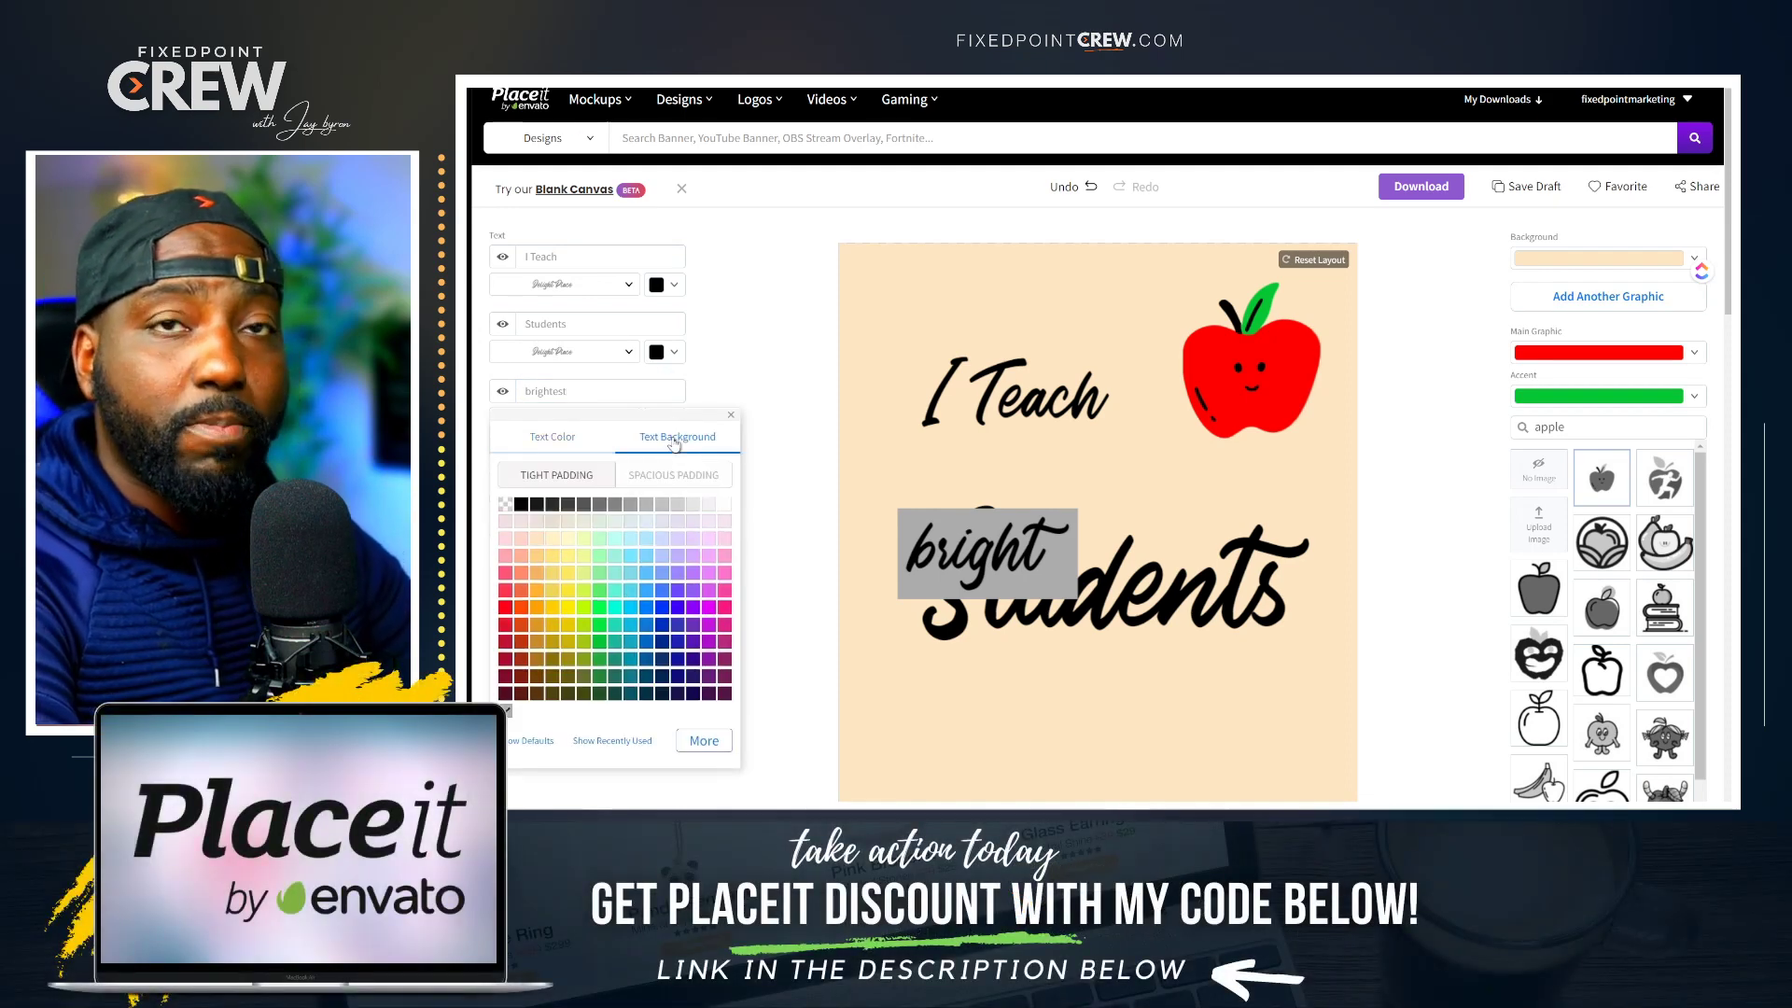
click(505, 504)
click(788, 371)
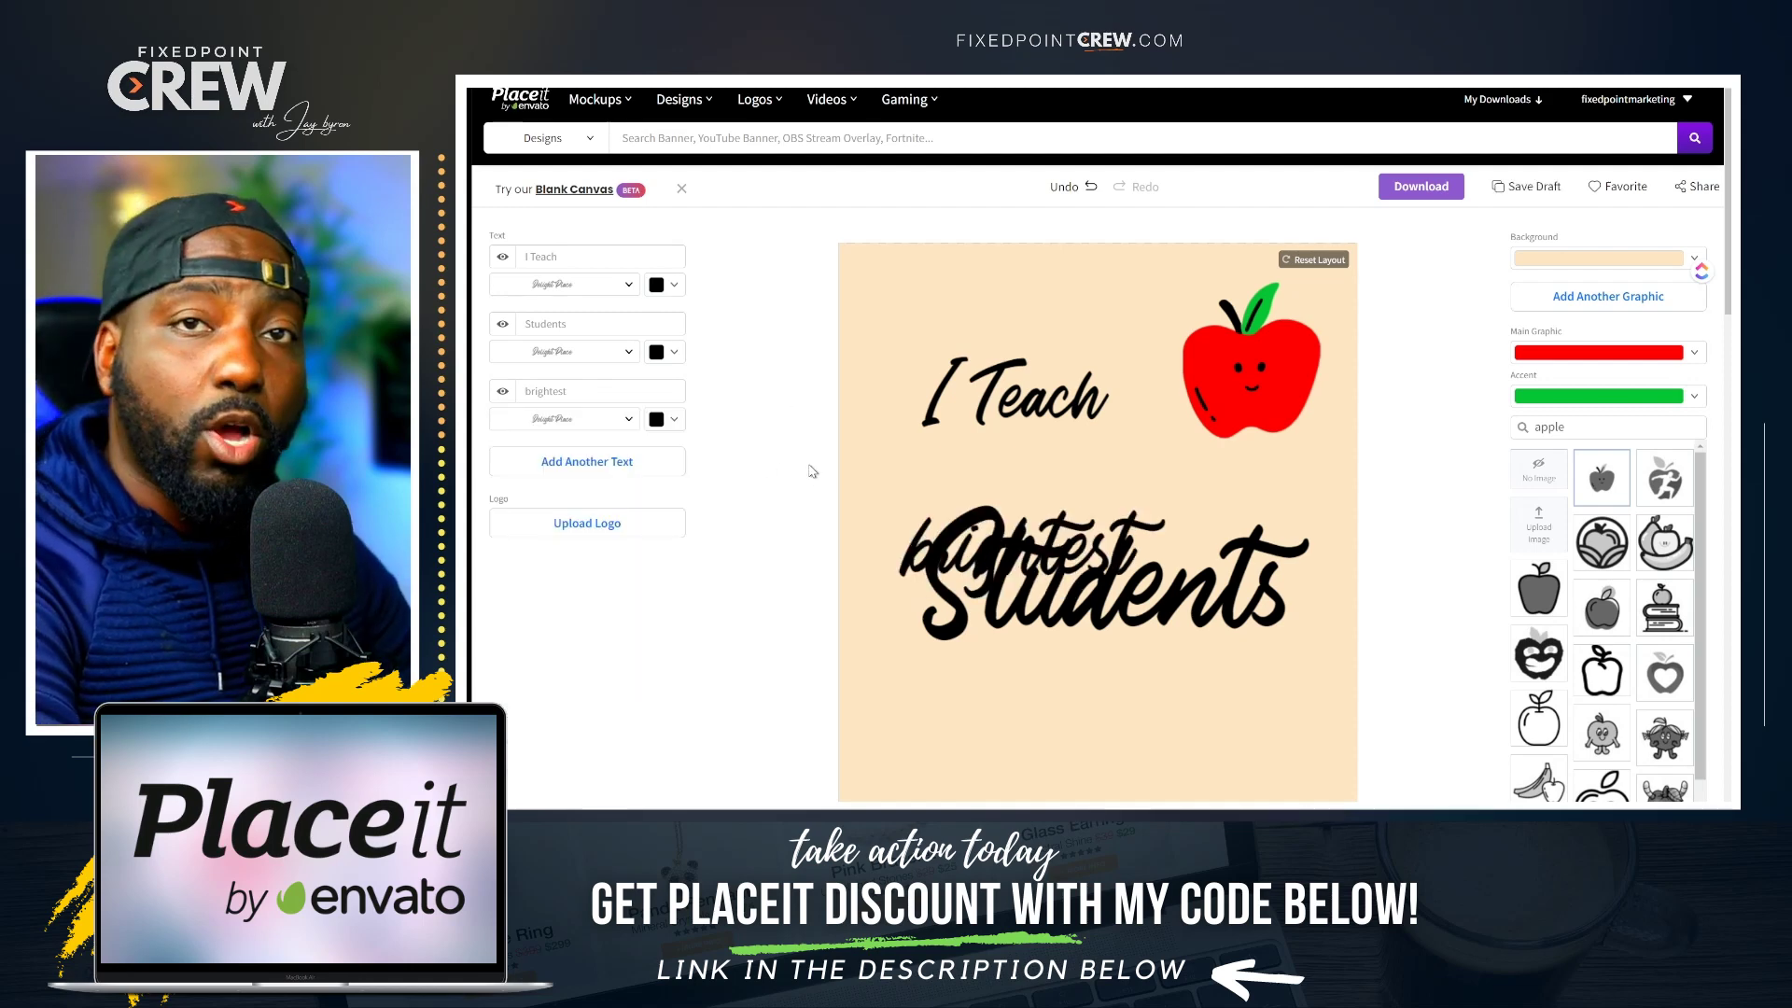
drag(910, 550, 933, 467)
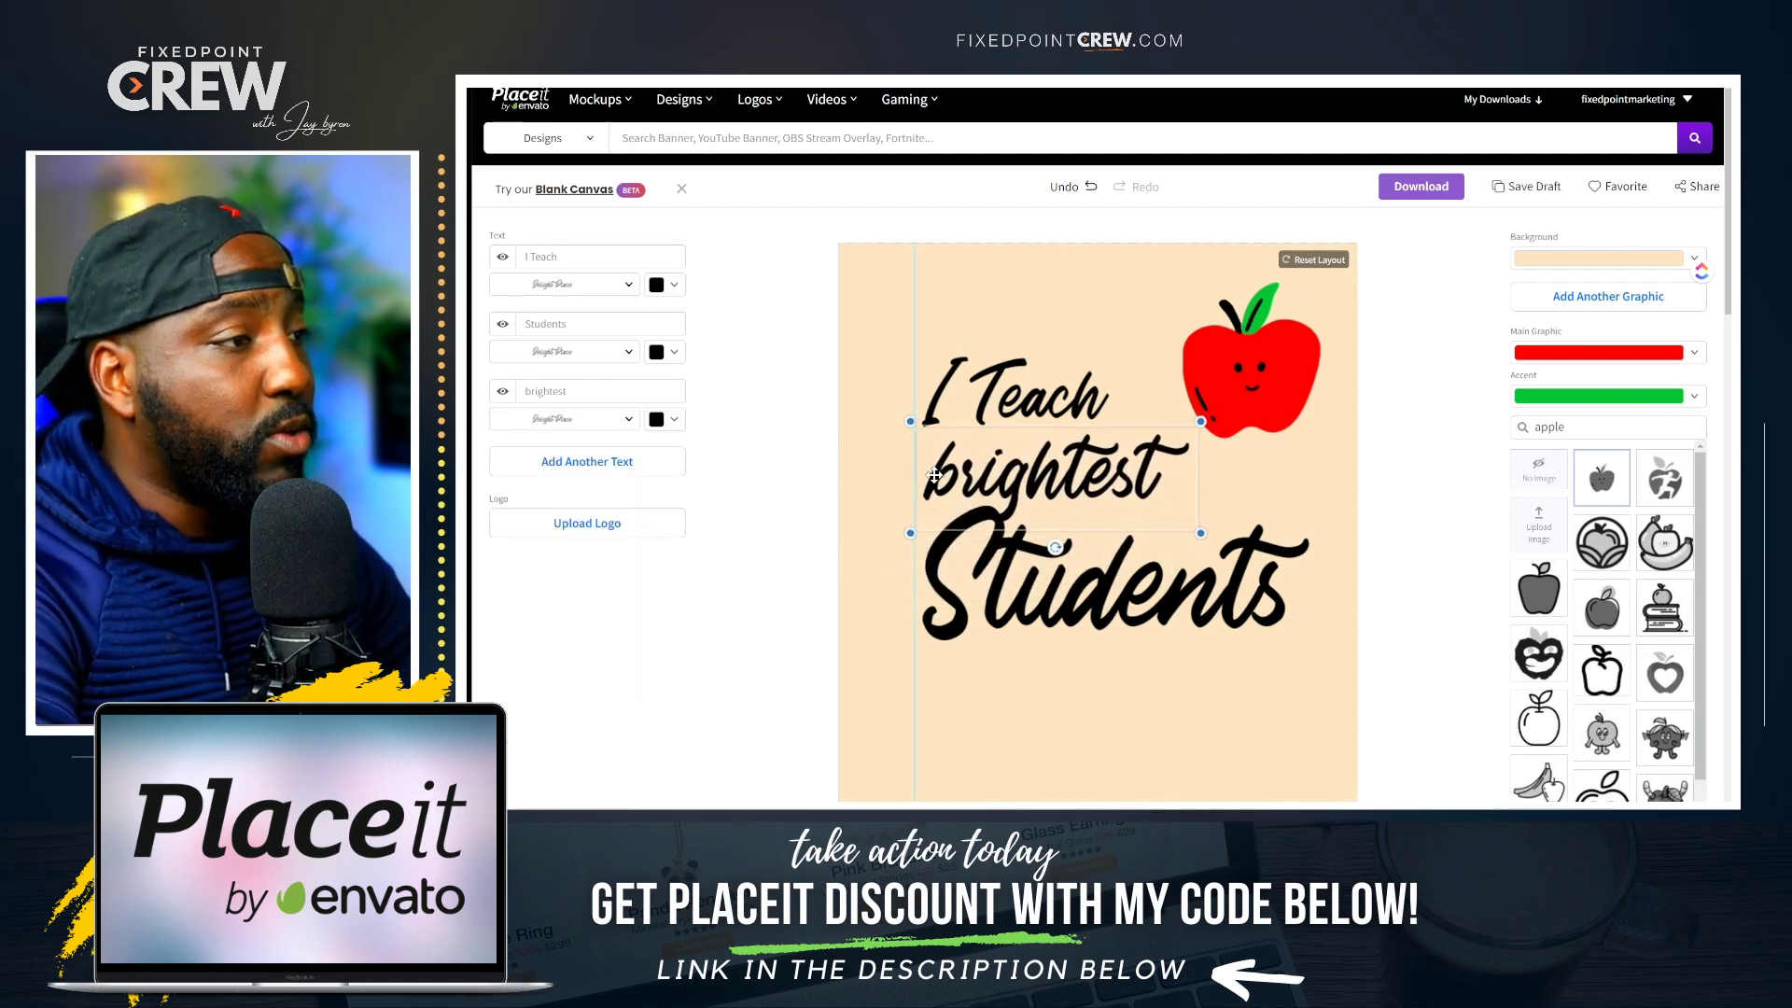
Shrink "Students" and shift it right, and move "brightest" left beneath "I Teach" for a staggered layout.
drag(1134, 627, 1159, 626)
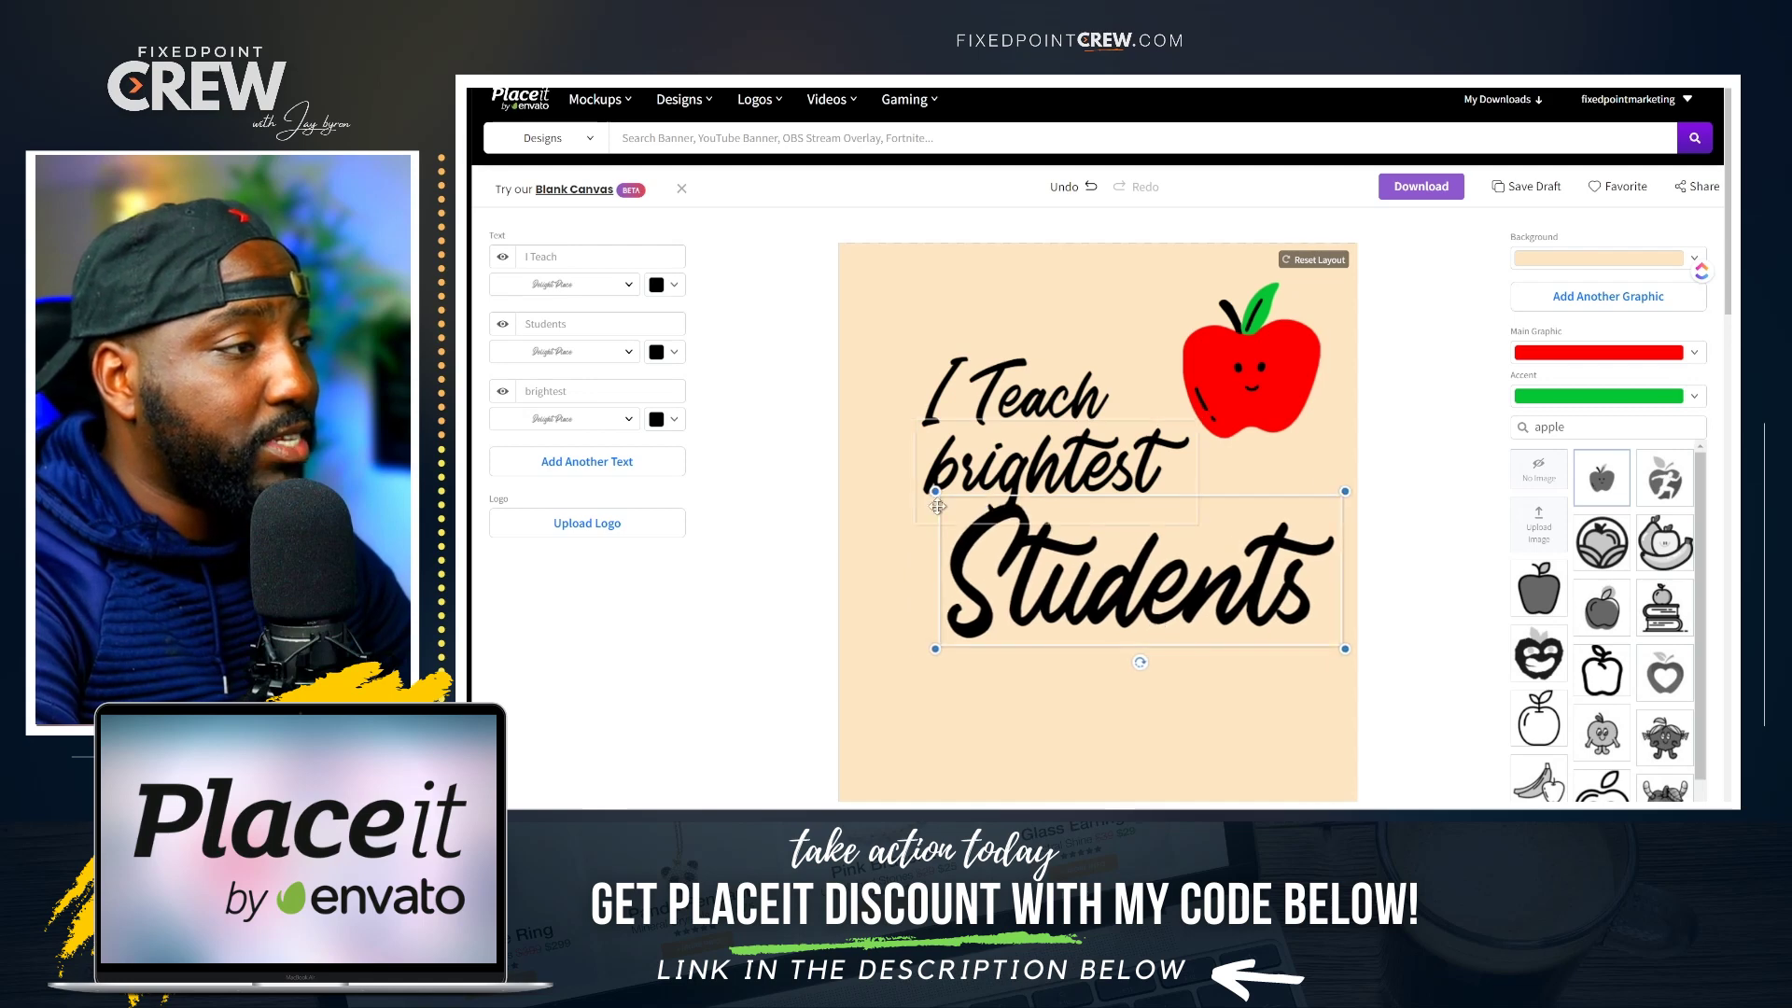
drag(1029, 590, 1071, 550)
drag(1041, 484, 1009, 492)
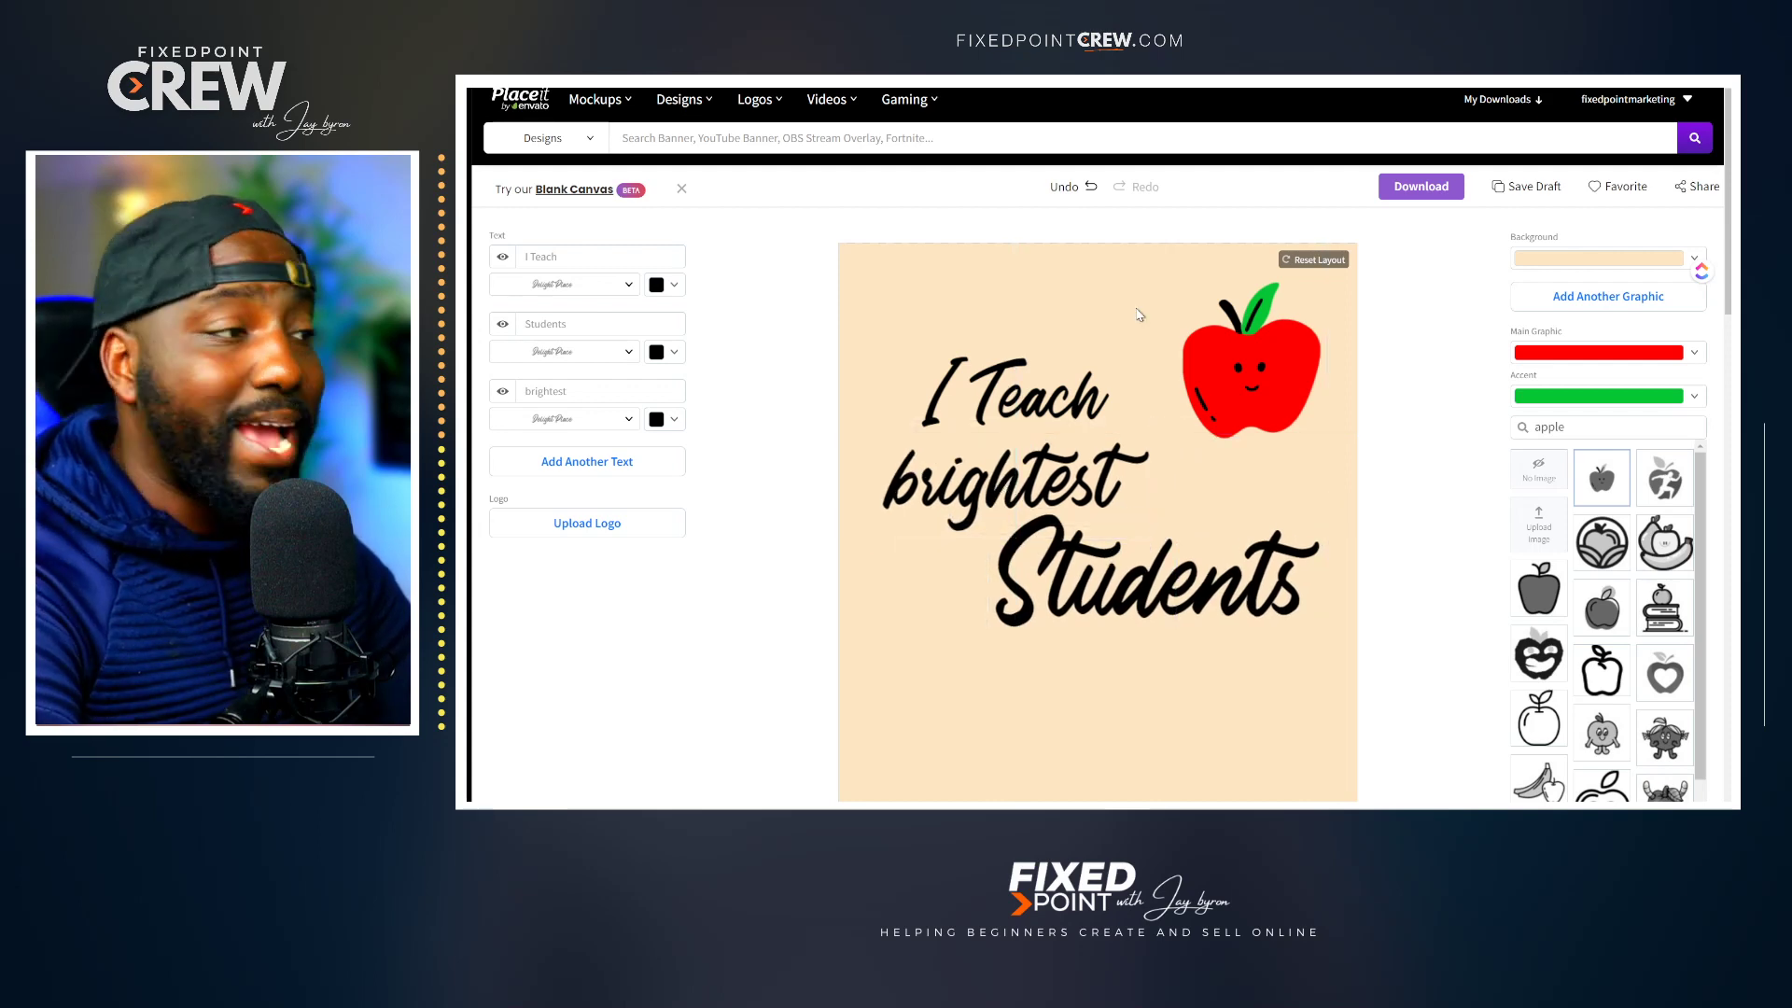
Add a fourth text line reading "The" and make its text background transparent.
click(588, 464)
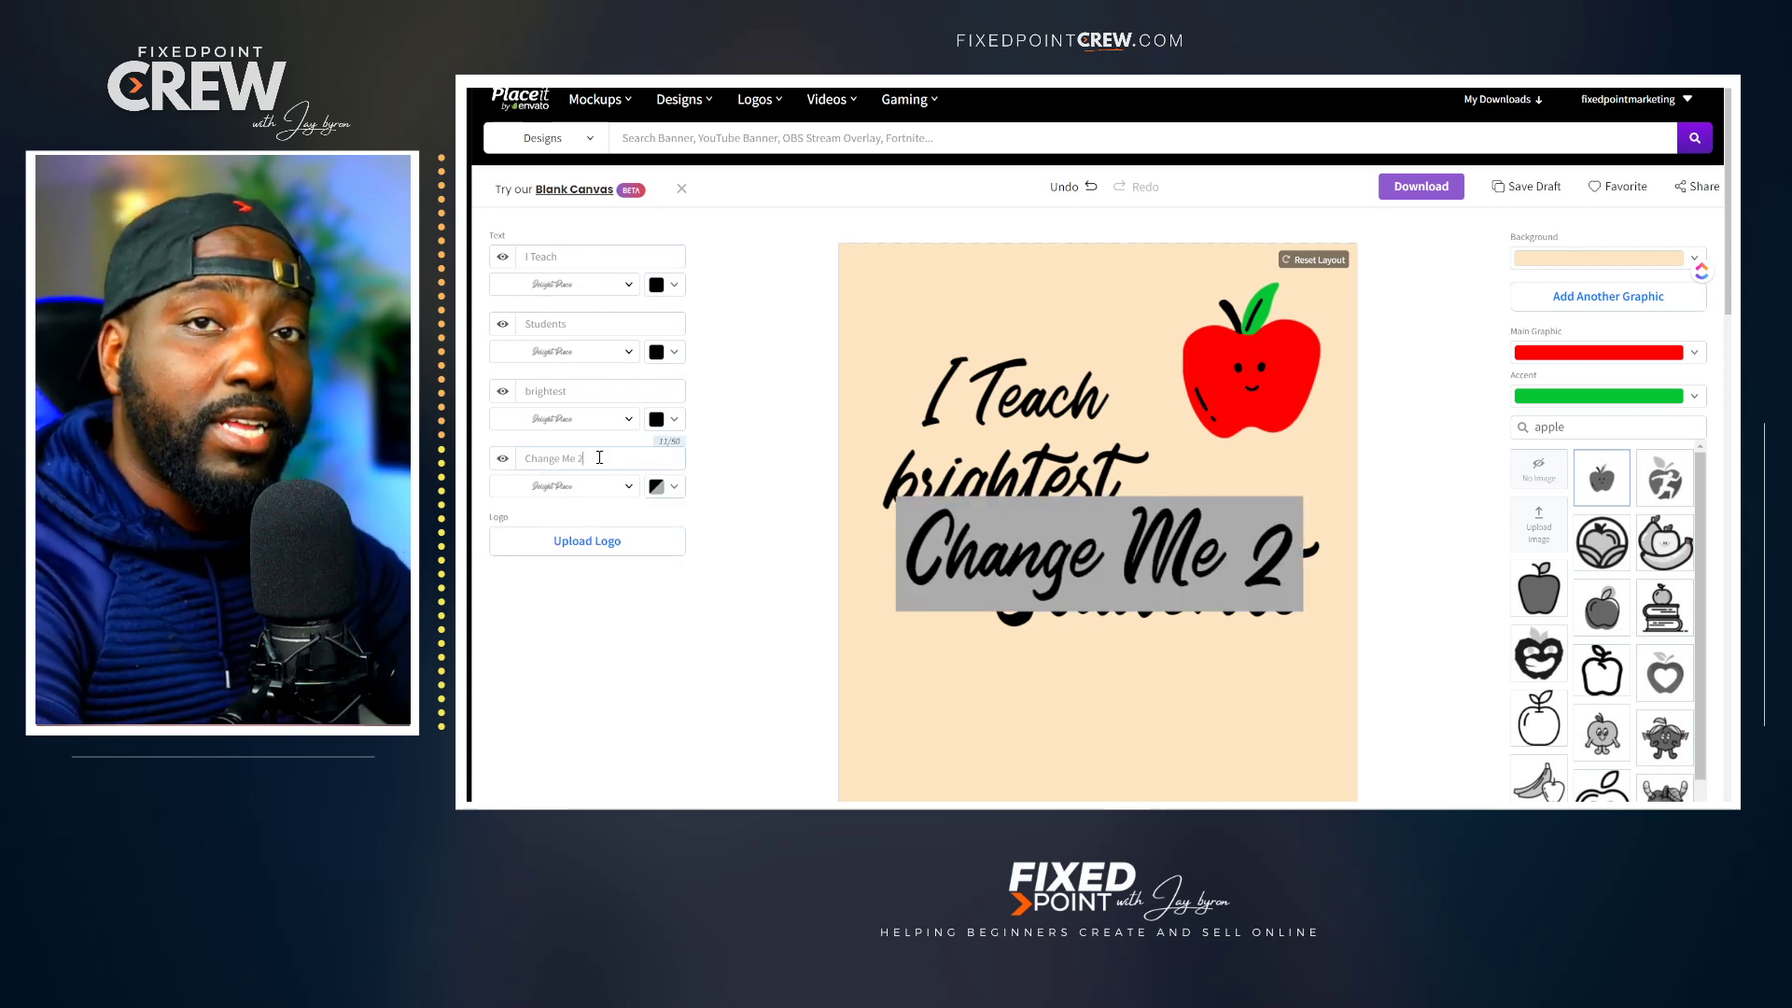
double_click(599, 457)
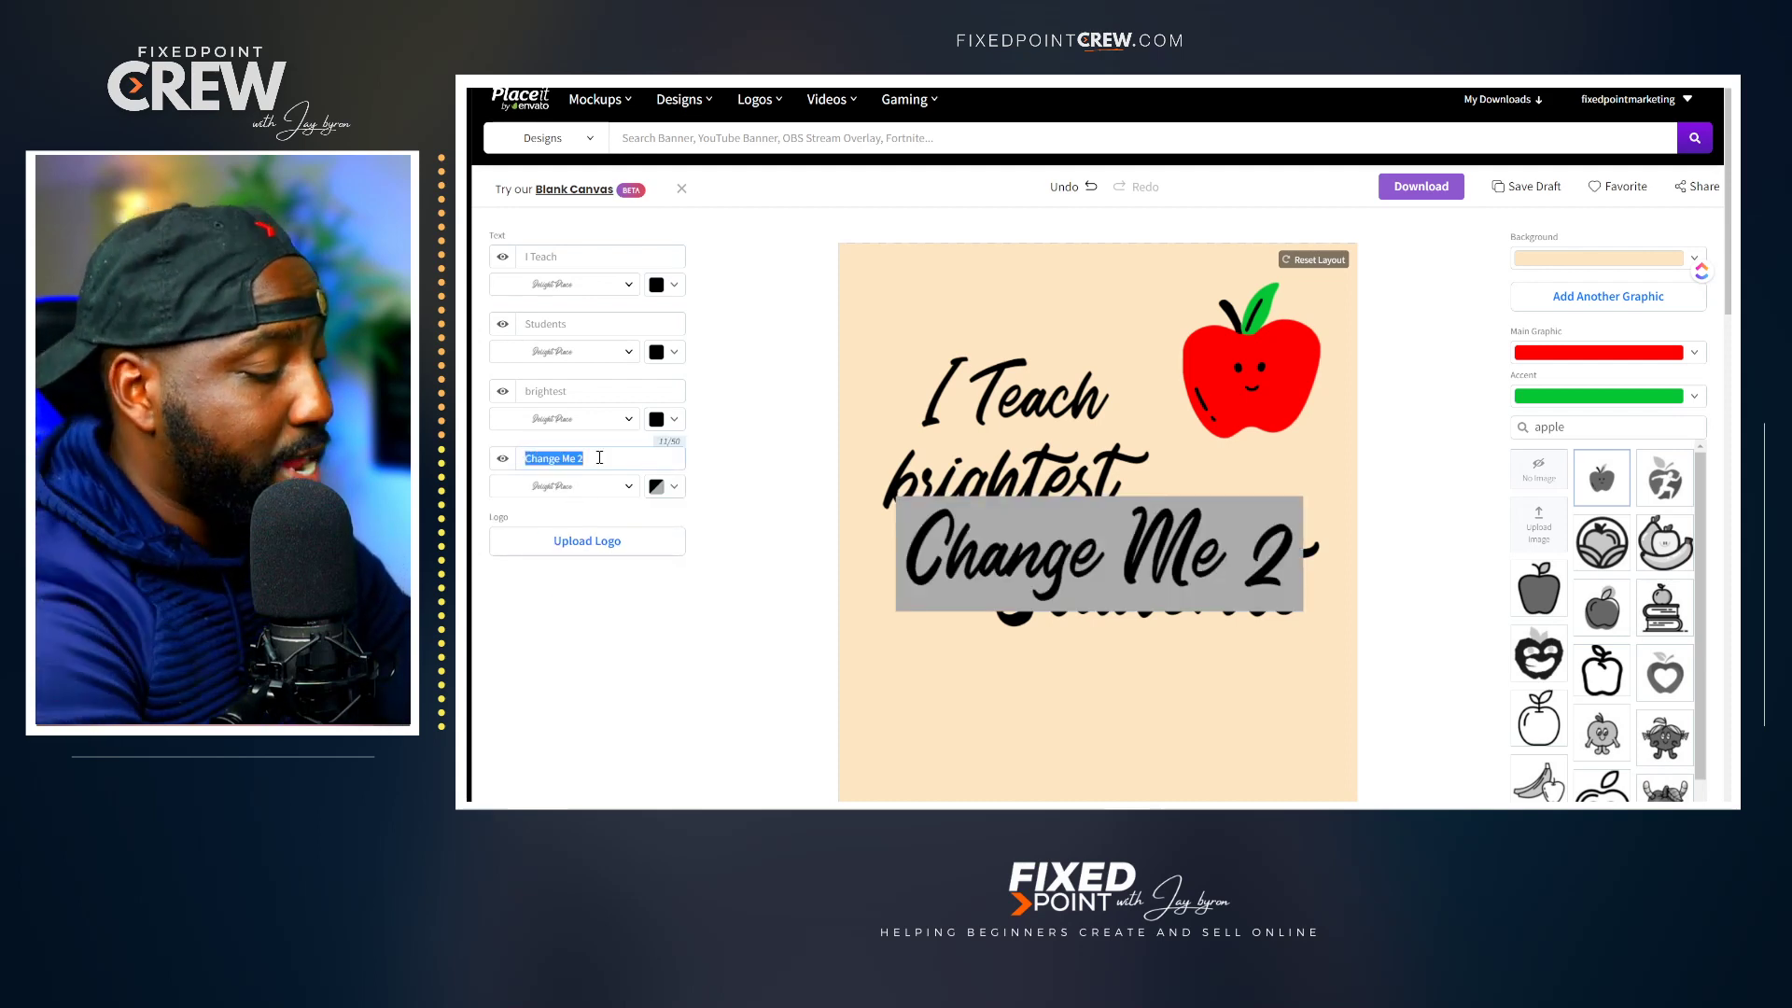
key(BackSpace)
text(The)
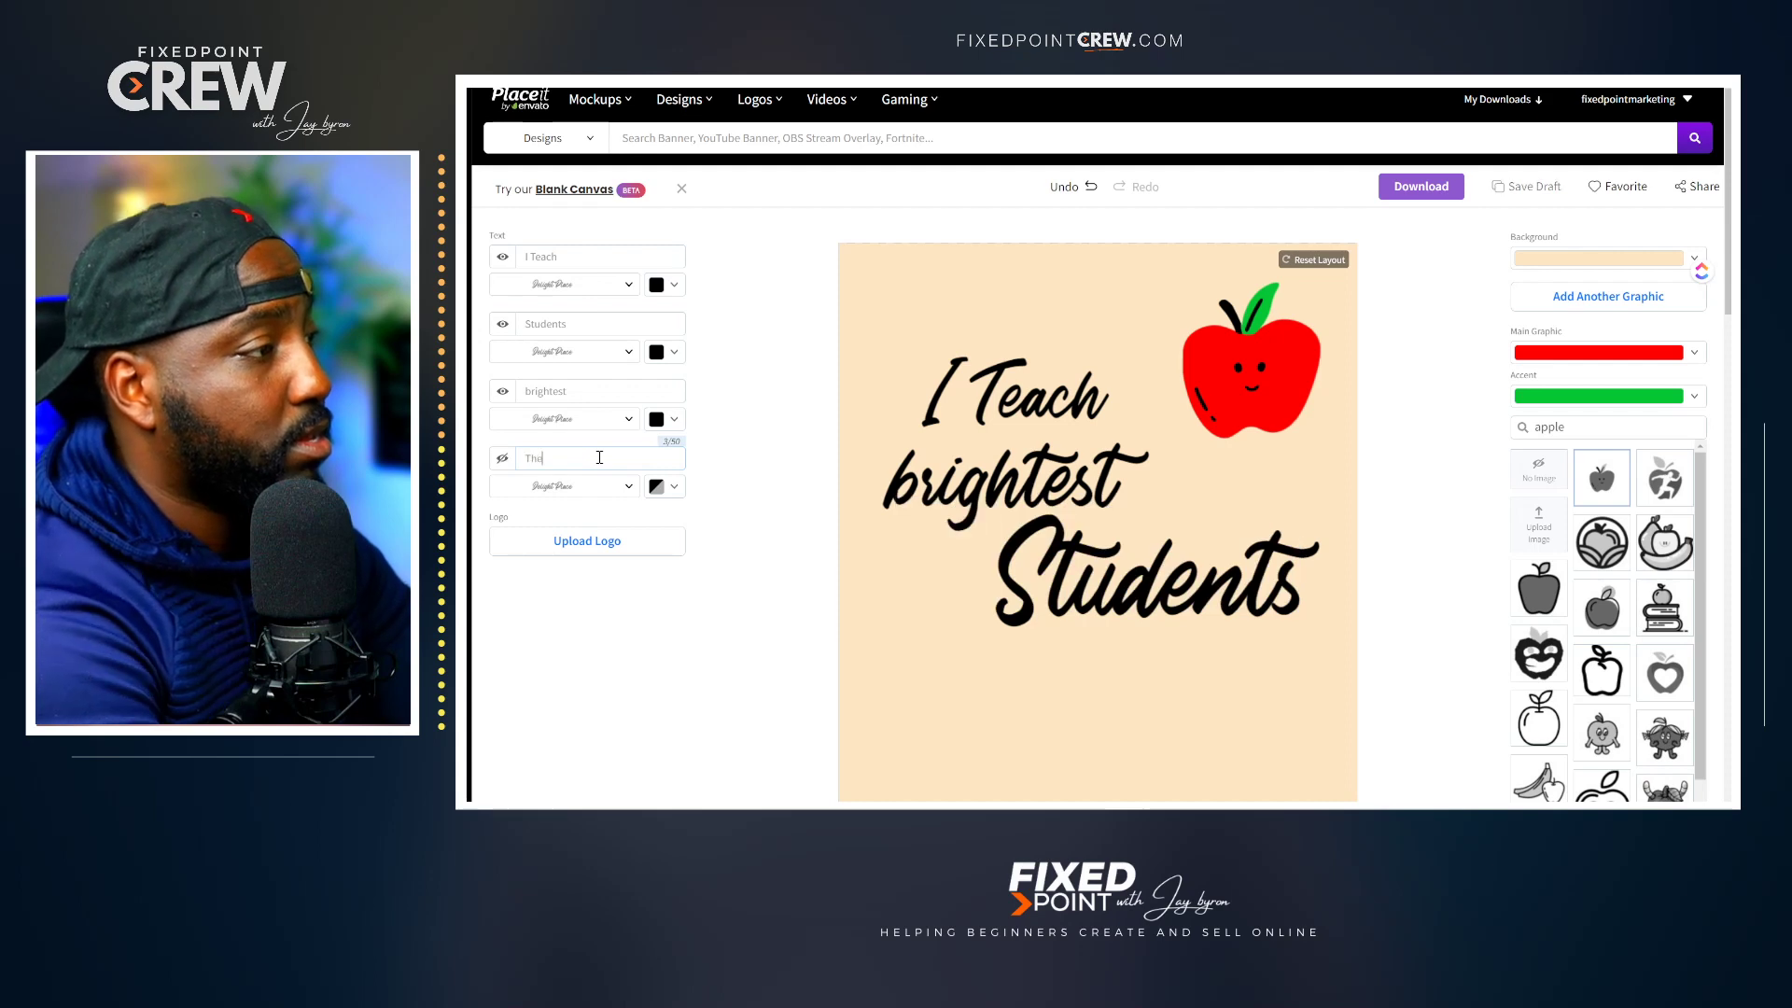
click(674, 487)
click(679, 505)
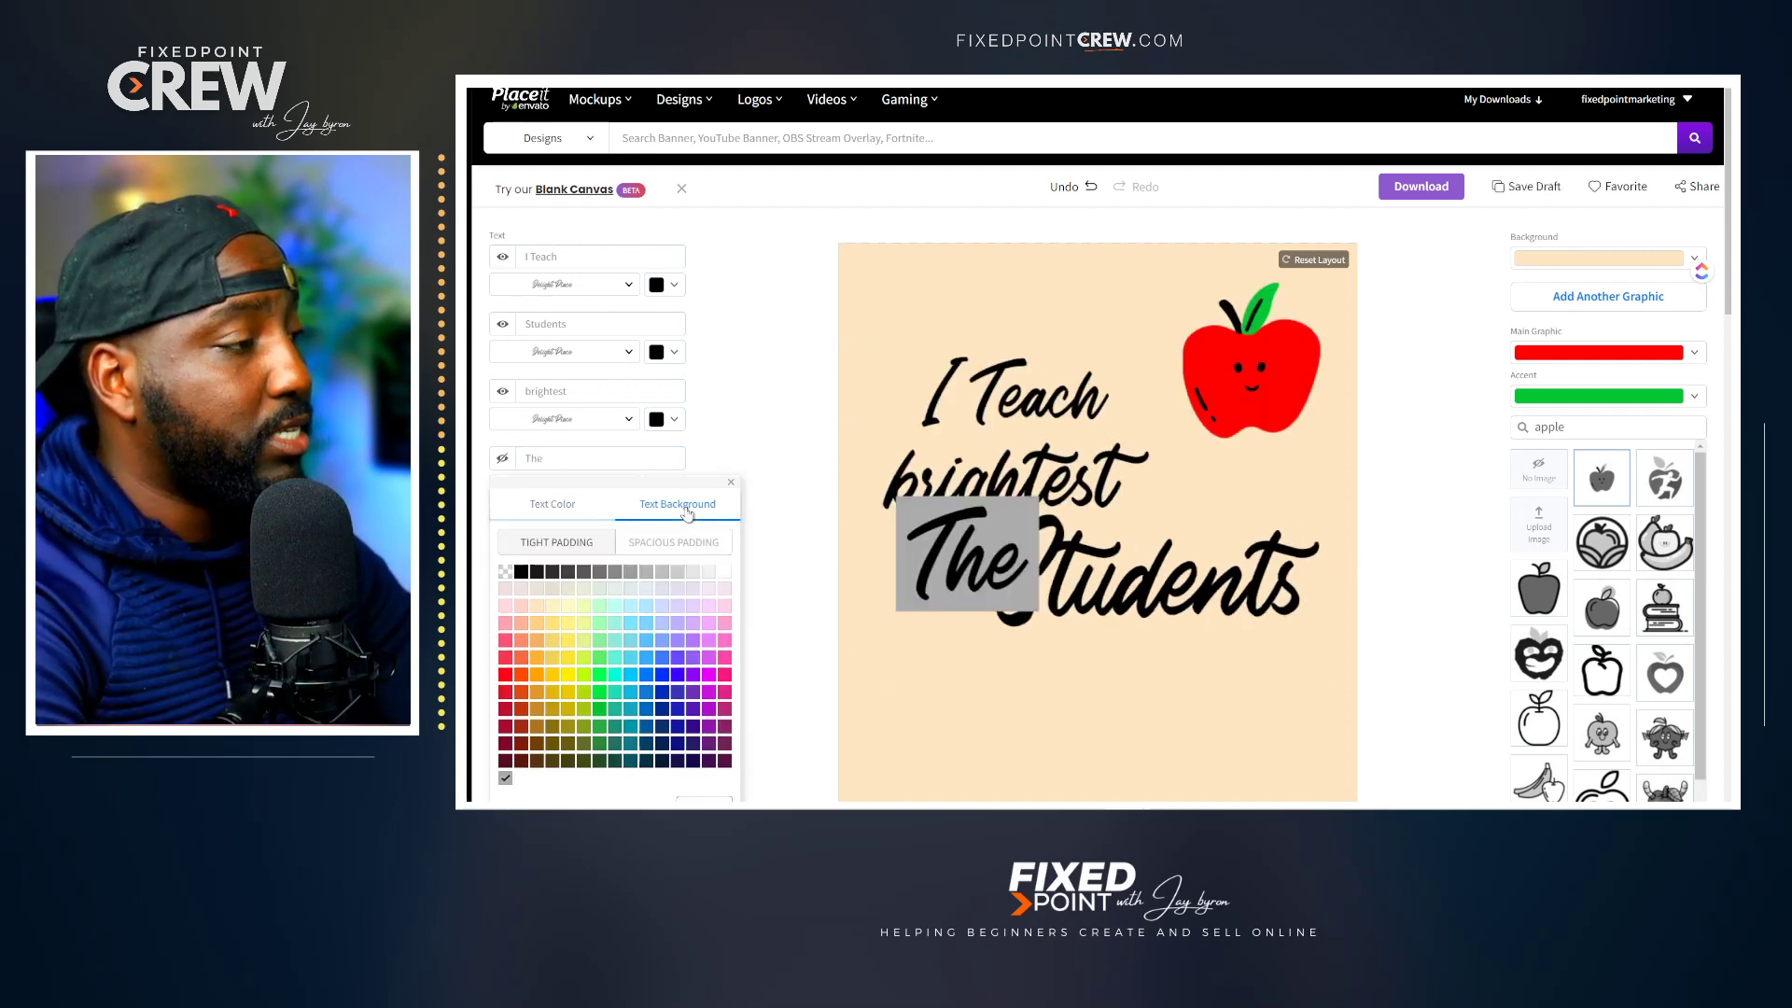
click(505, 571)
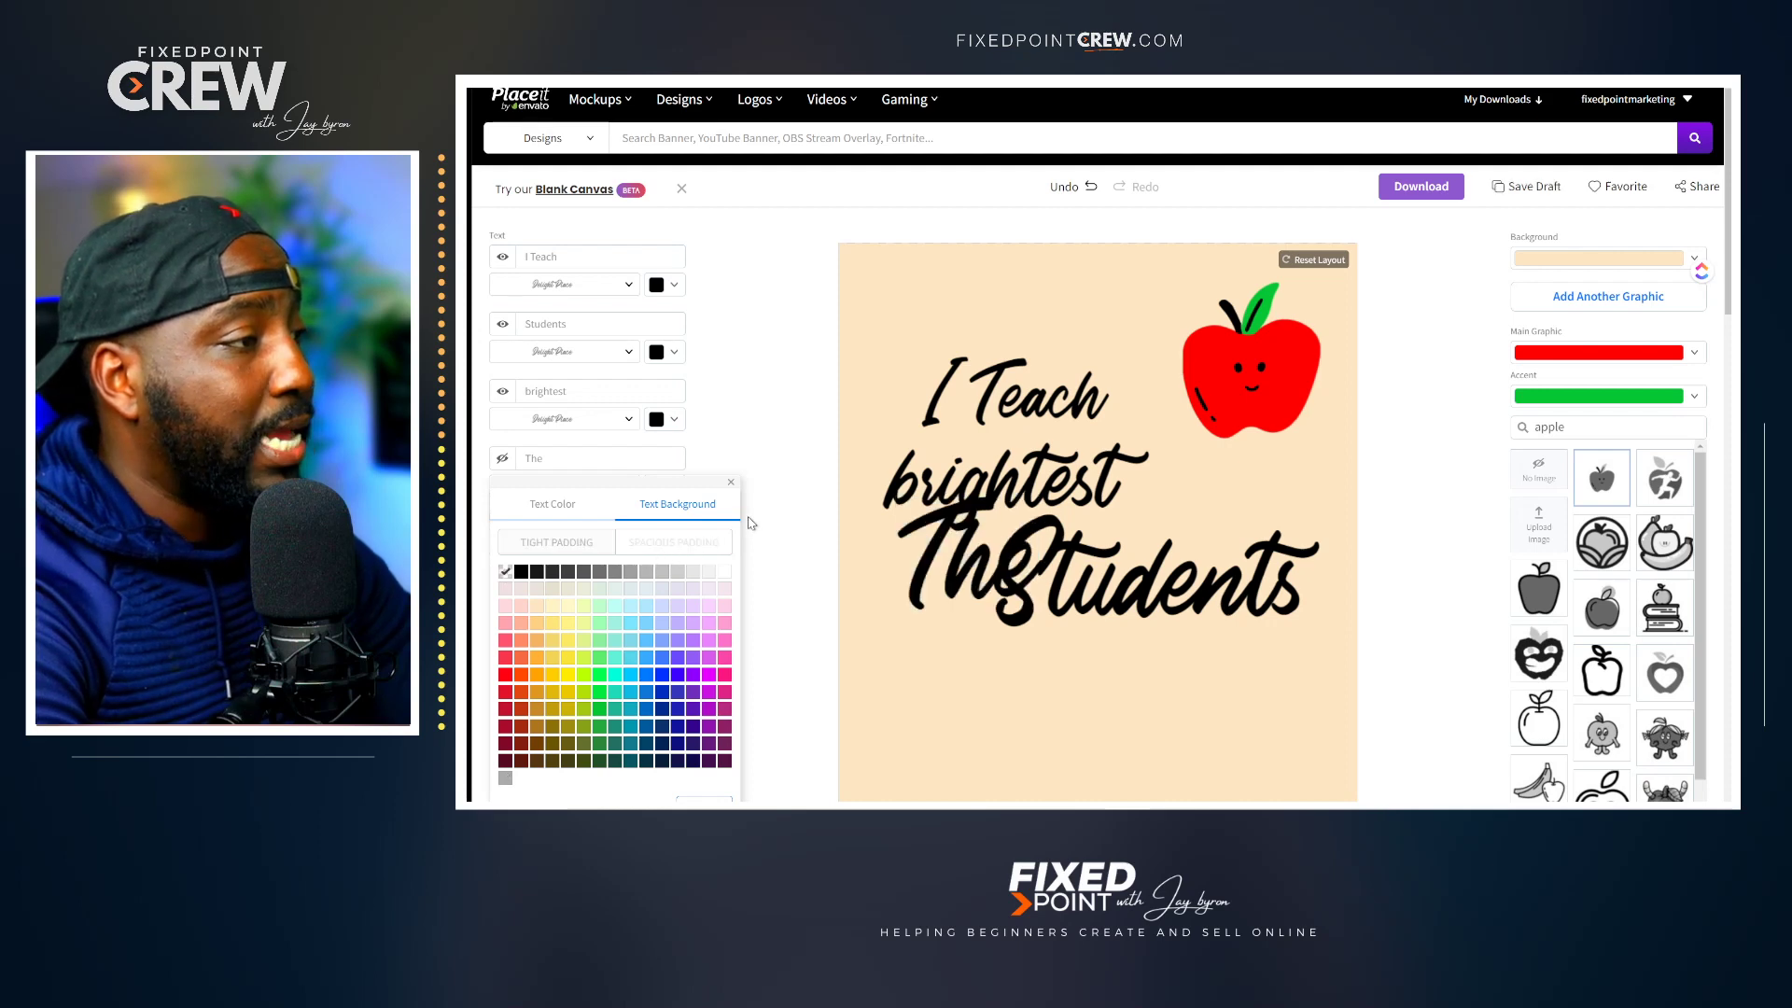
Shrink "The" and arrange it on the same line directly before "brightest".
click(915, 523)
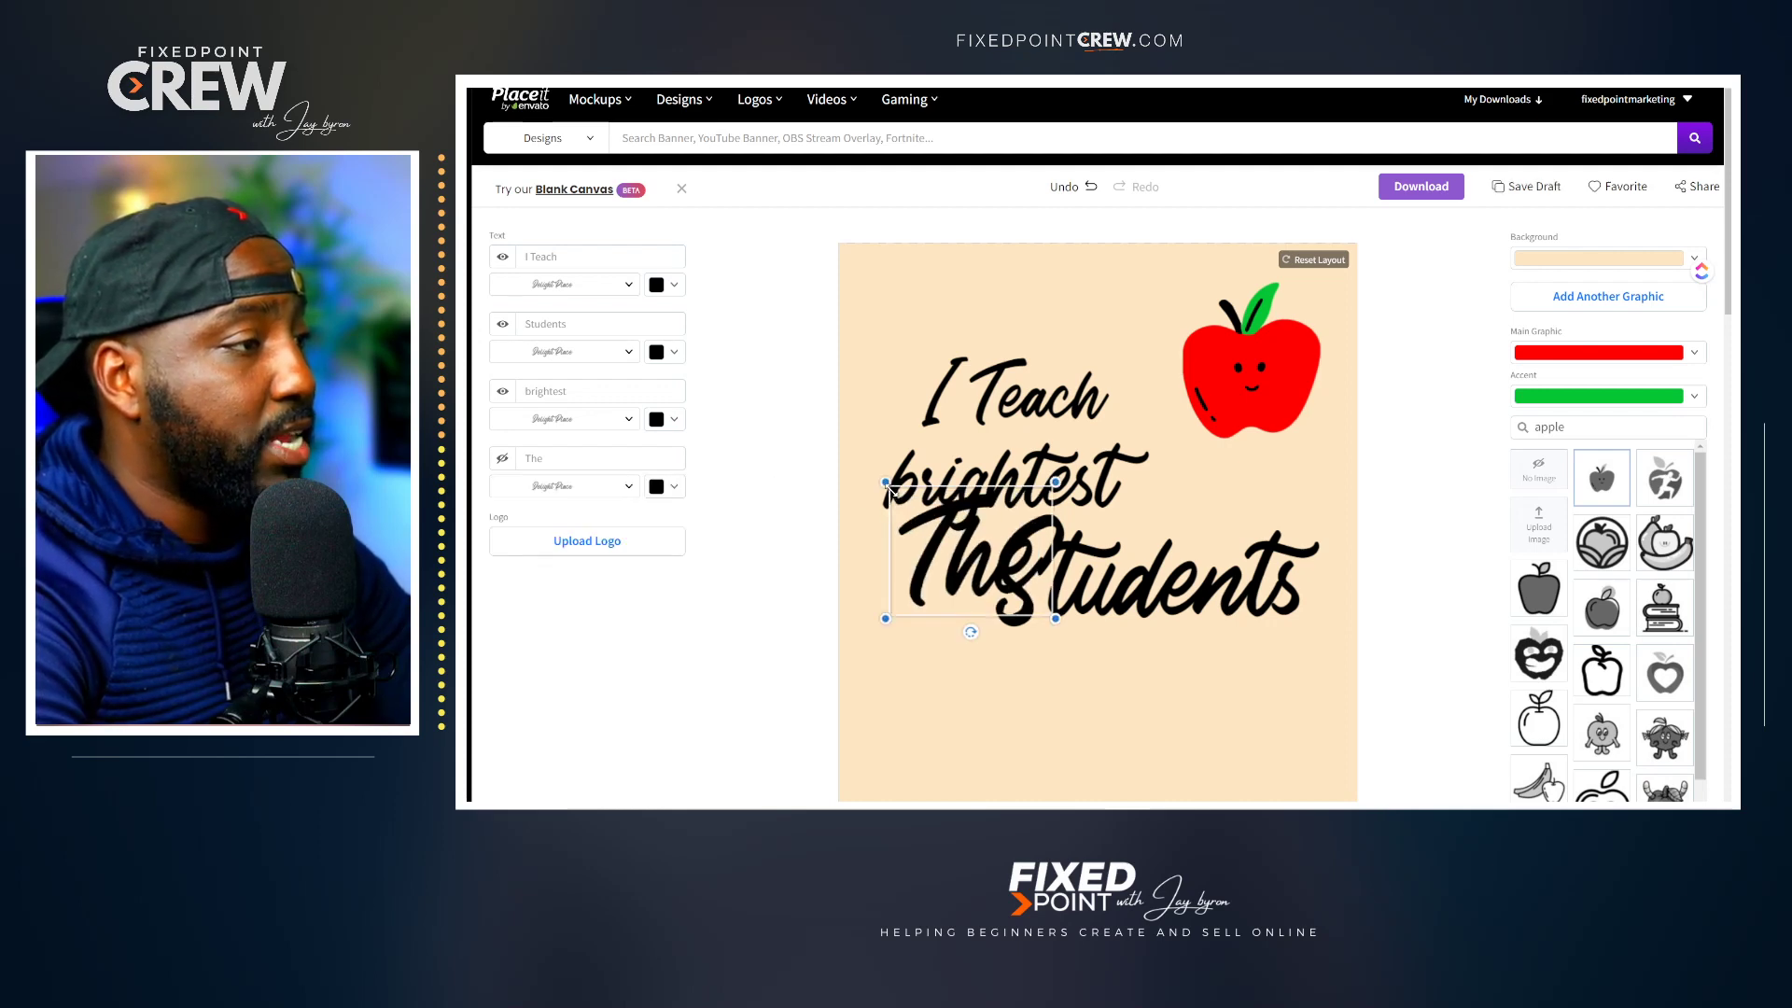
drag(887, 484, 961, 542)
drag(1039, 589, 966, 582)
mouse_move(882, 536)
mouse_down()
mouse_move(826, 515)
mouse_move(870, 533)
mouse_up()
drag(942, 579, 908, 620)
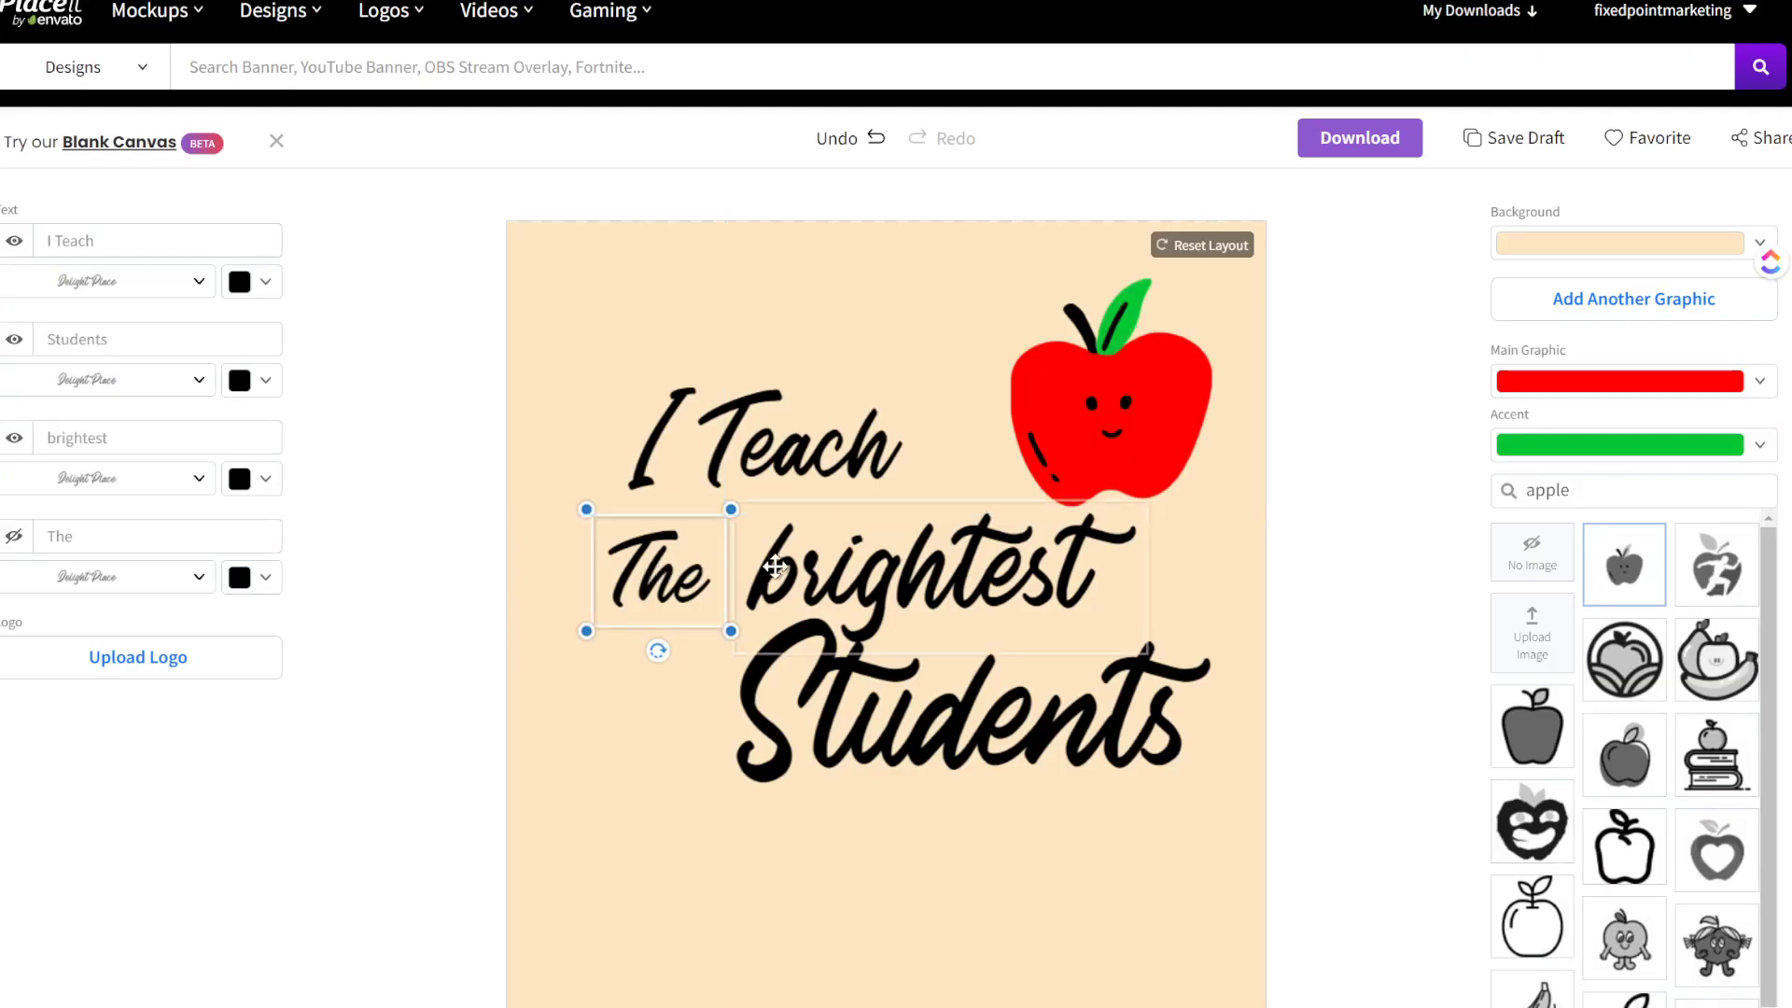
Change "Students" to lowercase "students", move it and "brightest" further left, and enlarge "brightest".
drag(1068, 546, 1059, 540)
drag(829, 656, 795, 658)
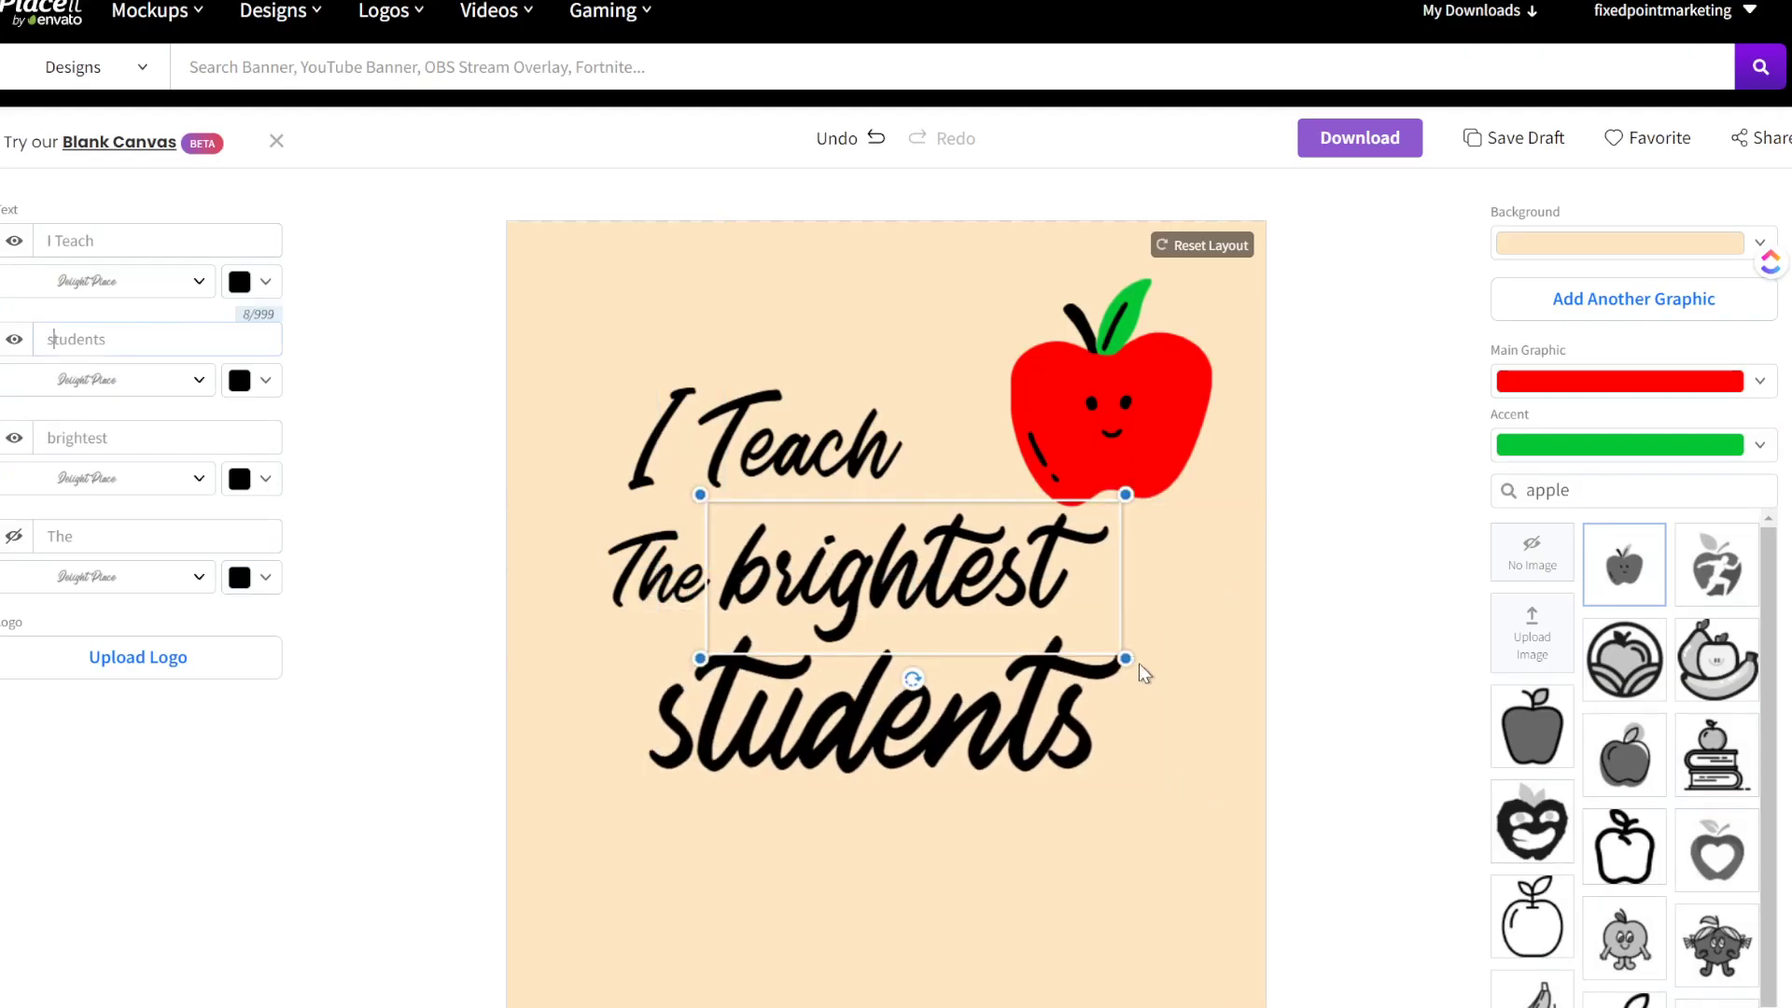
drag(1126, 658, 1234, 688)
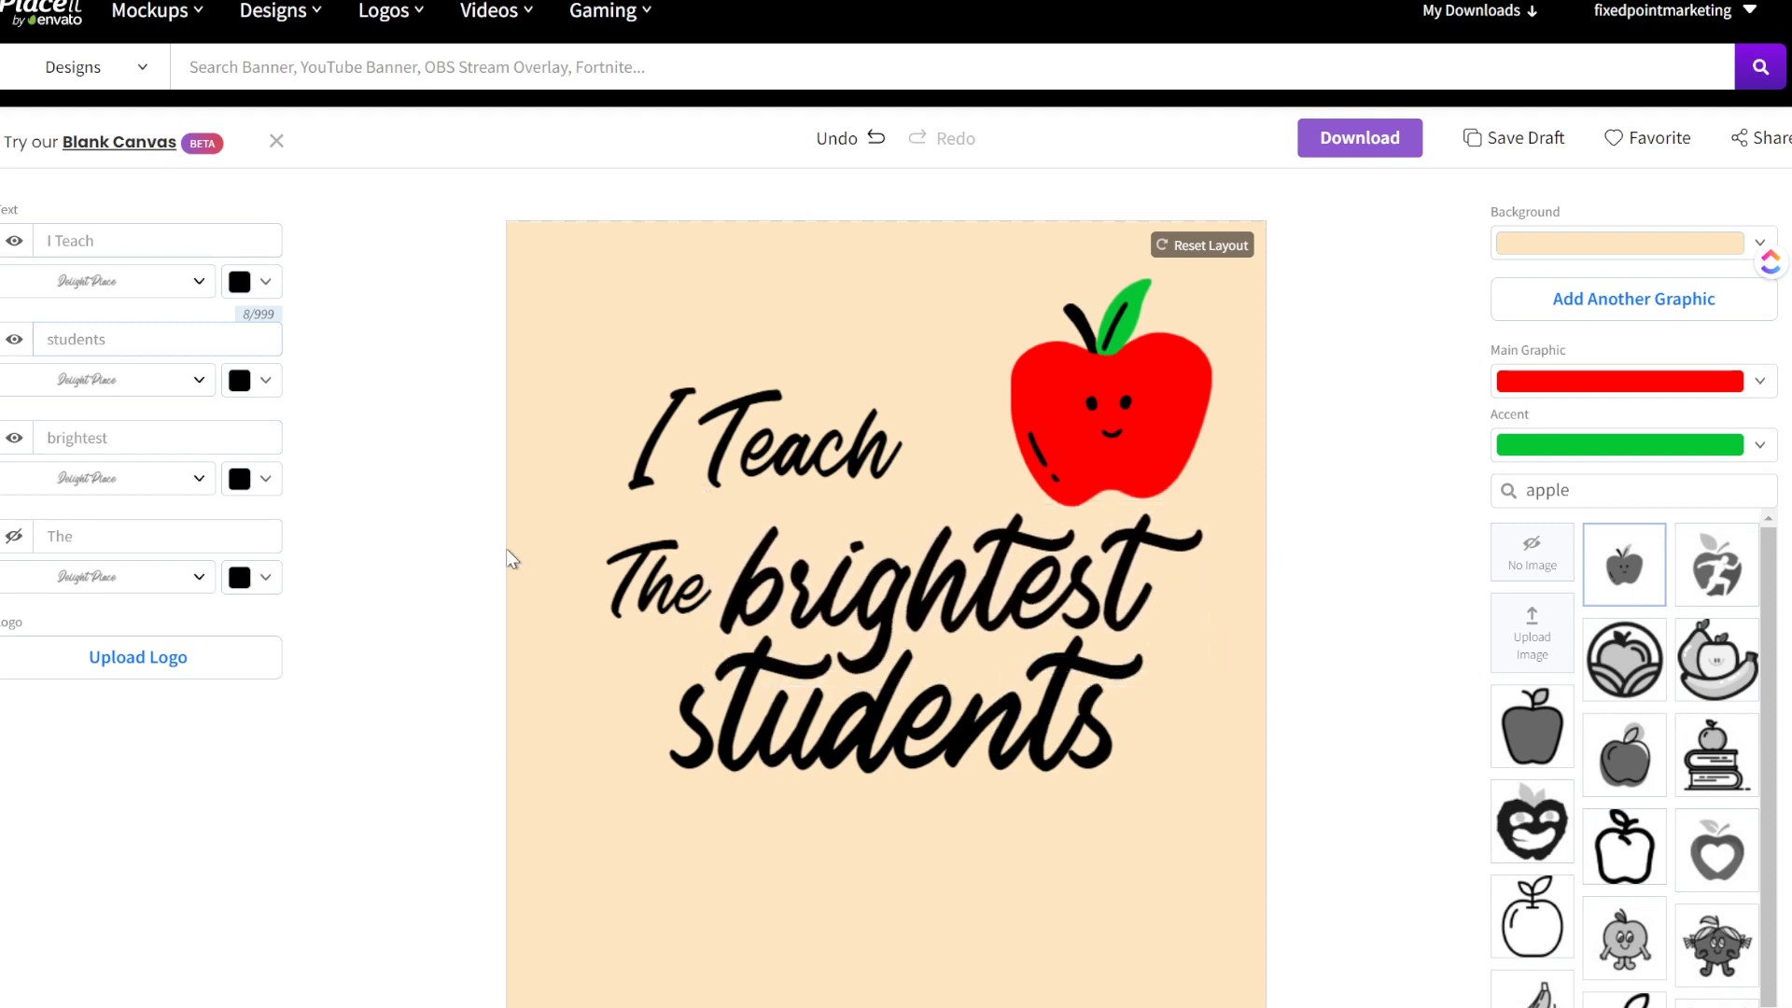
mouse_move(653, 574)
mouse_down()
mouse_move(672, 582)
mouse_move(651, 580)
mouse_up()
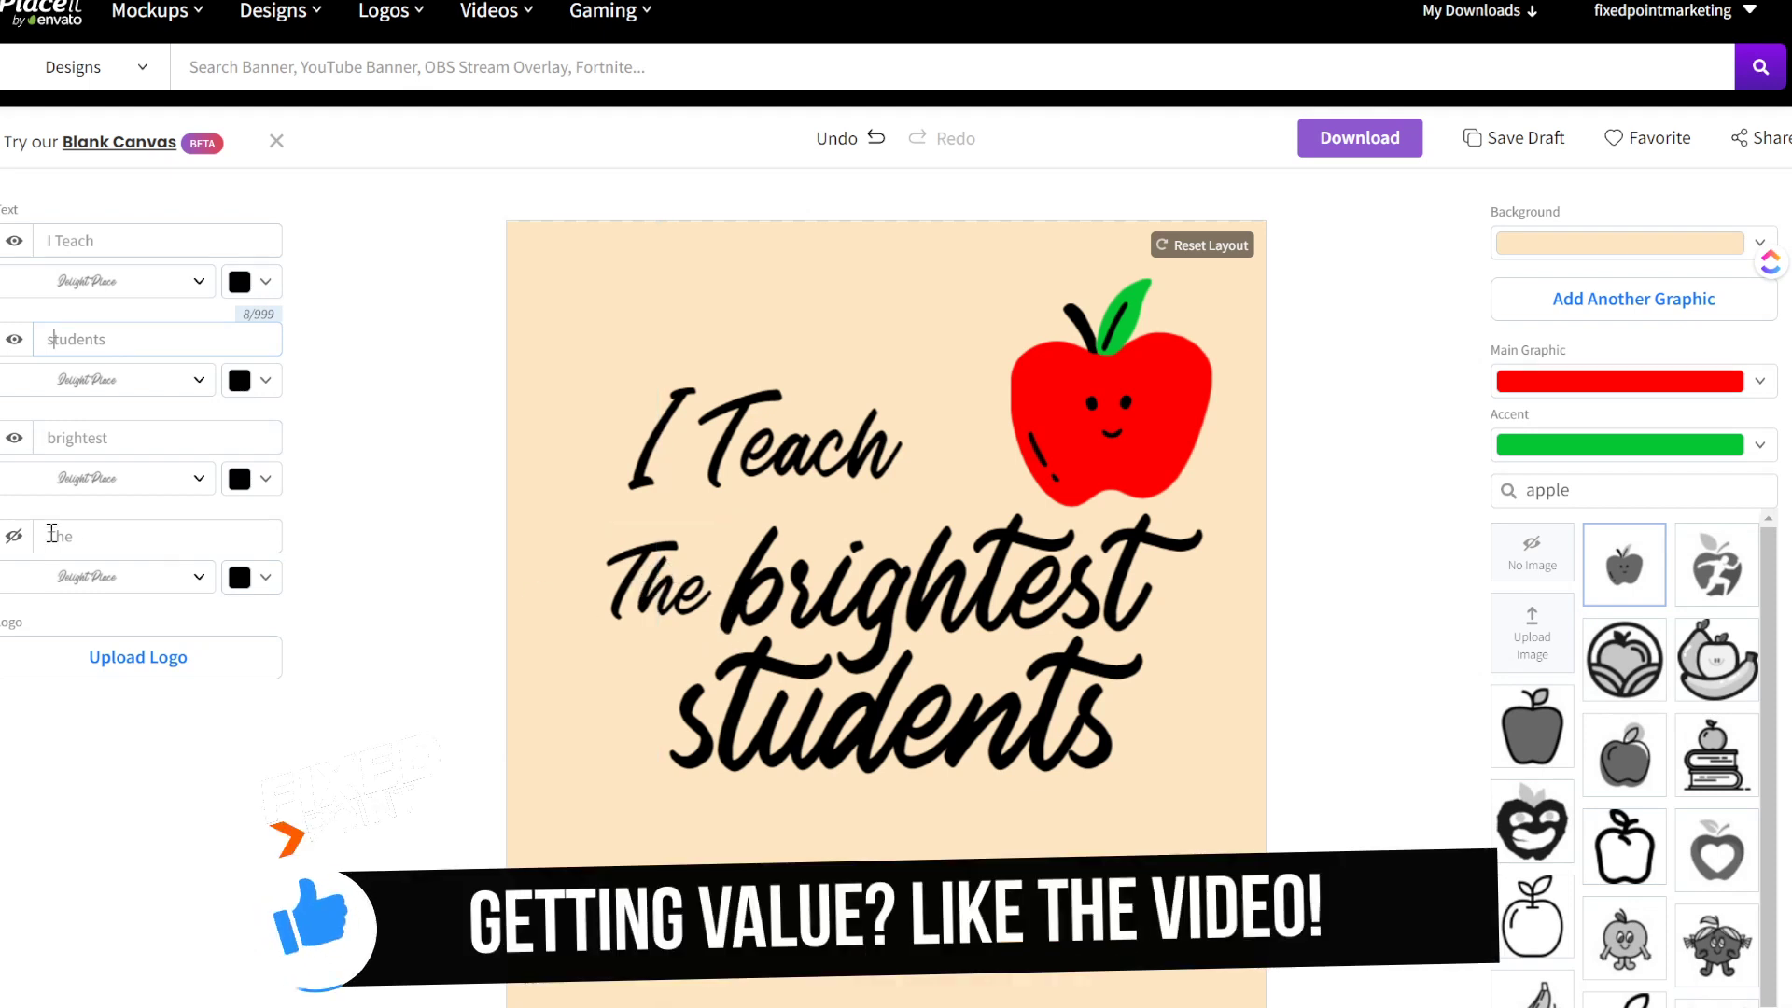
Change the text line "The" to lowercase "the".
click(56, 541)
key(BackSpace)
text(t)
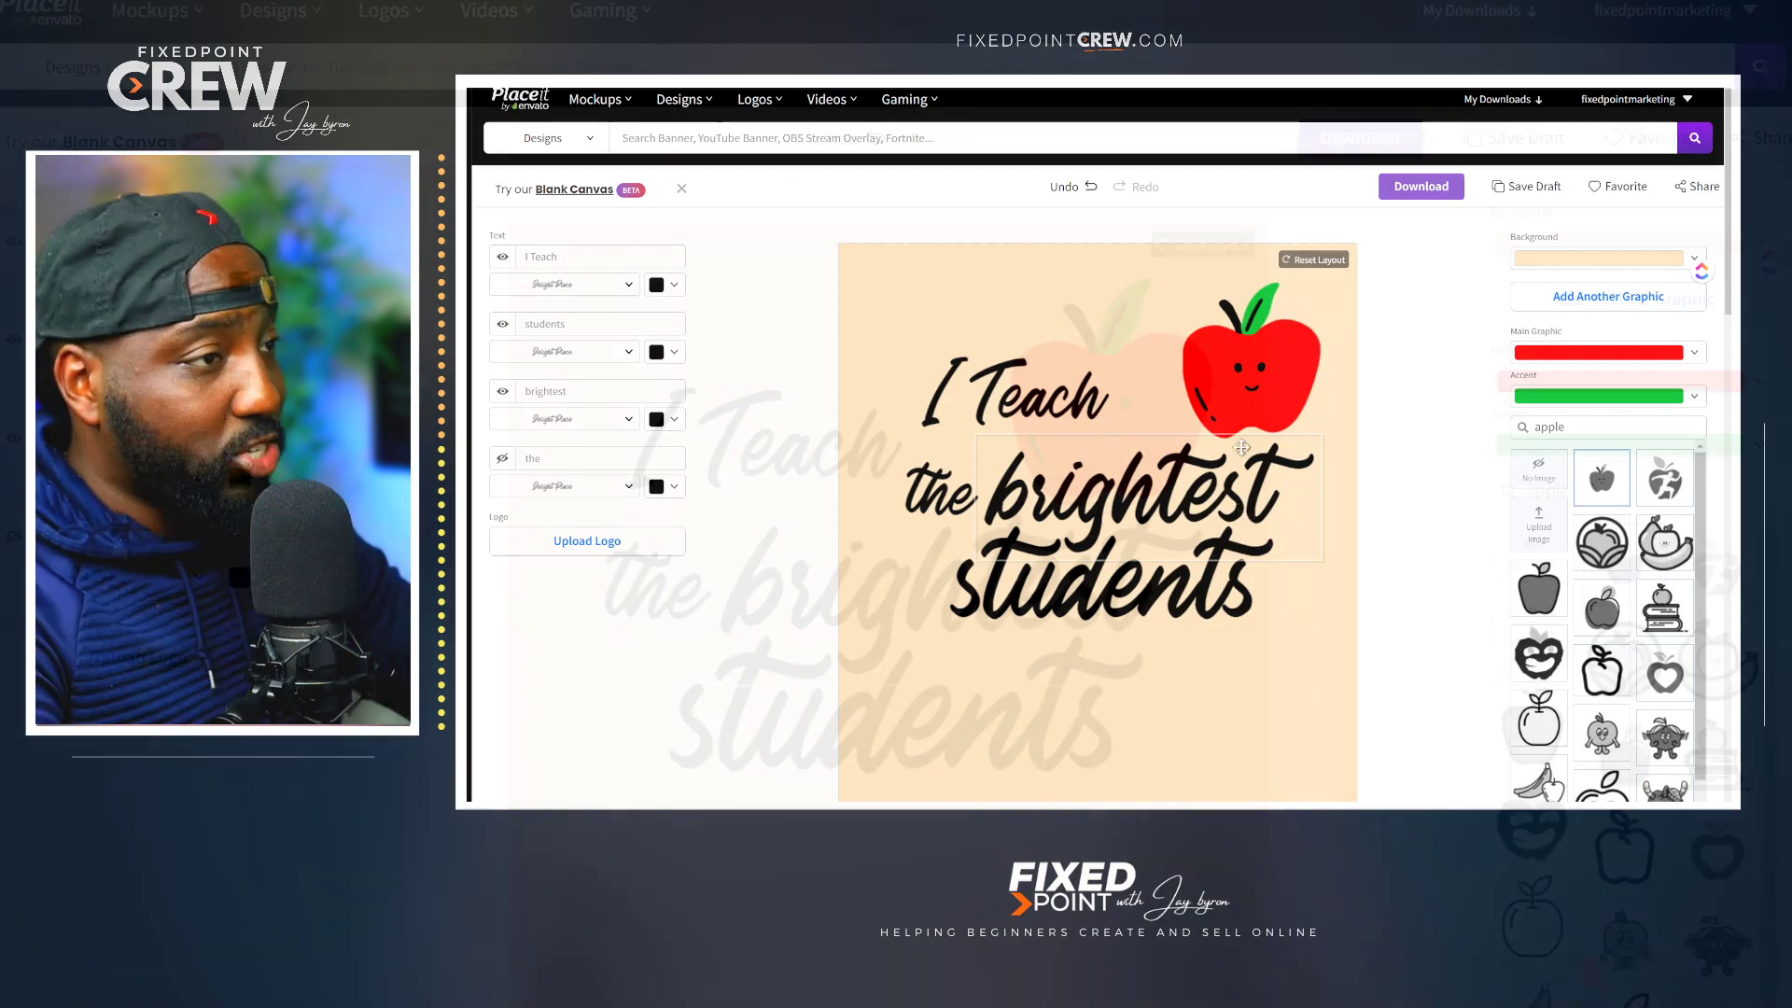
Search the graphics for "christmas lights" and replace the apple with the filled two-bulb light string.
click(1228, 350)
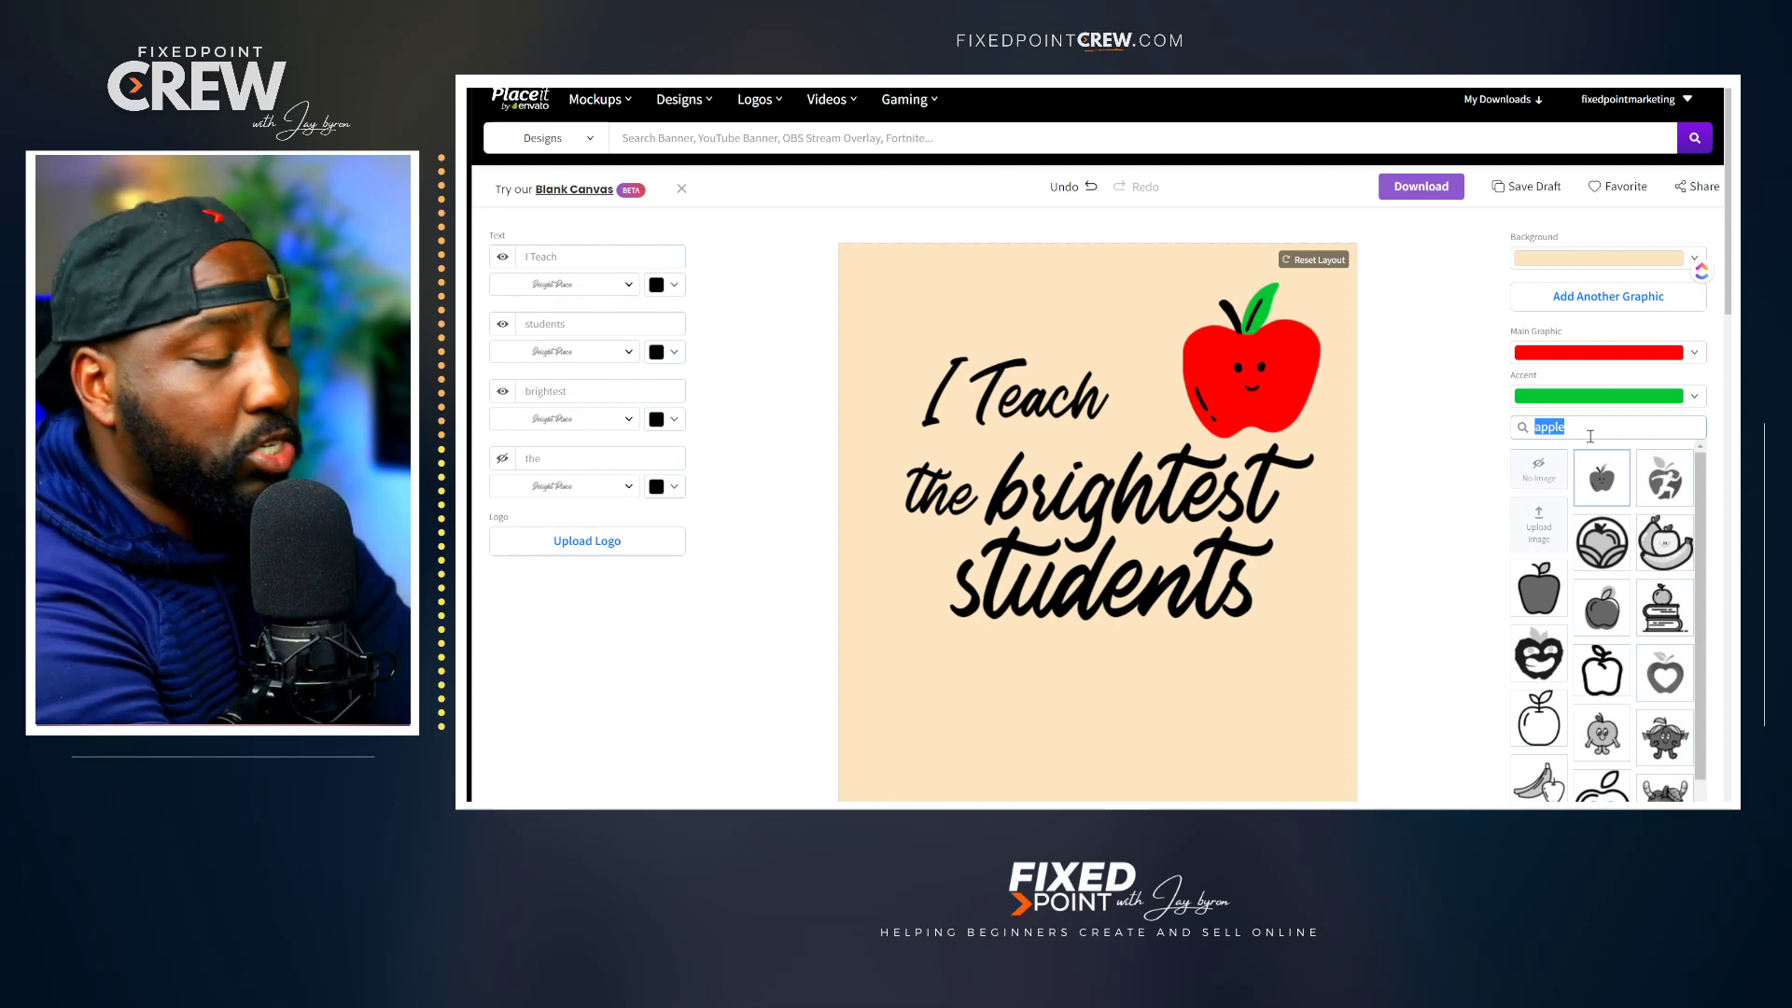
text(christmas)
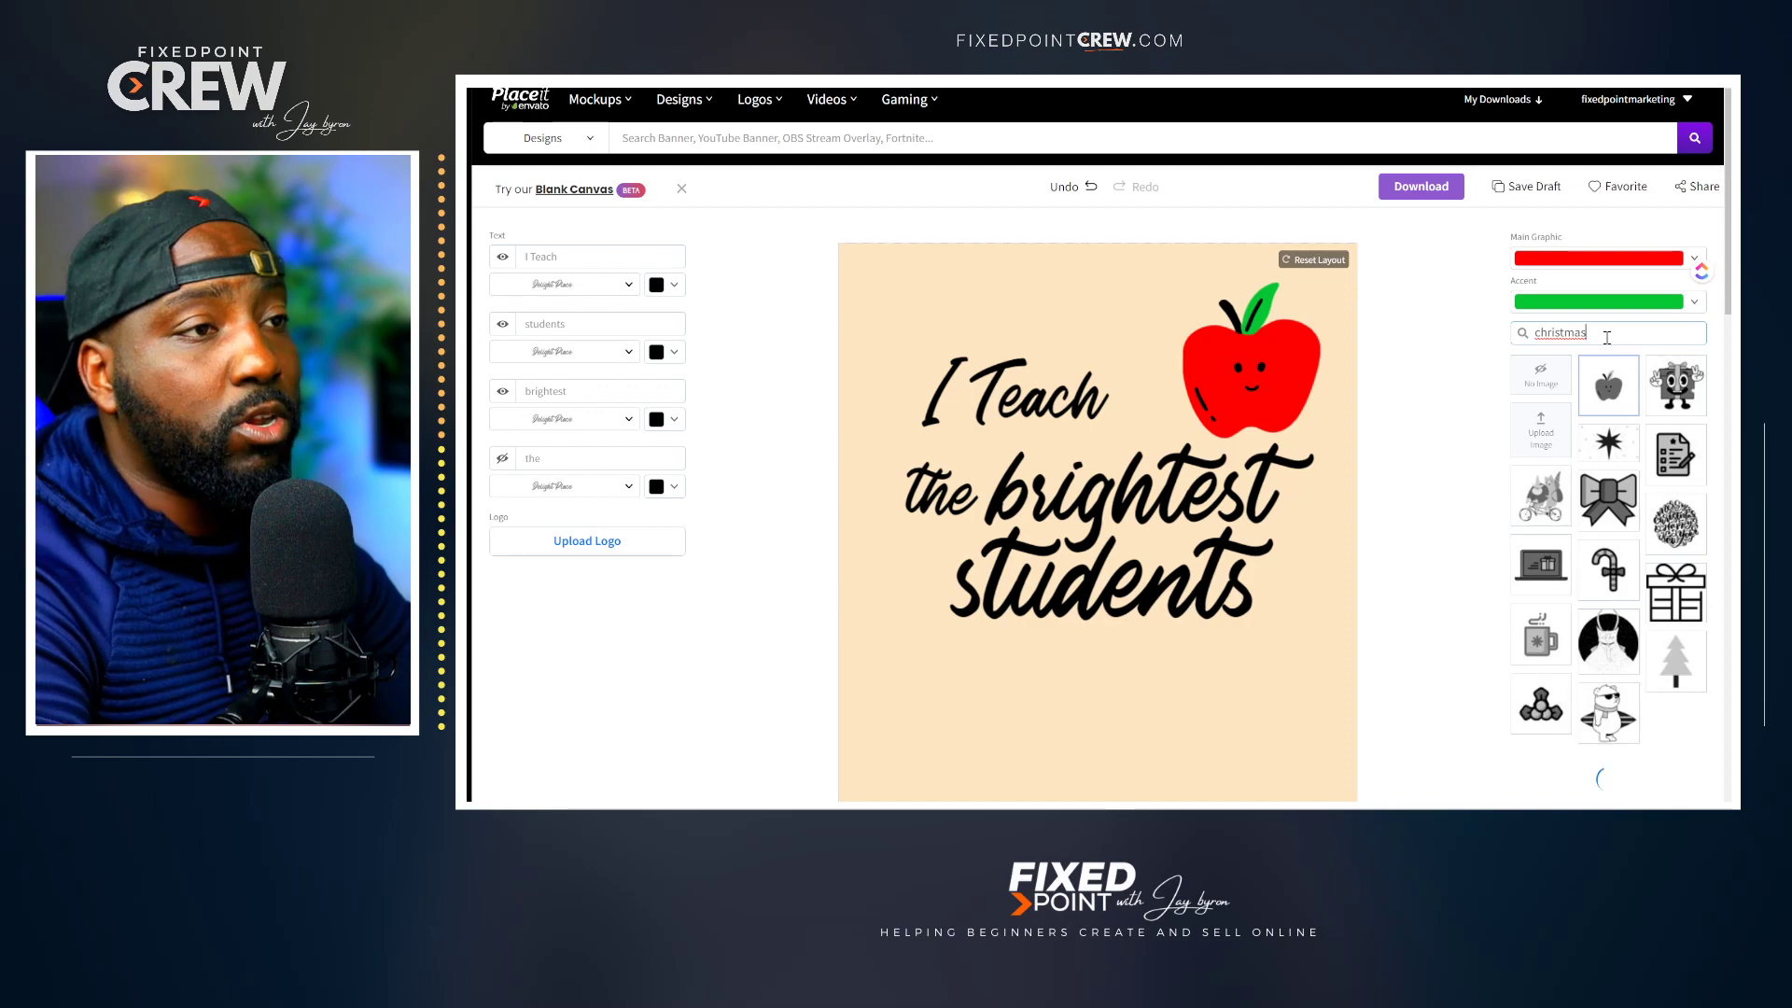
text( lights)
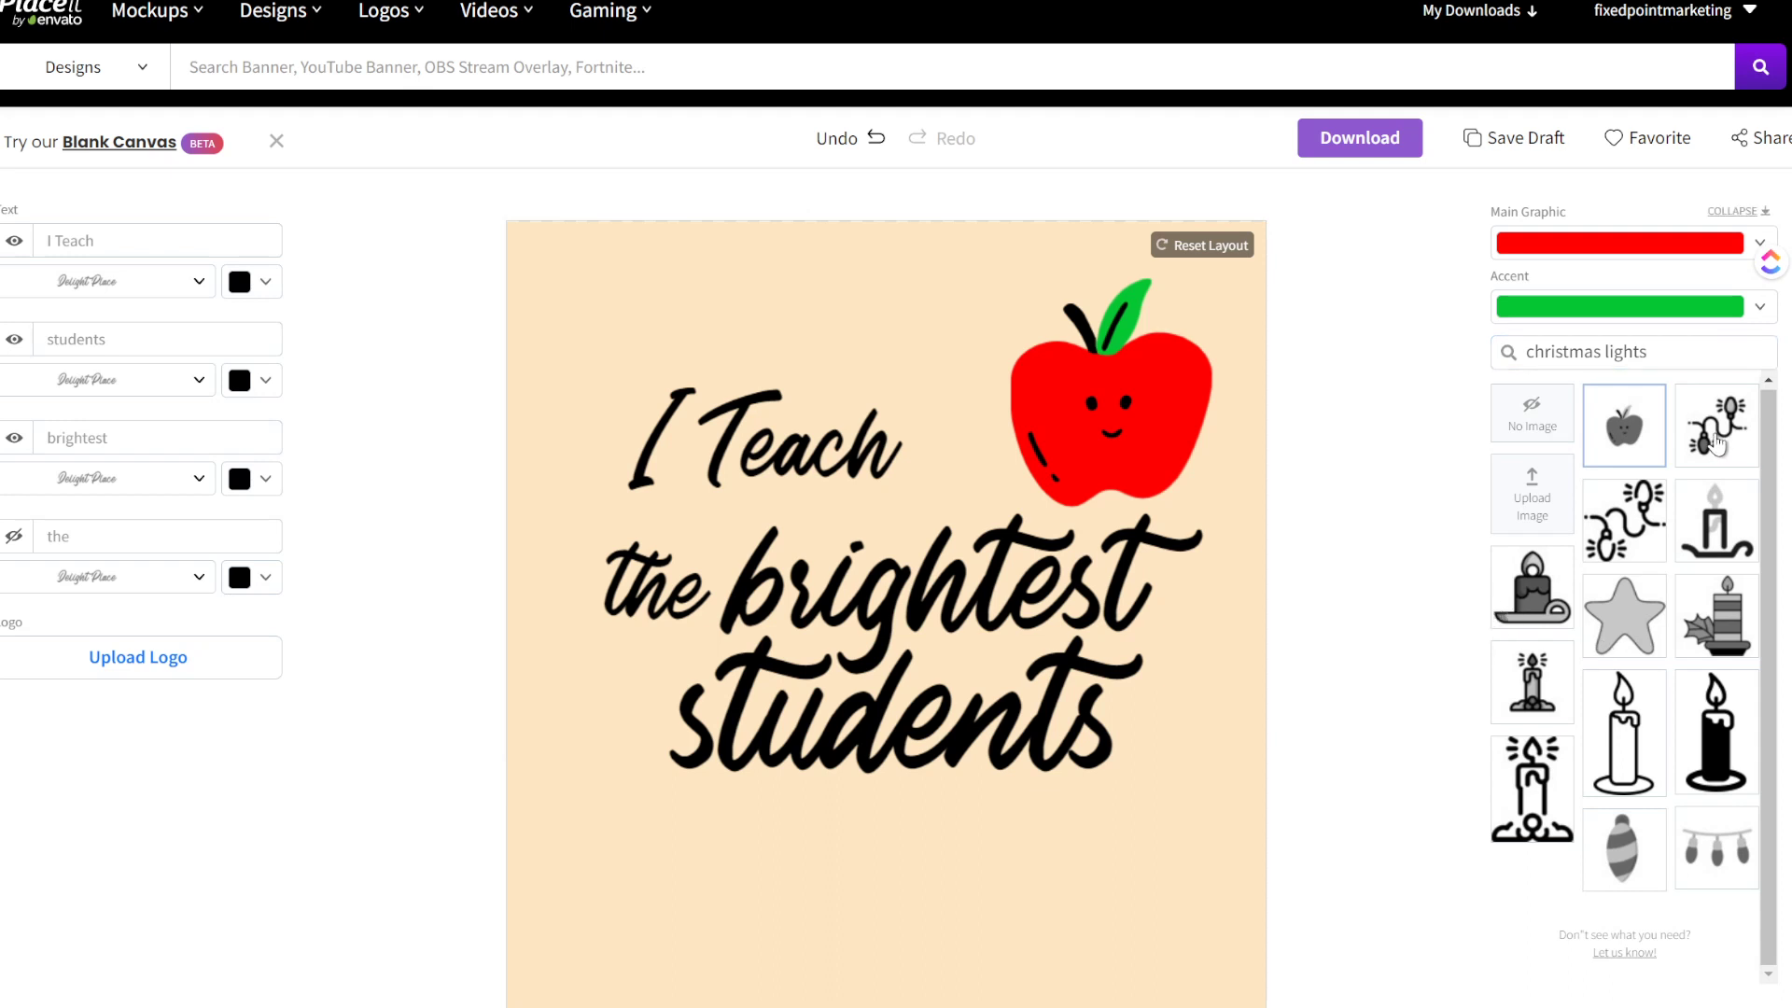
click(1717, 439)
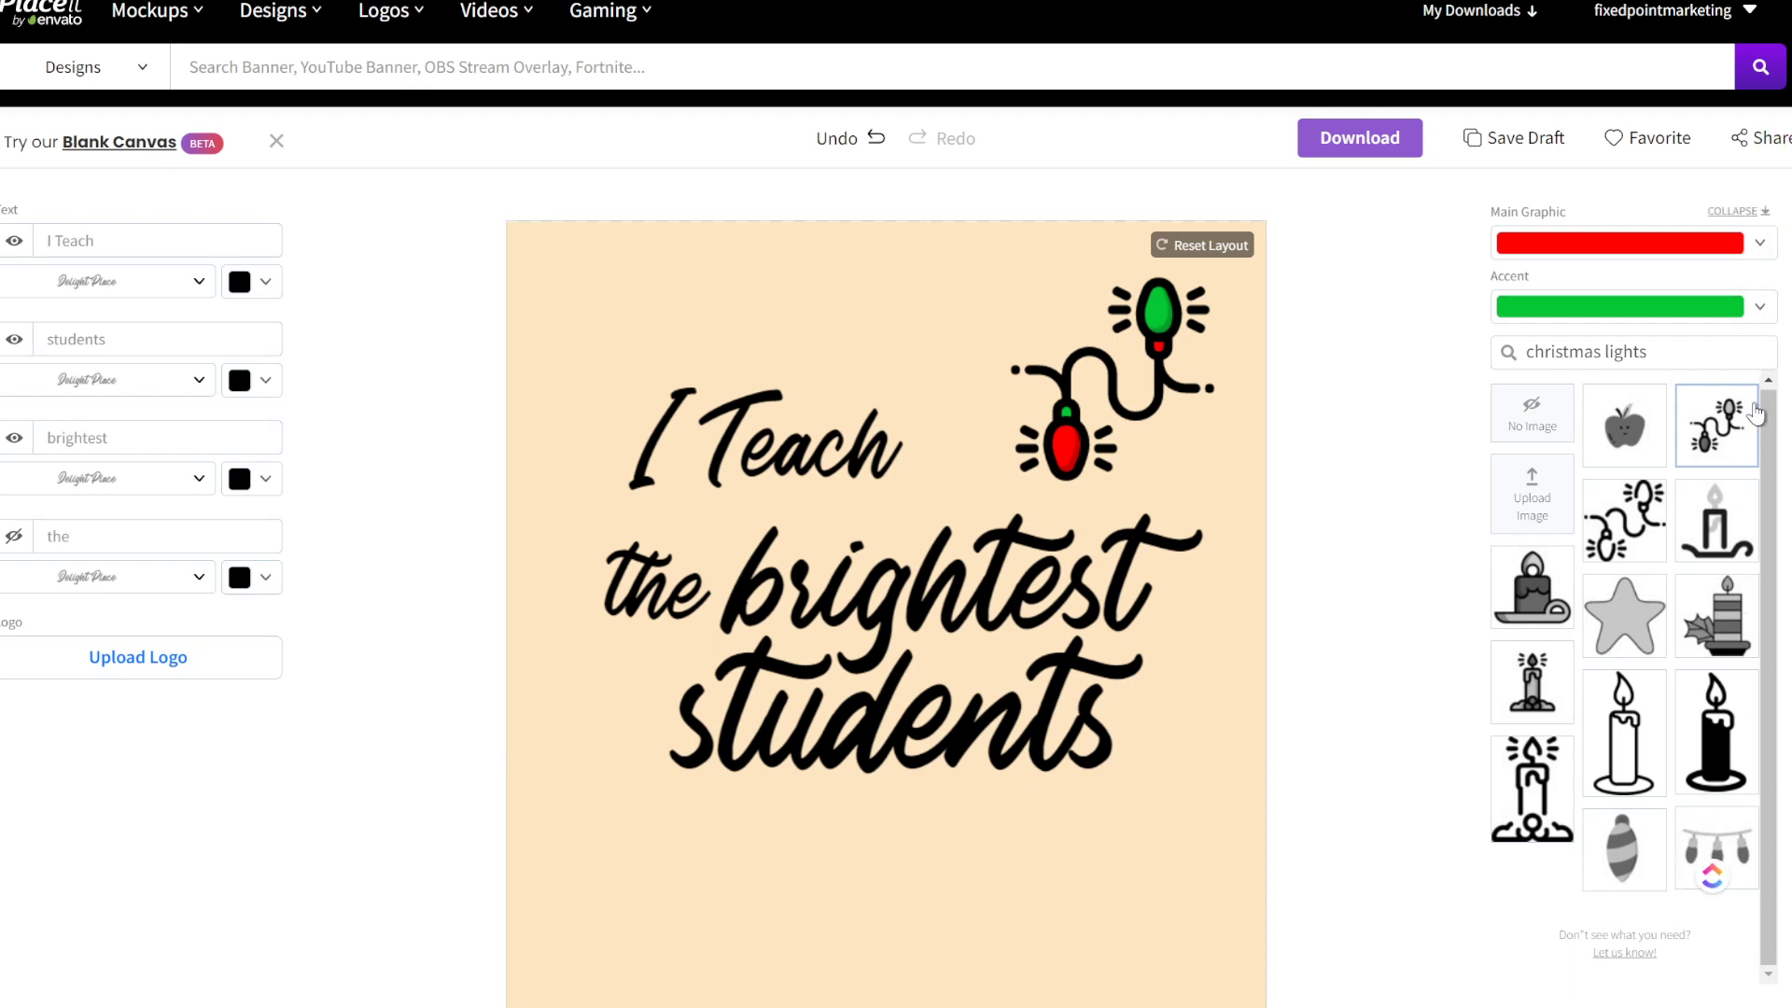
click(1759, 250)
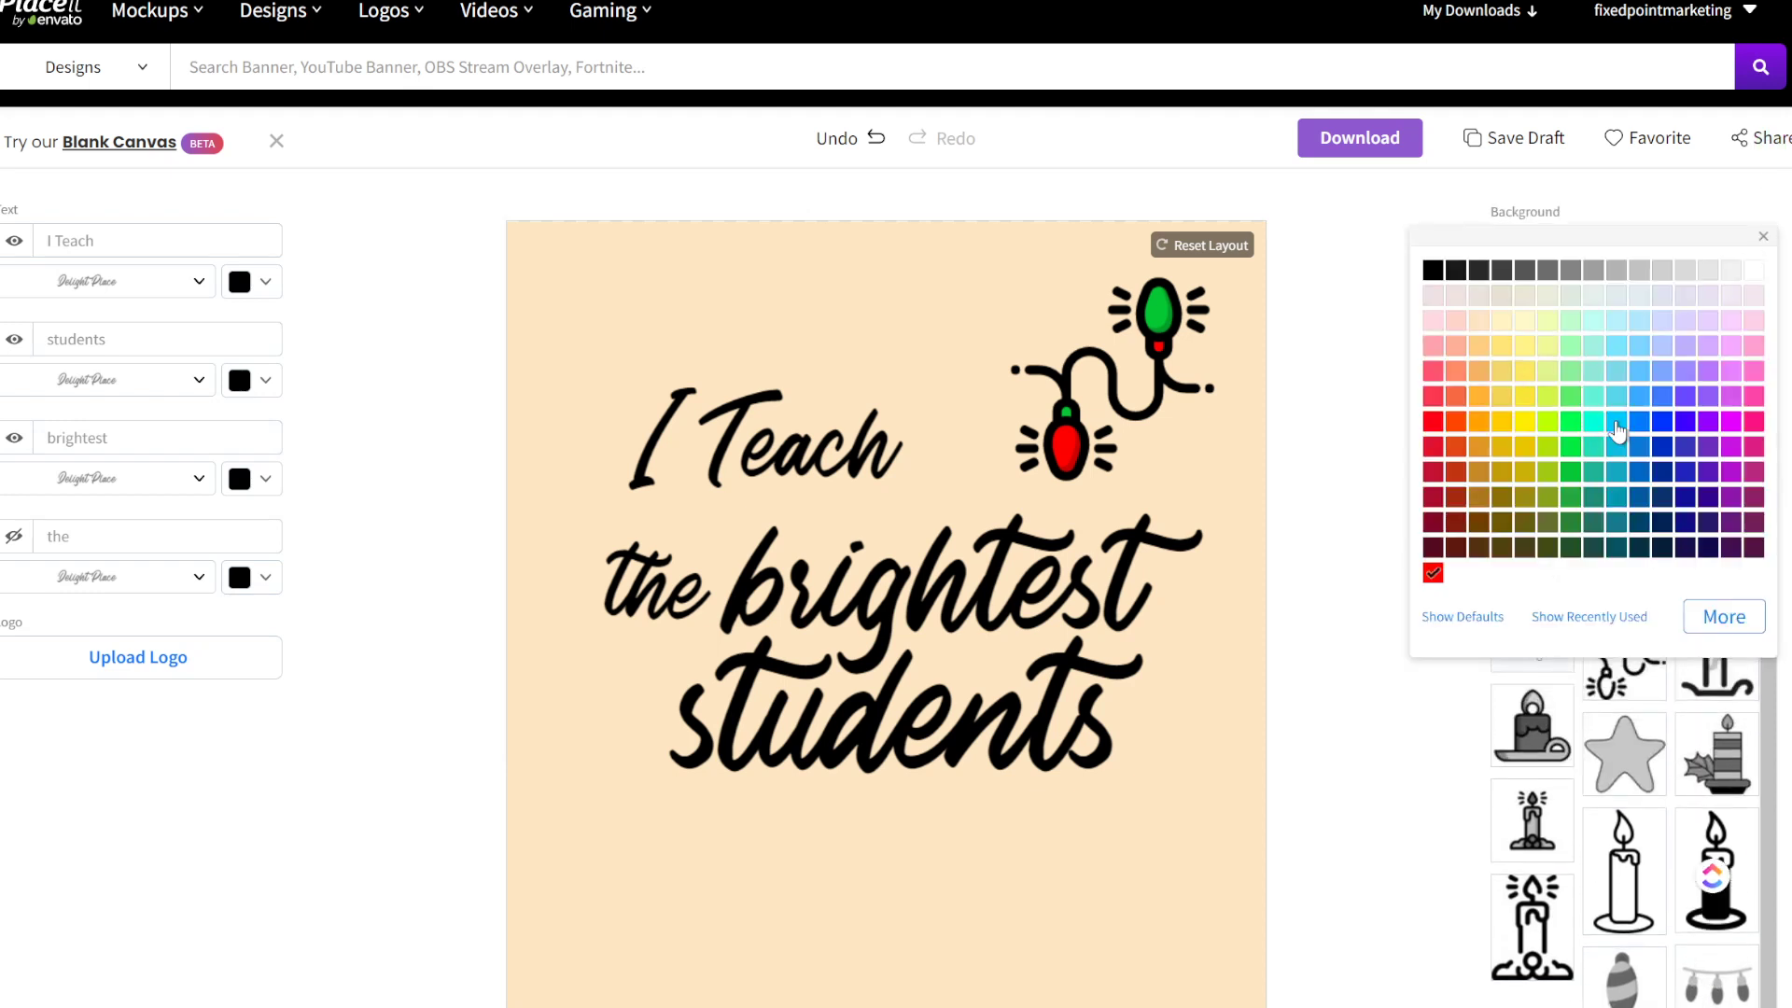
click(1360, 432)
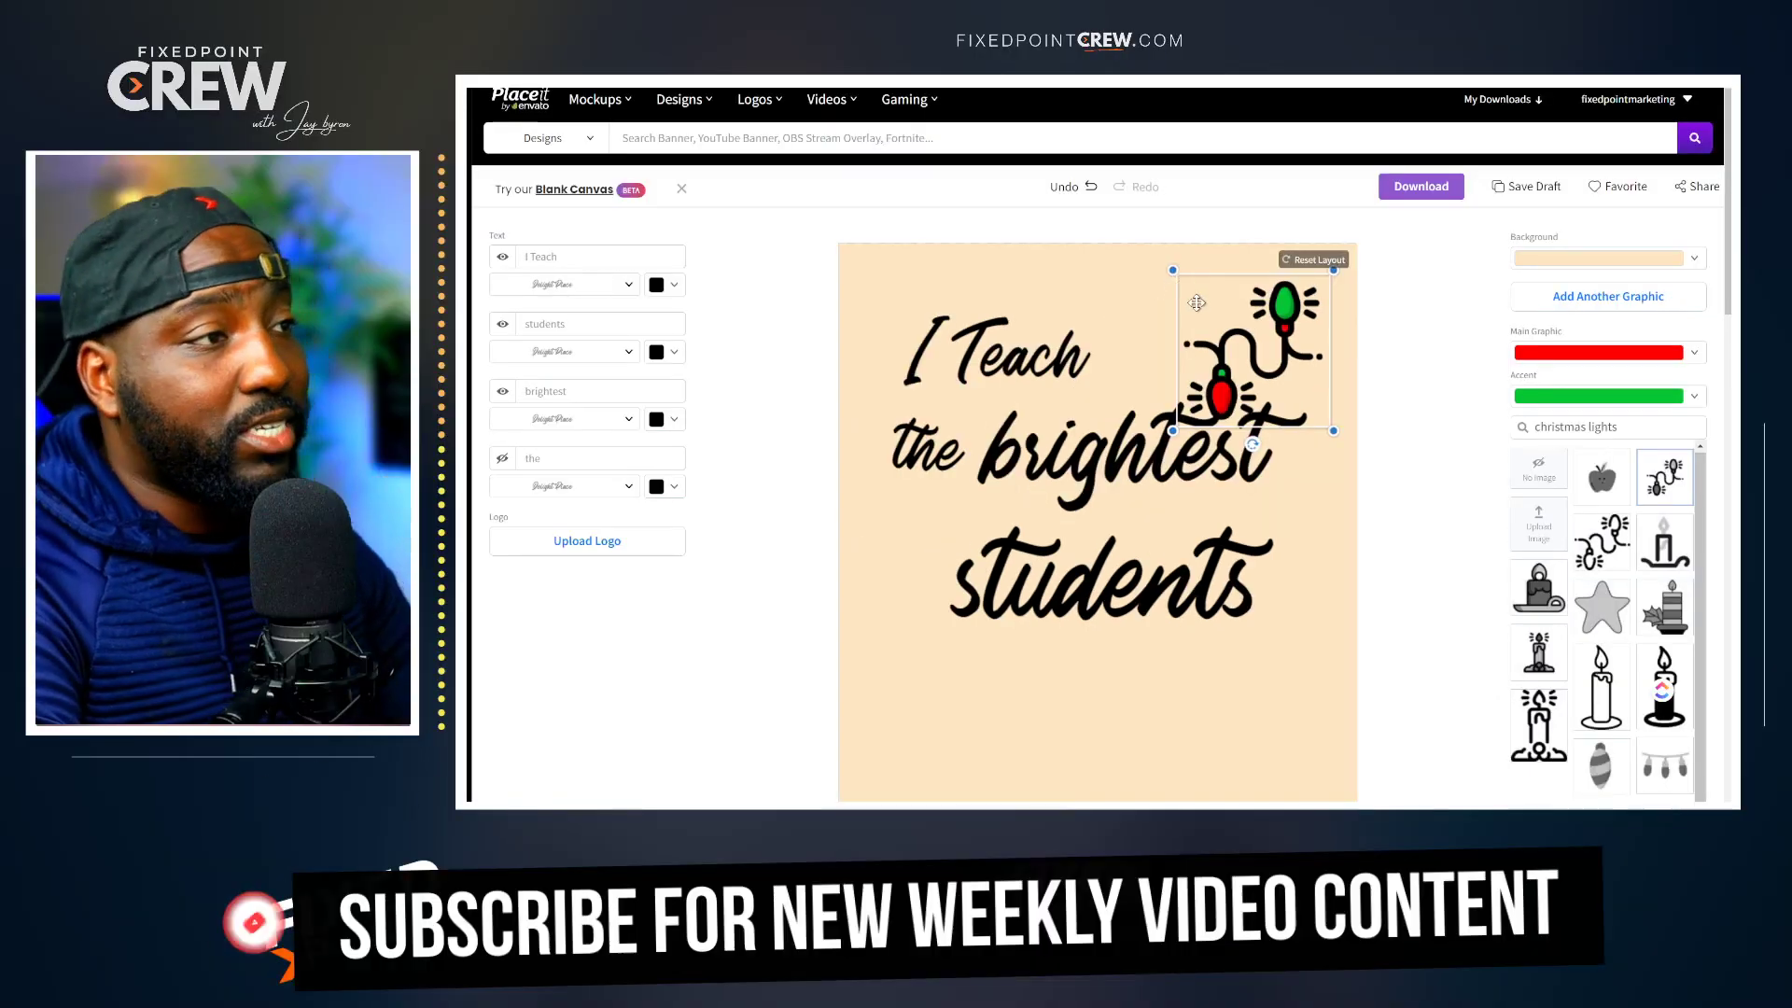
Shrink the Christmas lights and place them at the end of "brightest", and enlarge "students" beneath.
drag(1170, 268, 1322, 490)
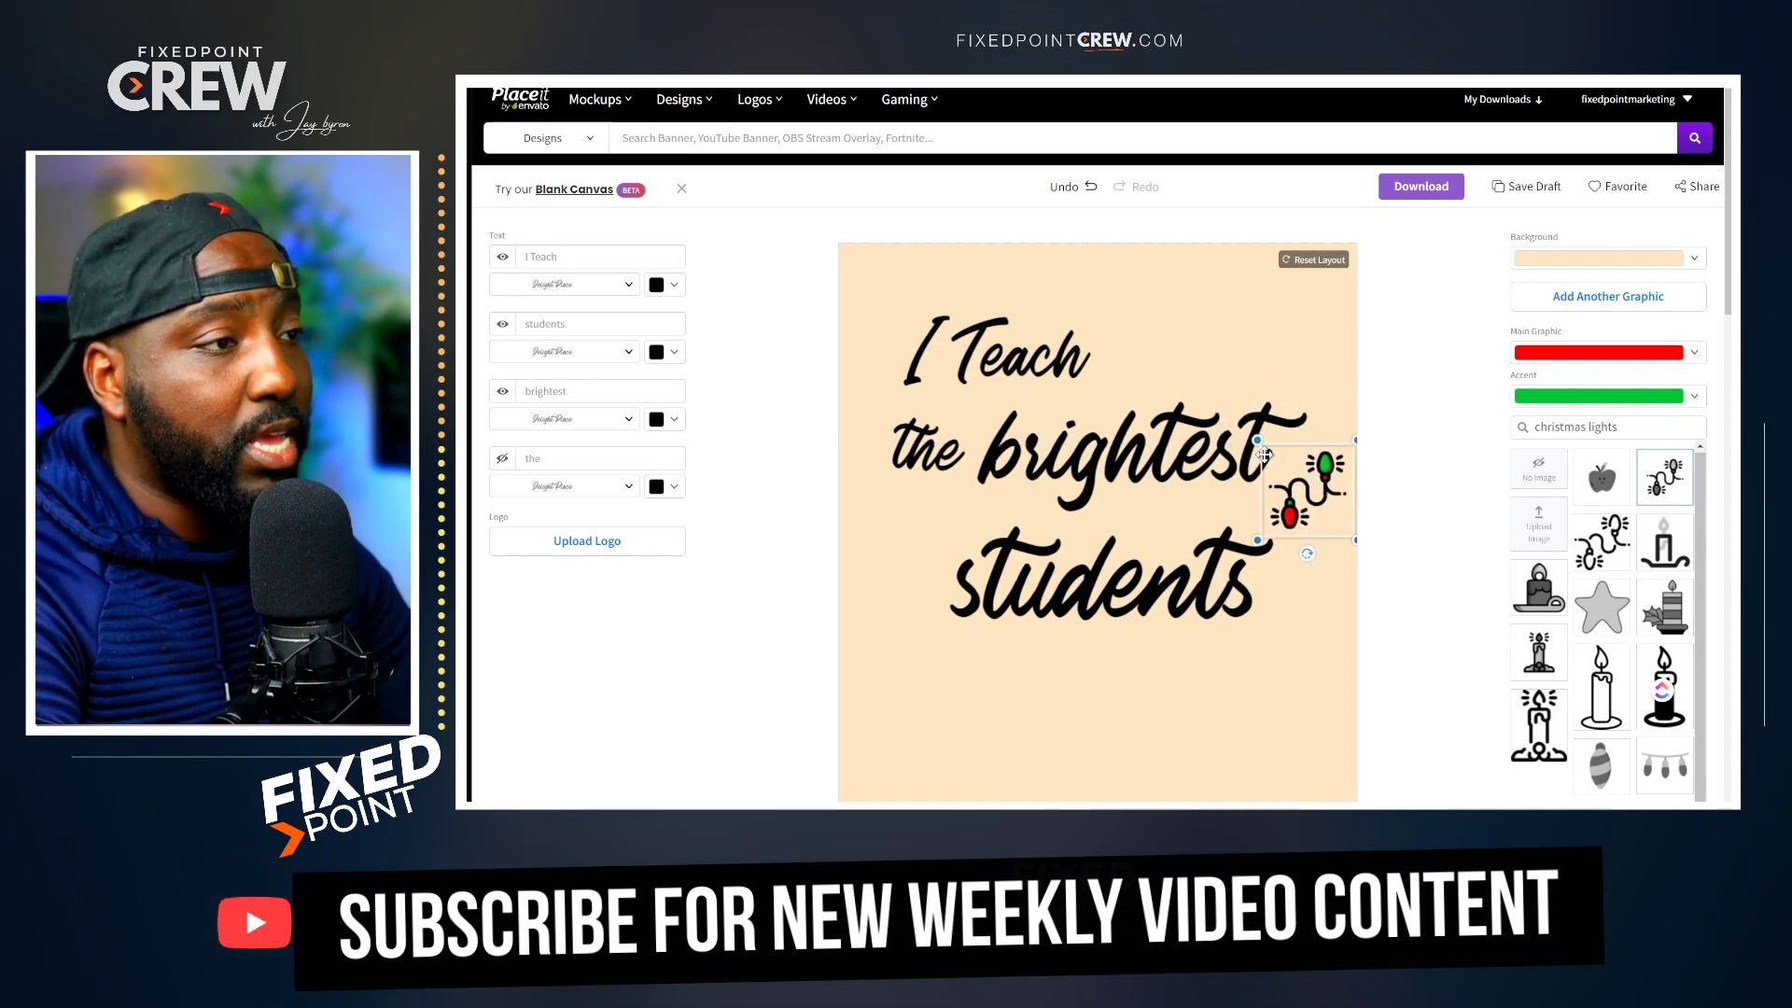
drag(1237, 431, 1244, 439)
drag(1137, 547, 1120, 504)
drag(1320, 509, 1290, 347)
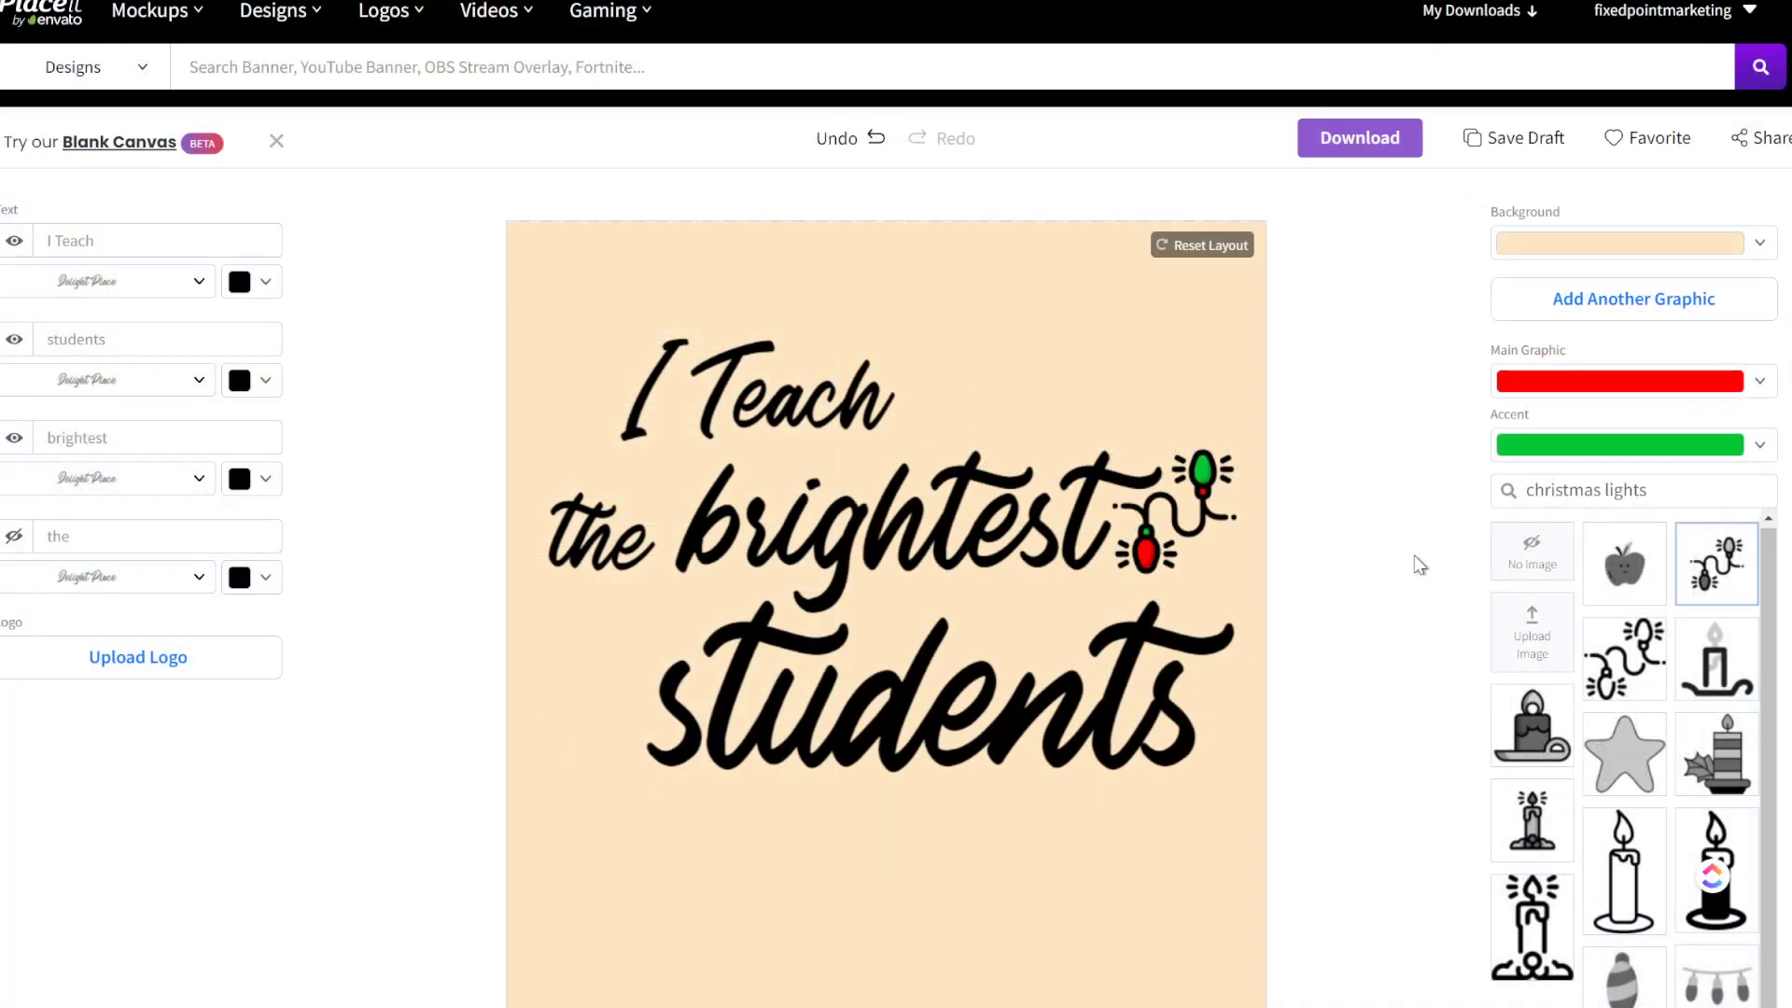
Add a second graphic, choosing the snowflake from a search for "christmas".
click(1637, 318)
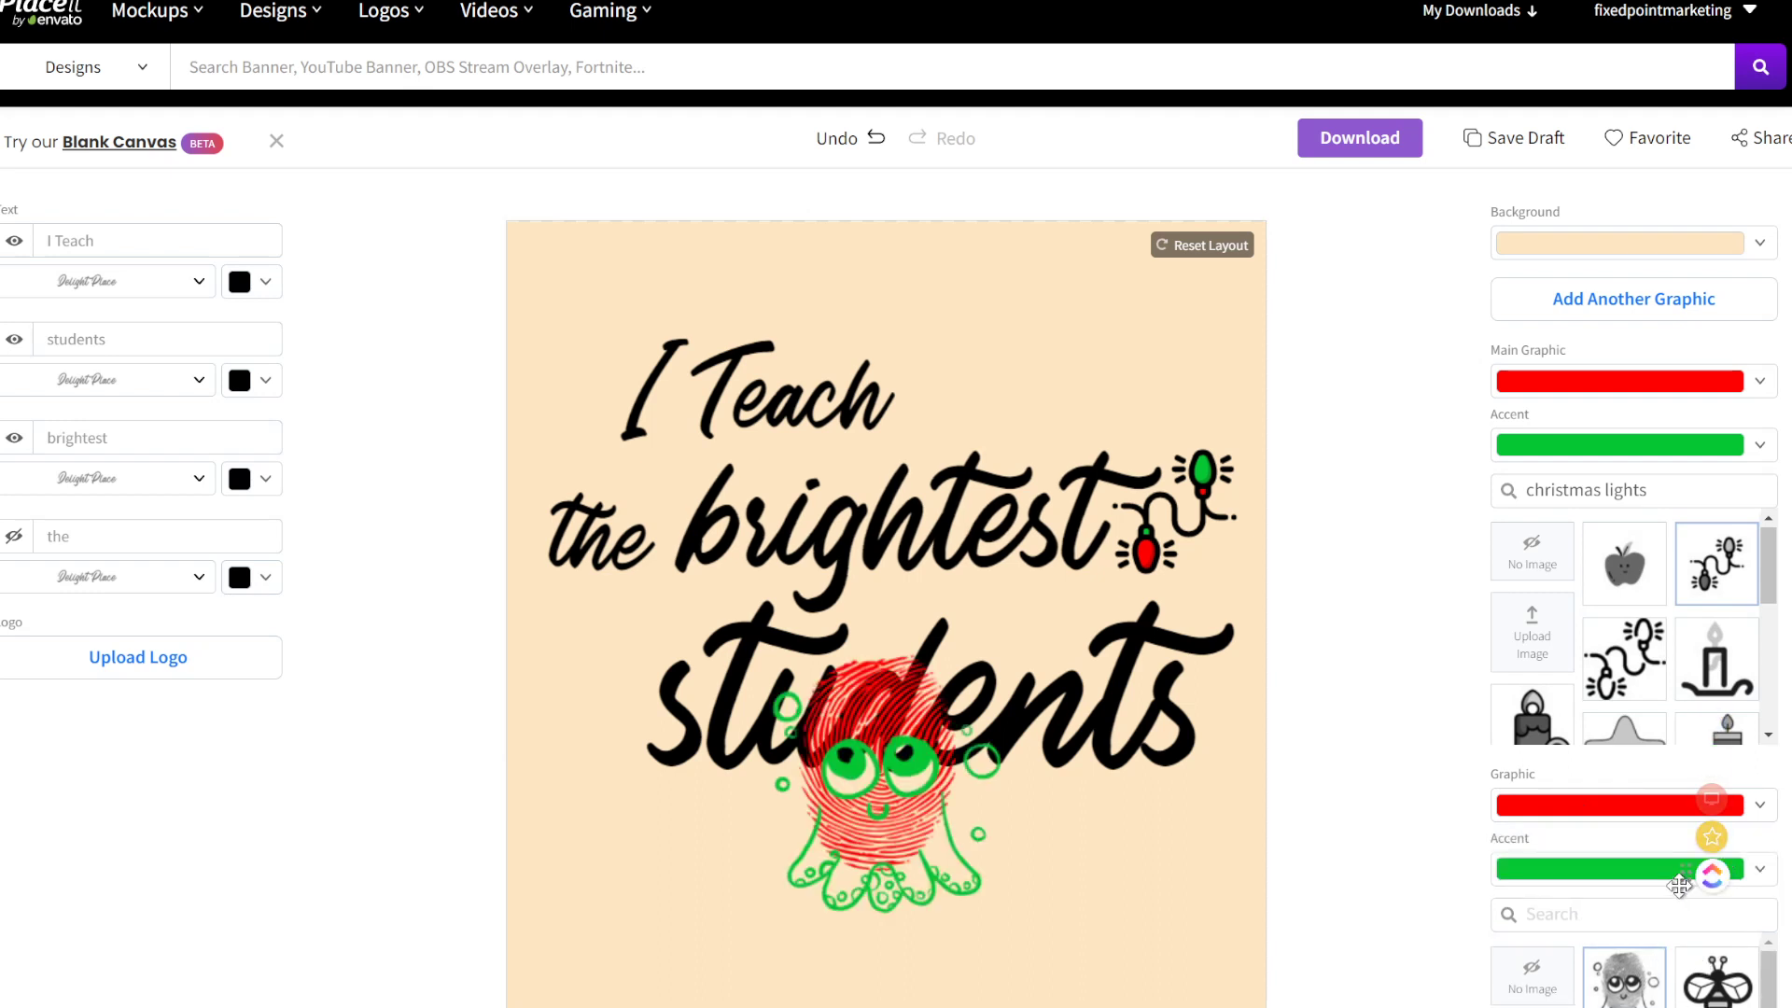
drag(1708, 878, 1677, 283)
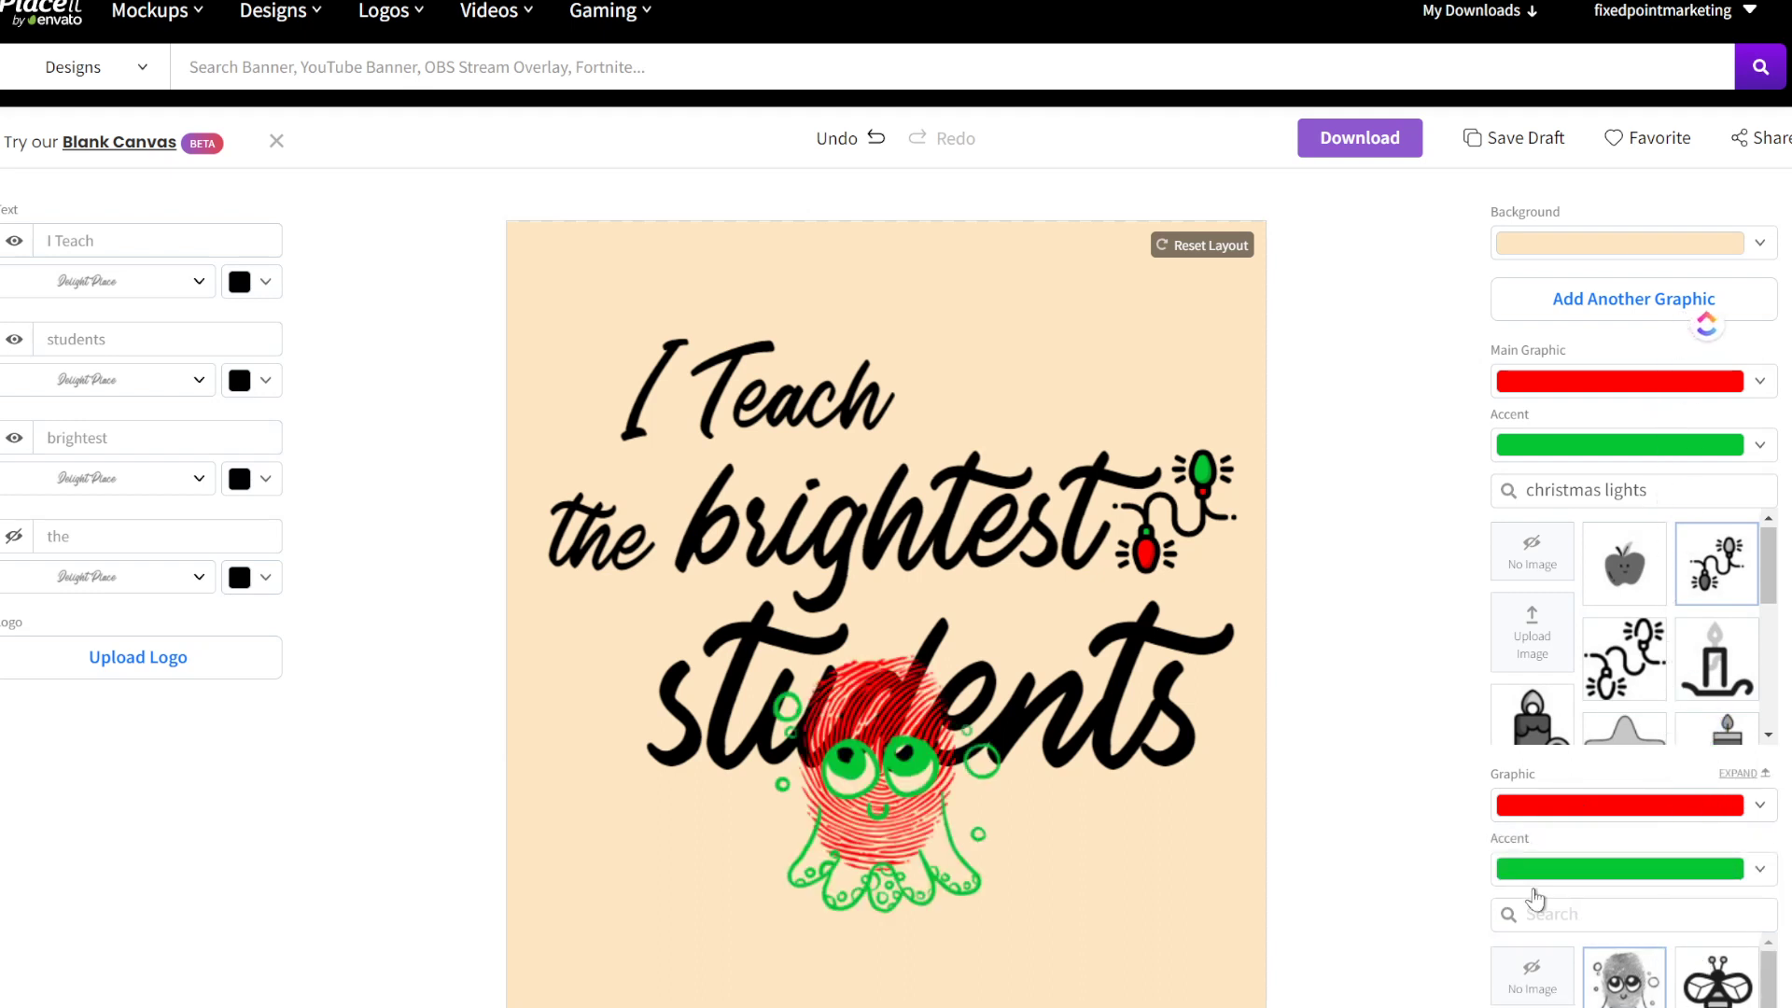
click(1557, 924)
text(christmas)
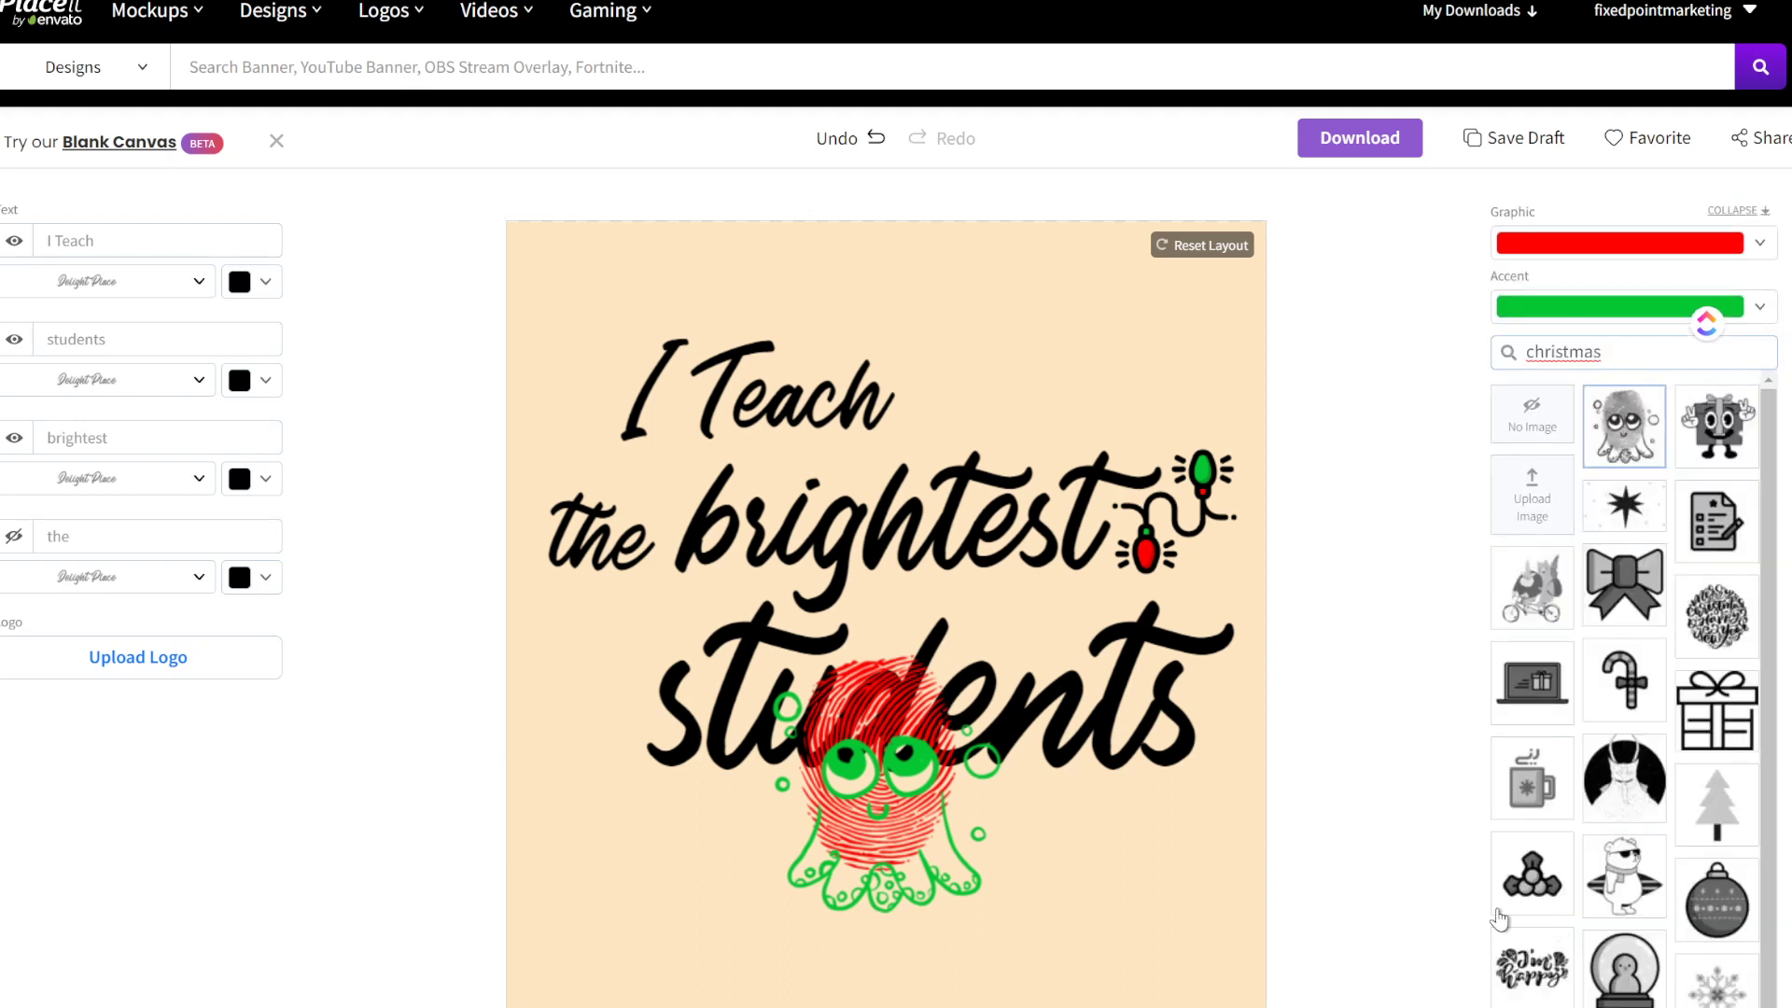
click(1717, 980)
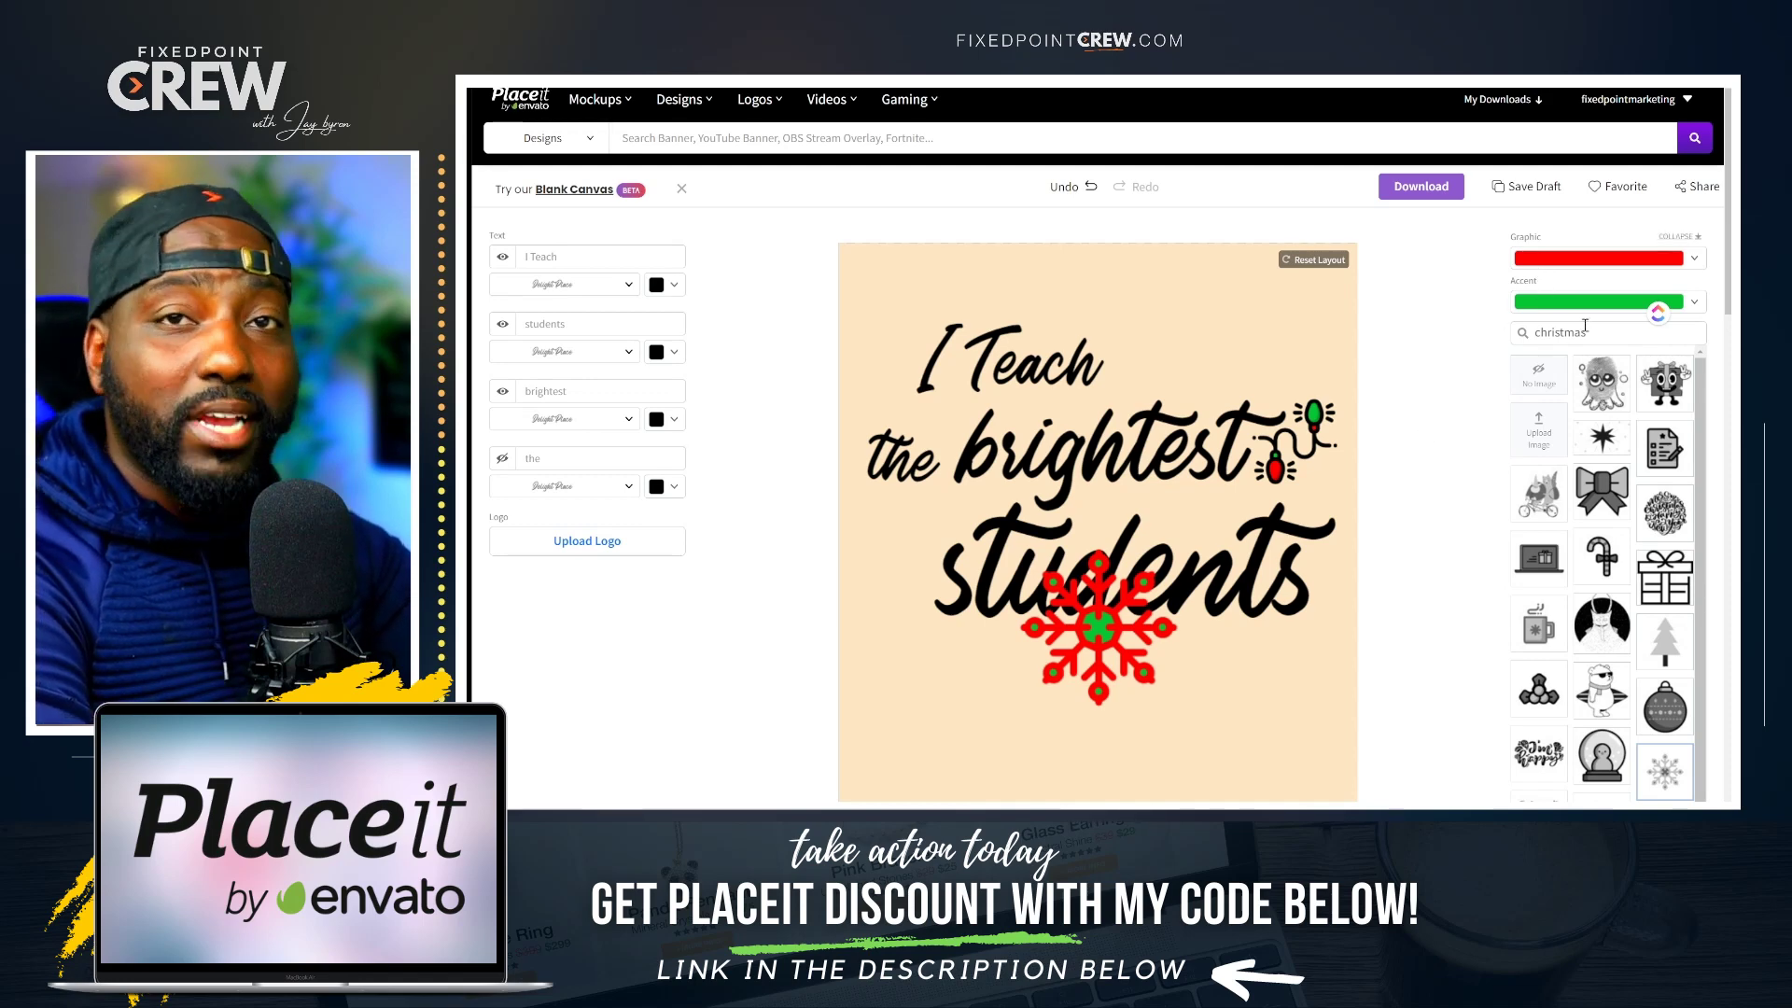
Shrink the snowflake and move it below the beginning of "students".
click(1108, 620)
drag(1009, 537, 1053, 608)
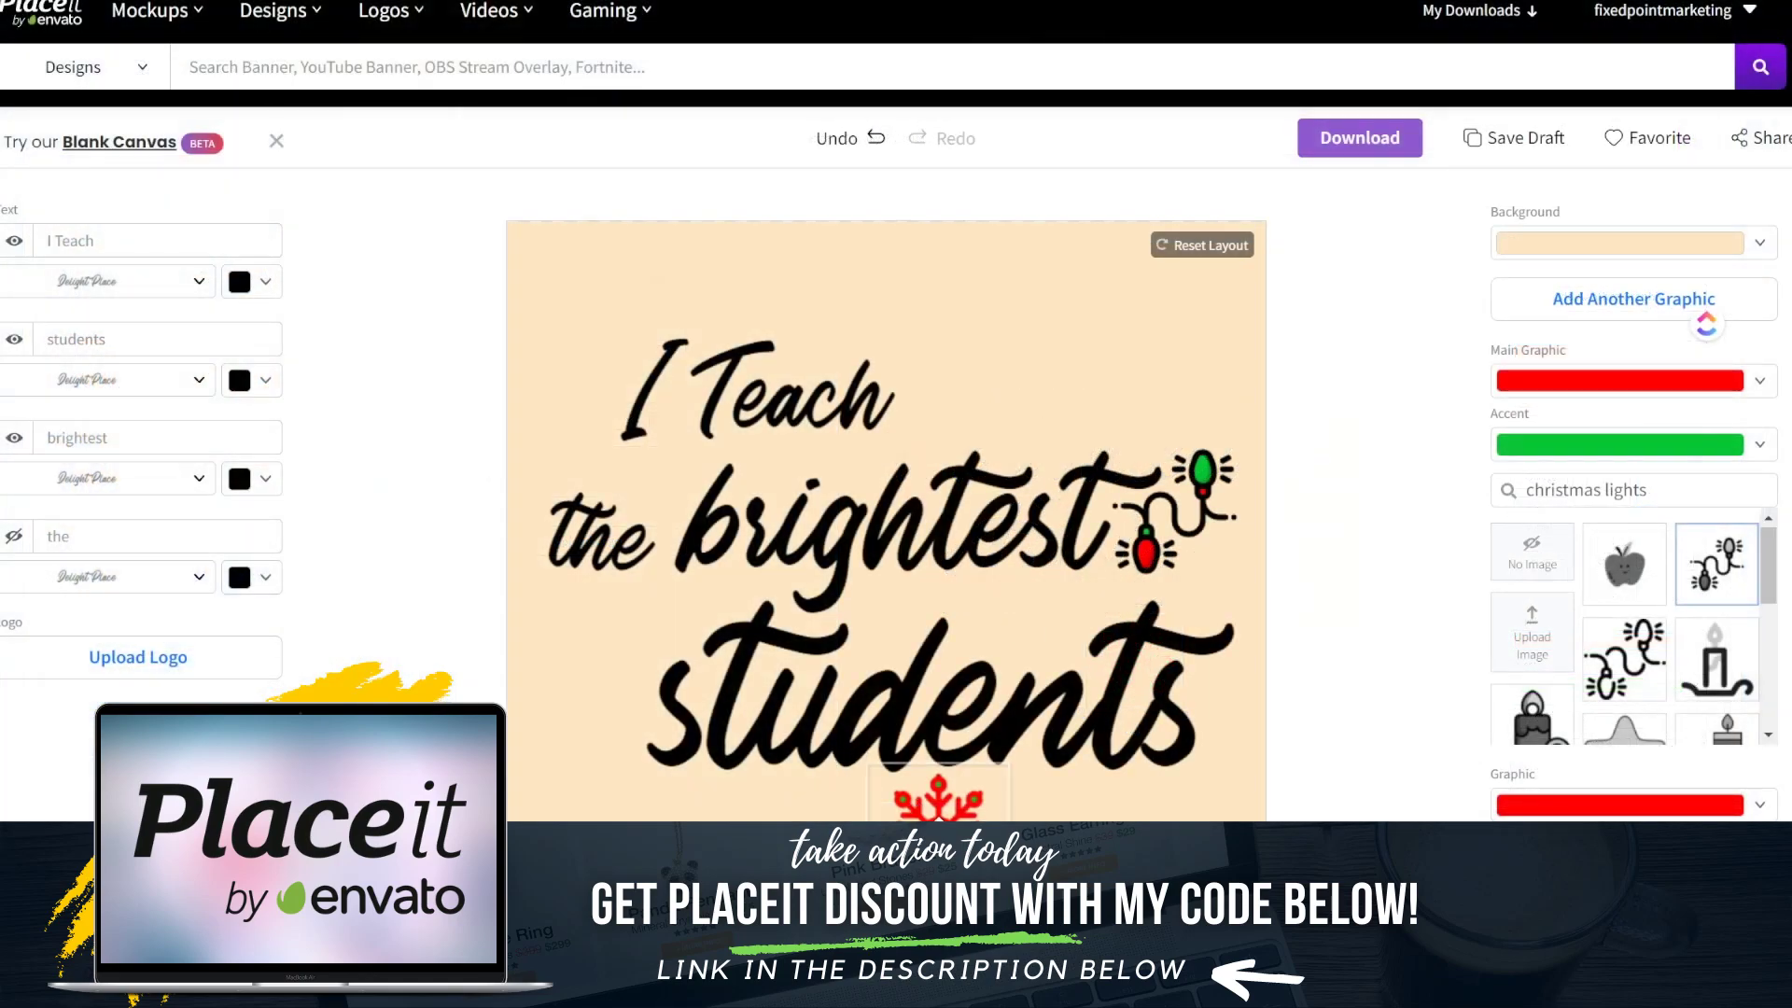
drag(856, 791, 597, 812)
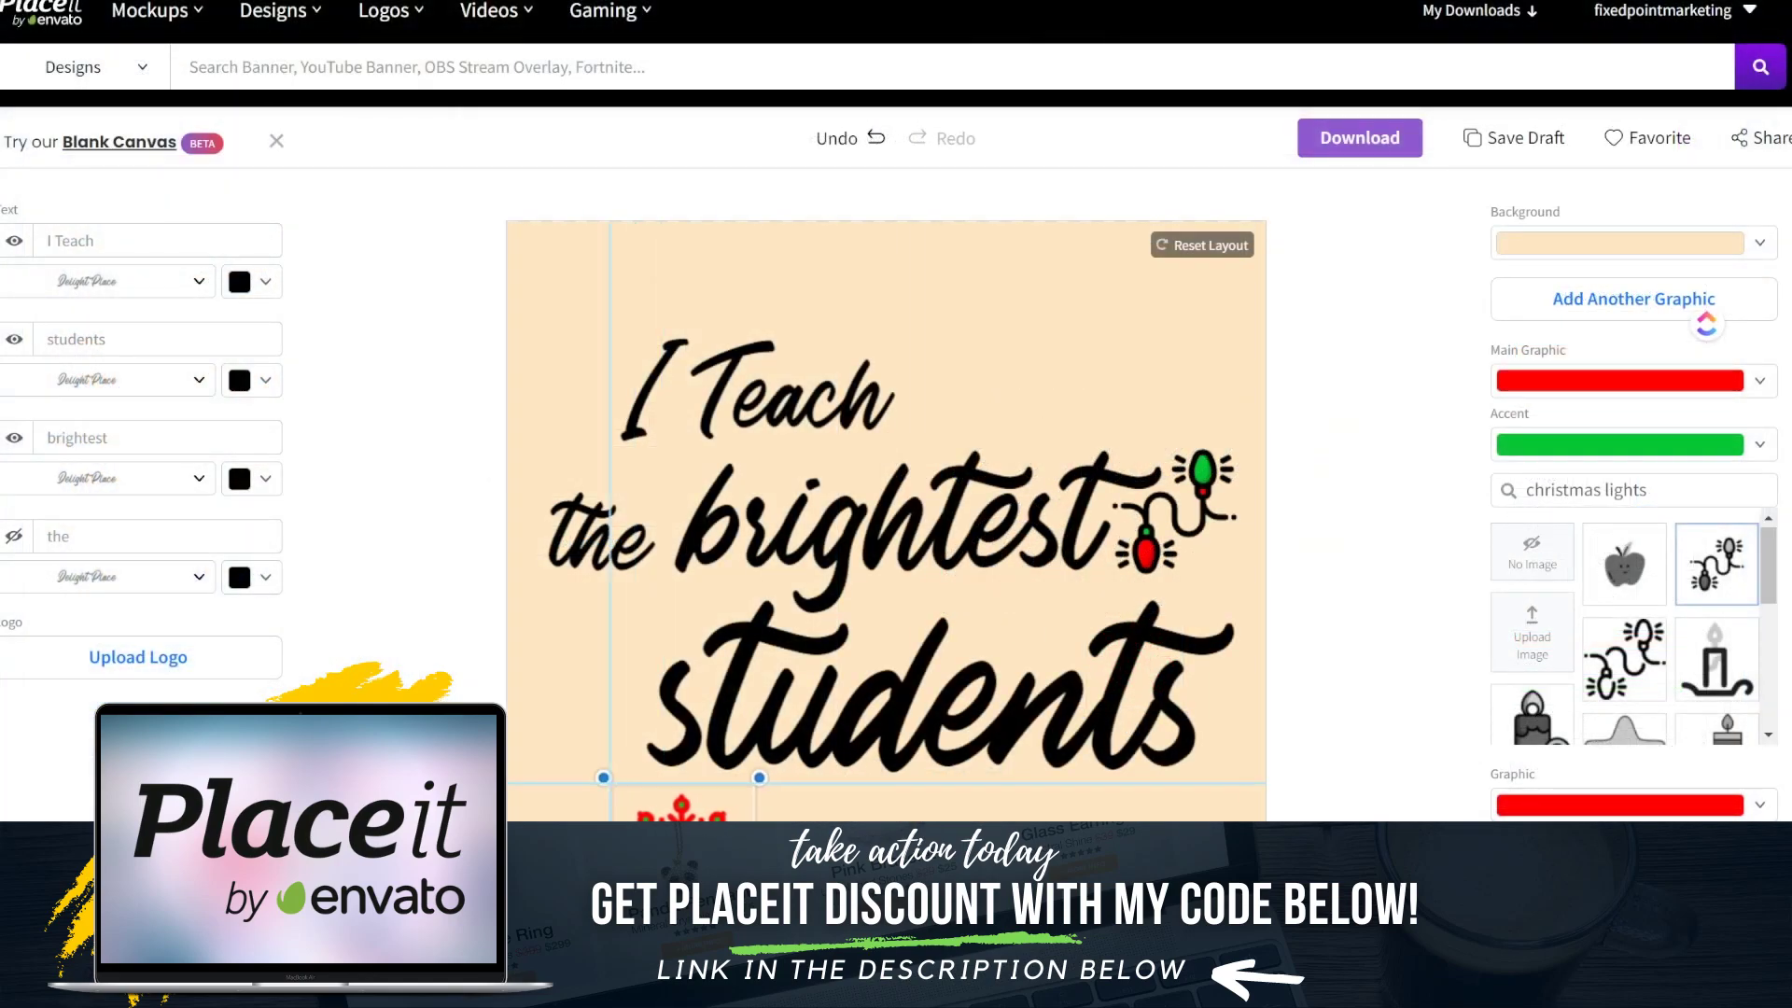
drag(606, 782, 631, 842)
drag(707, 924, 719, 962)
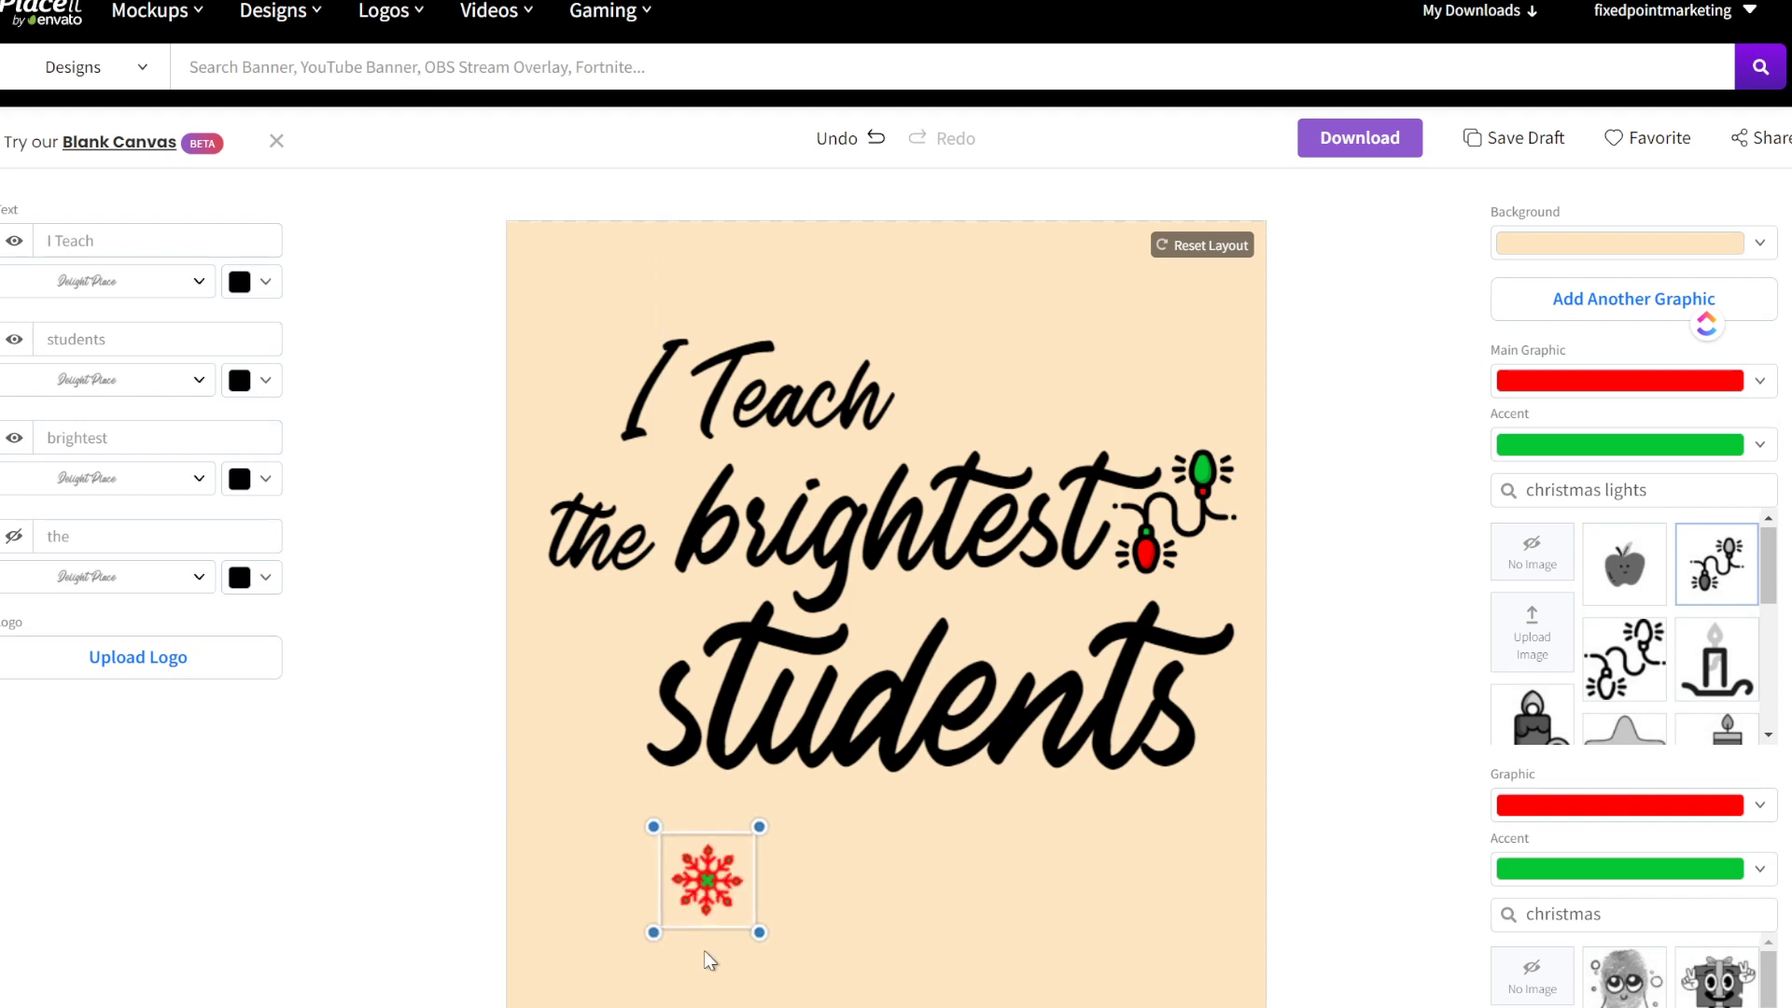
Move the snowflake directly in front of "students" and enlarge it slightly.
click(714, 922)
click(720, 902)
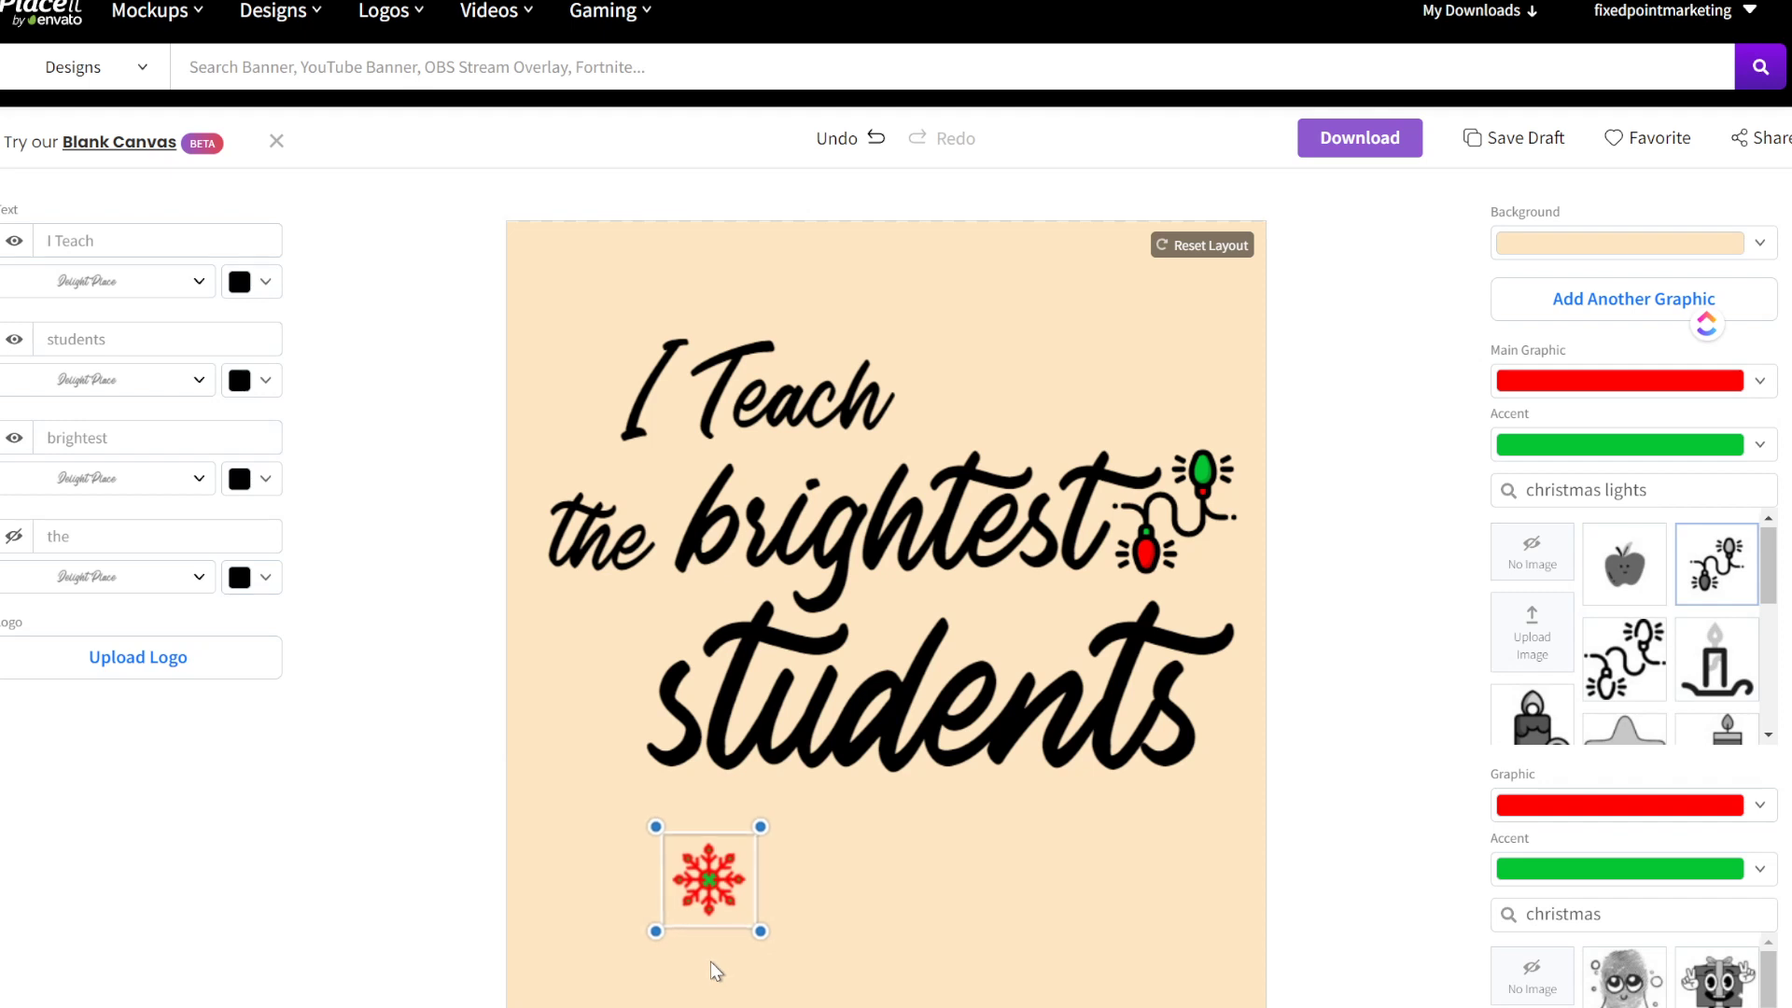
drag(700, 881, 561, 700)
drag(625, 751, 648, 787)
drag(598, 733, 597, 719)
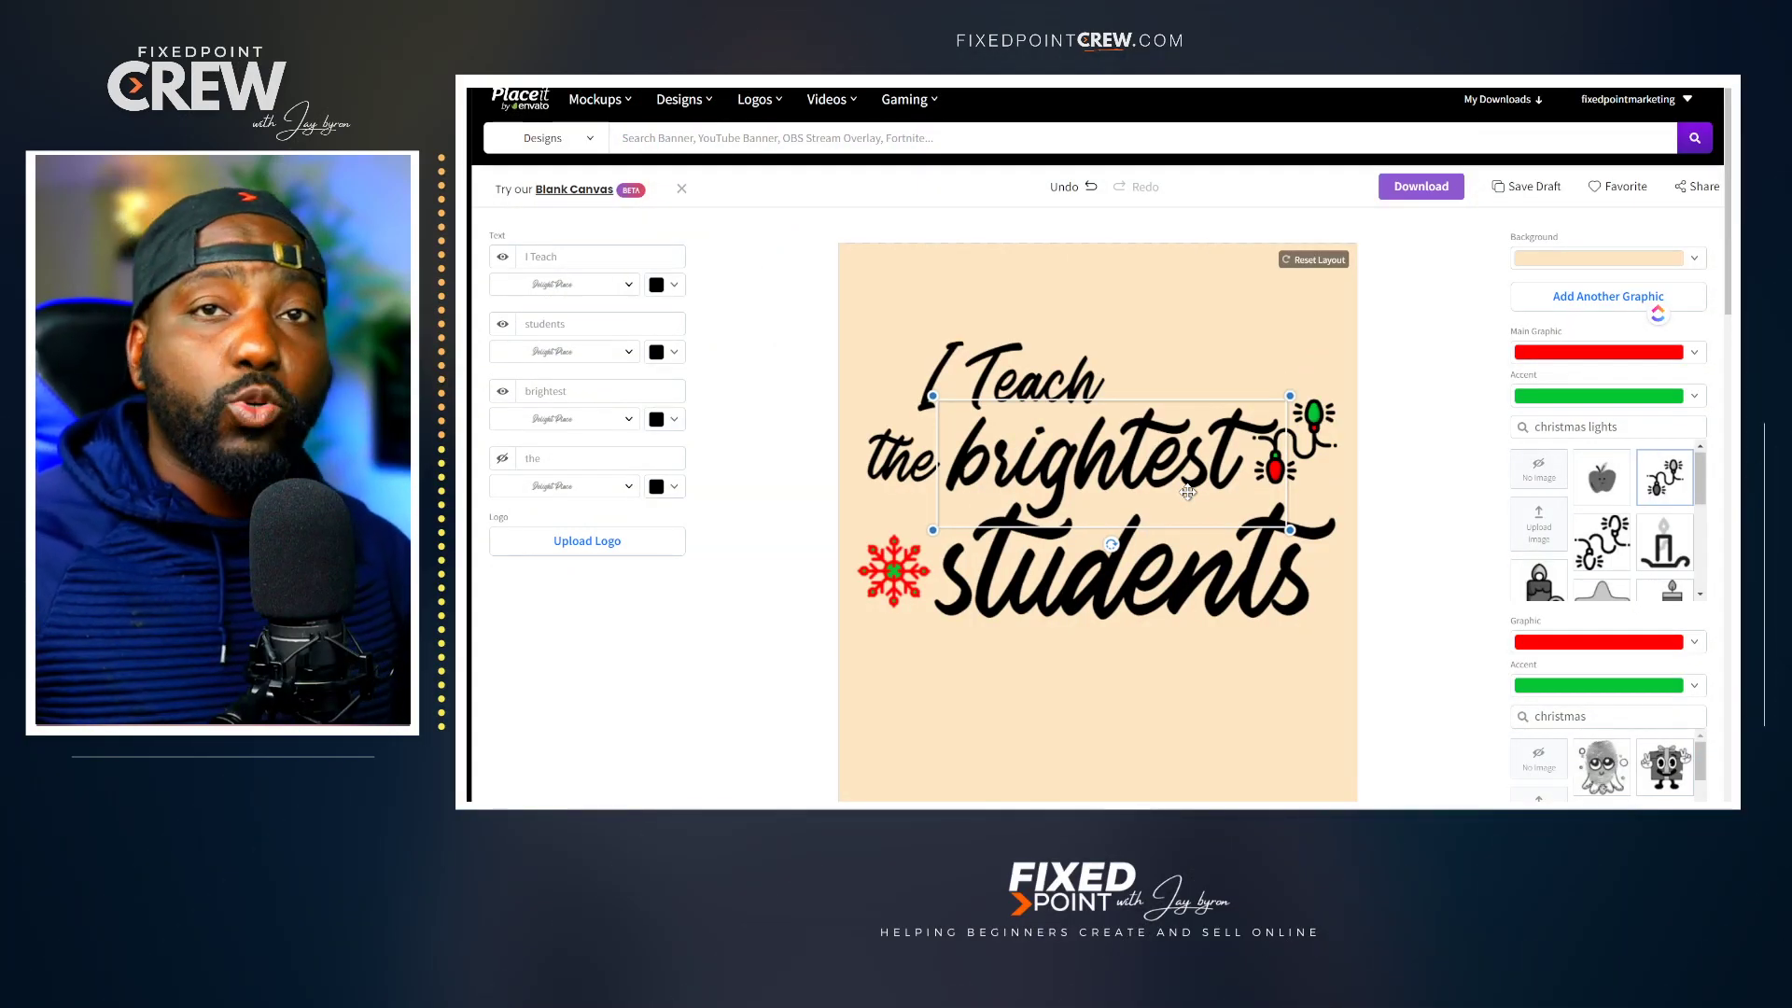
Try a transparent design background, and set the background color to white.
click(1143, 332)
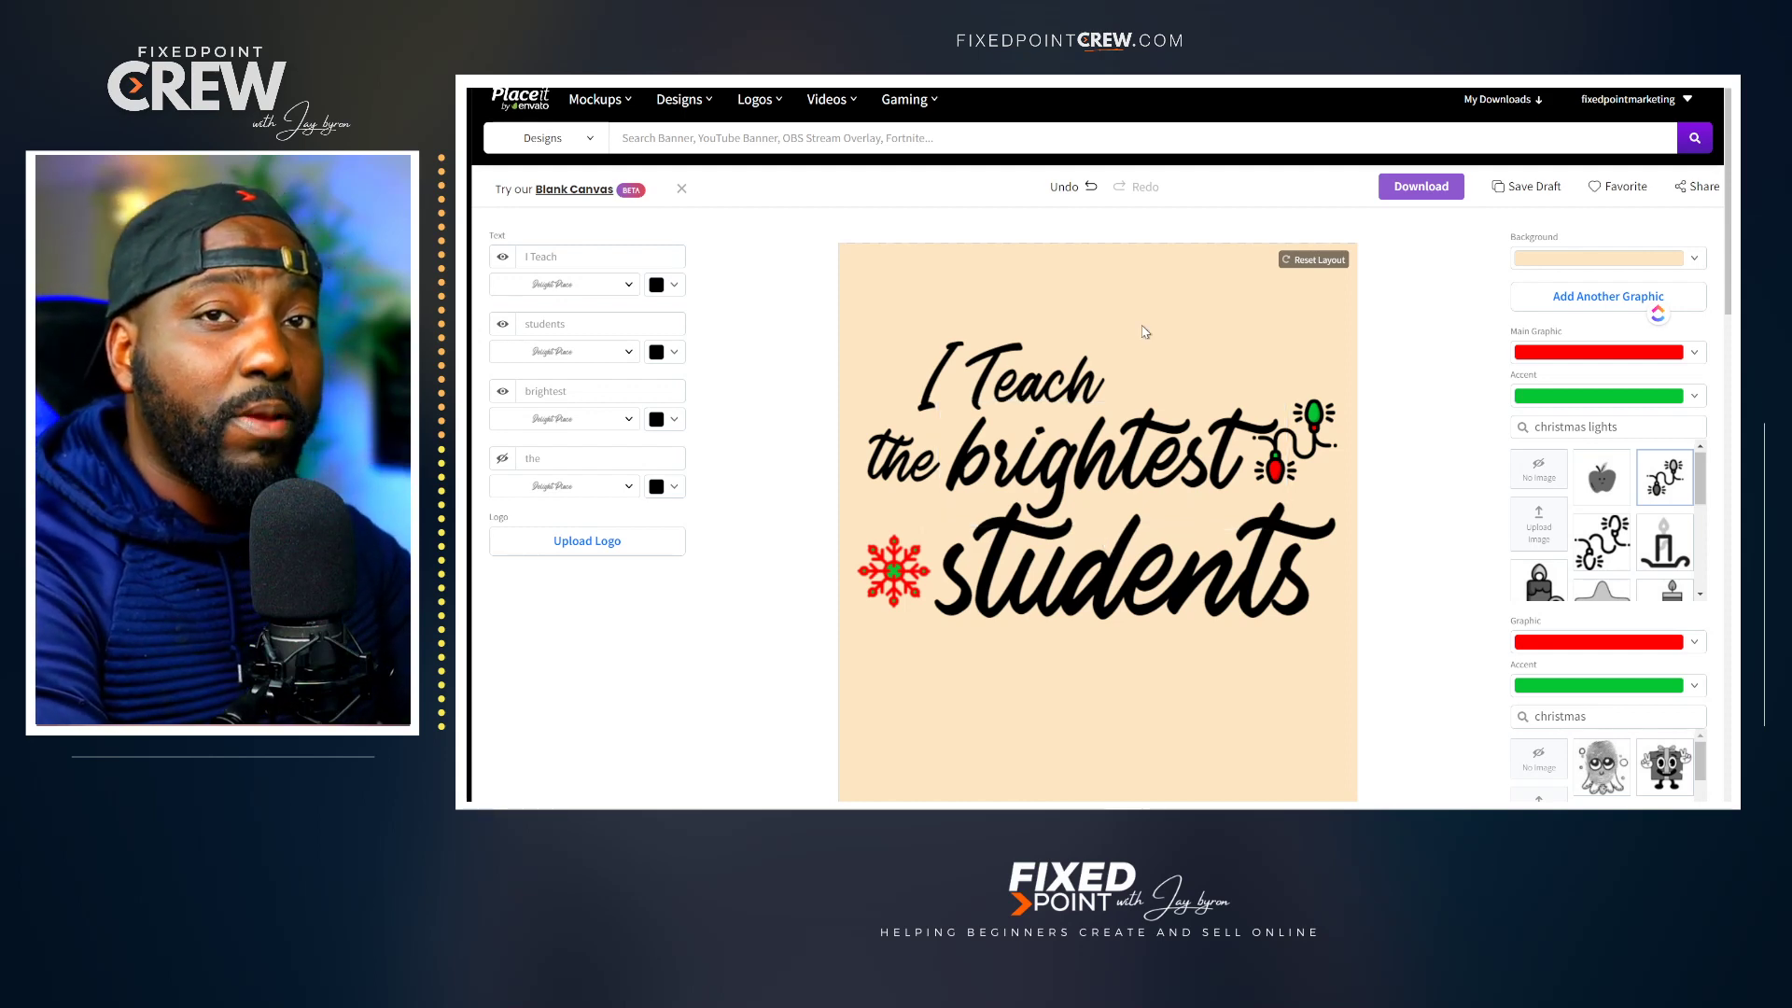
click(1695, 261)
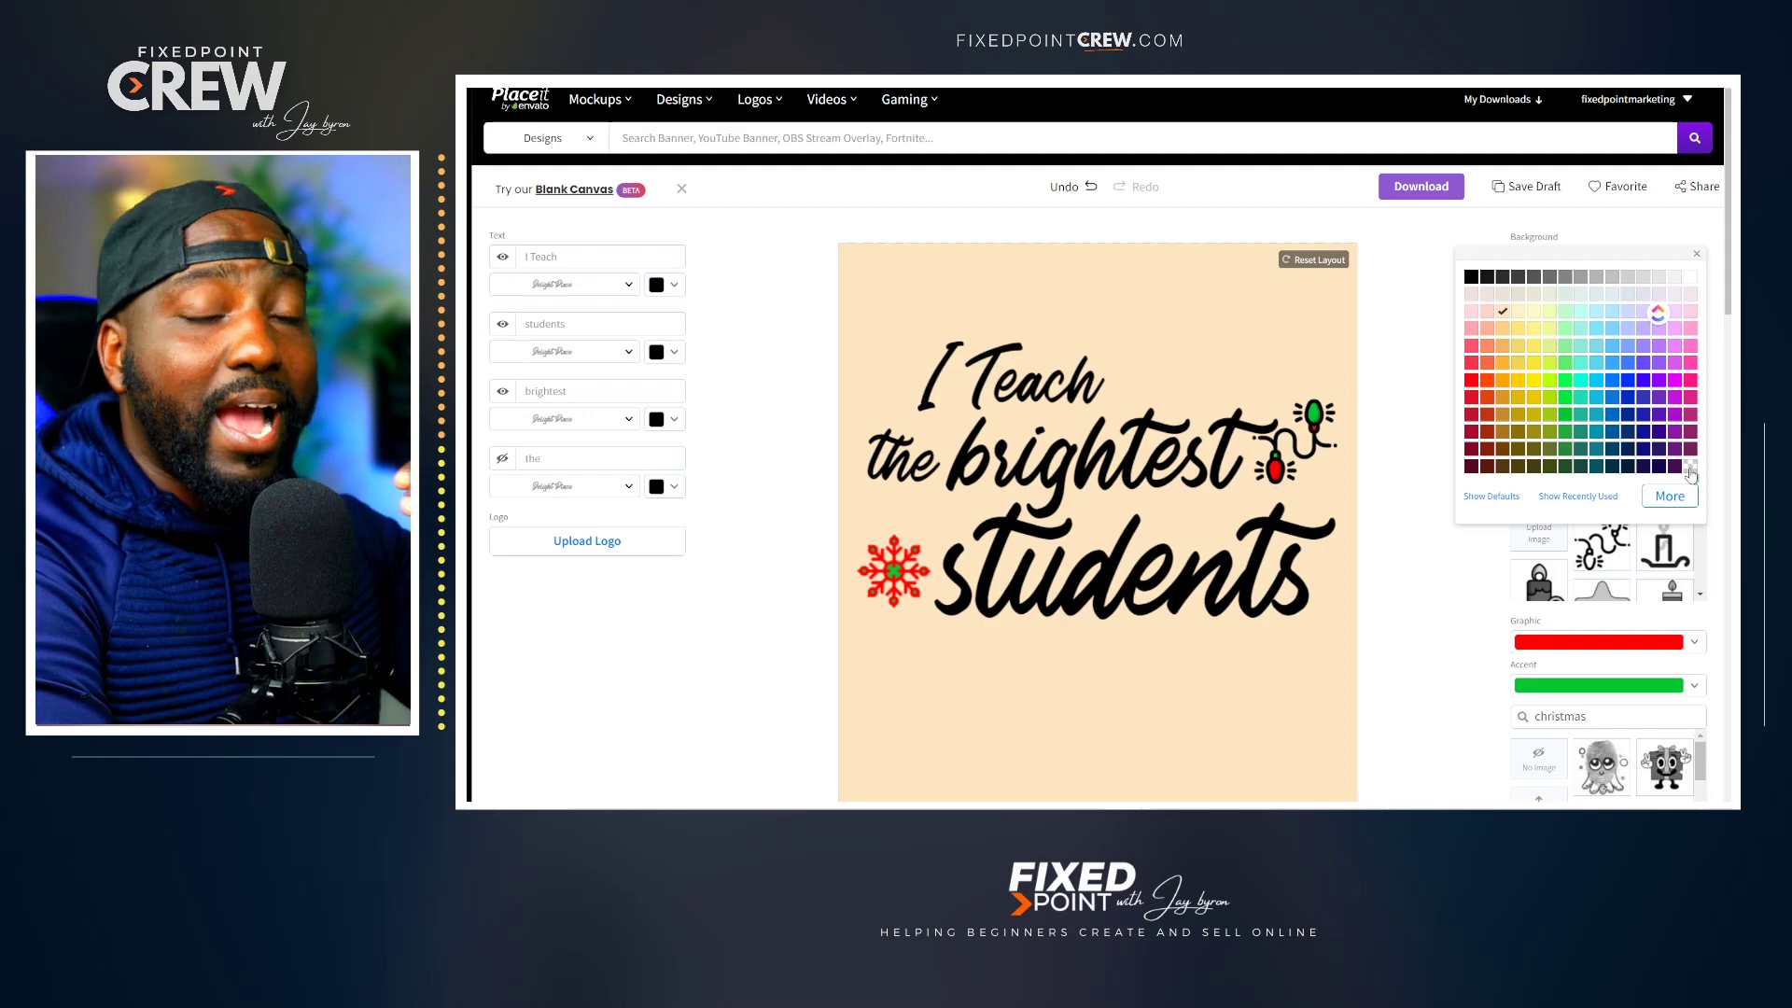
click(1422, 258)
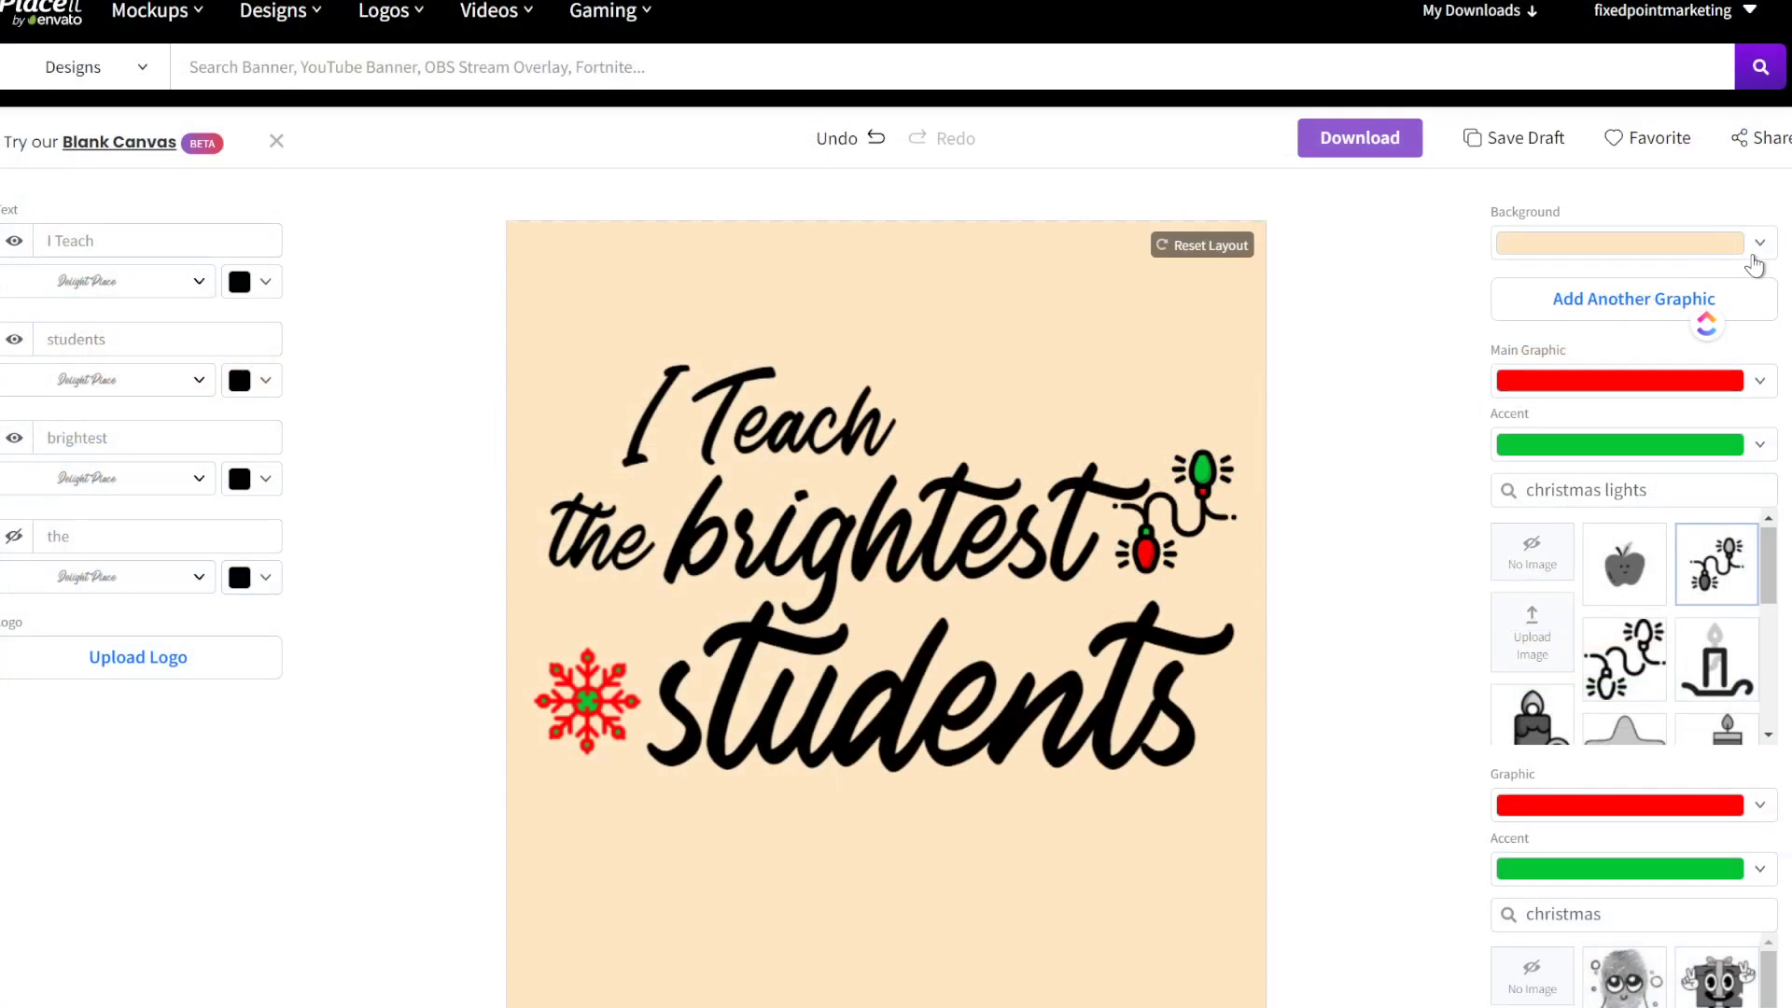
click(1757, 250)
click(1755, 550)
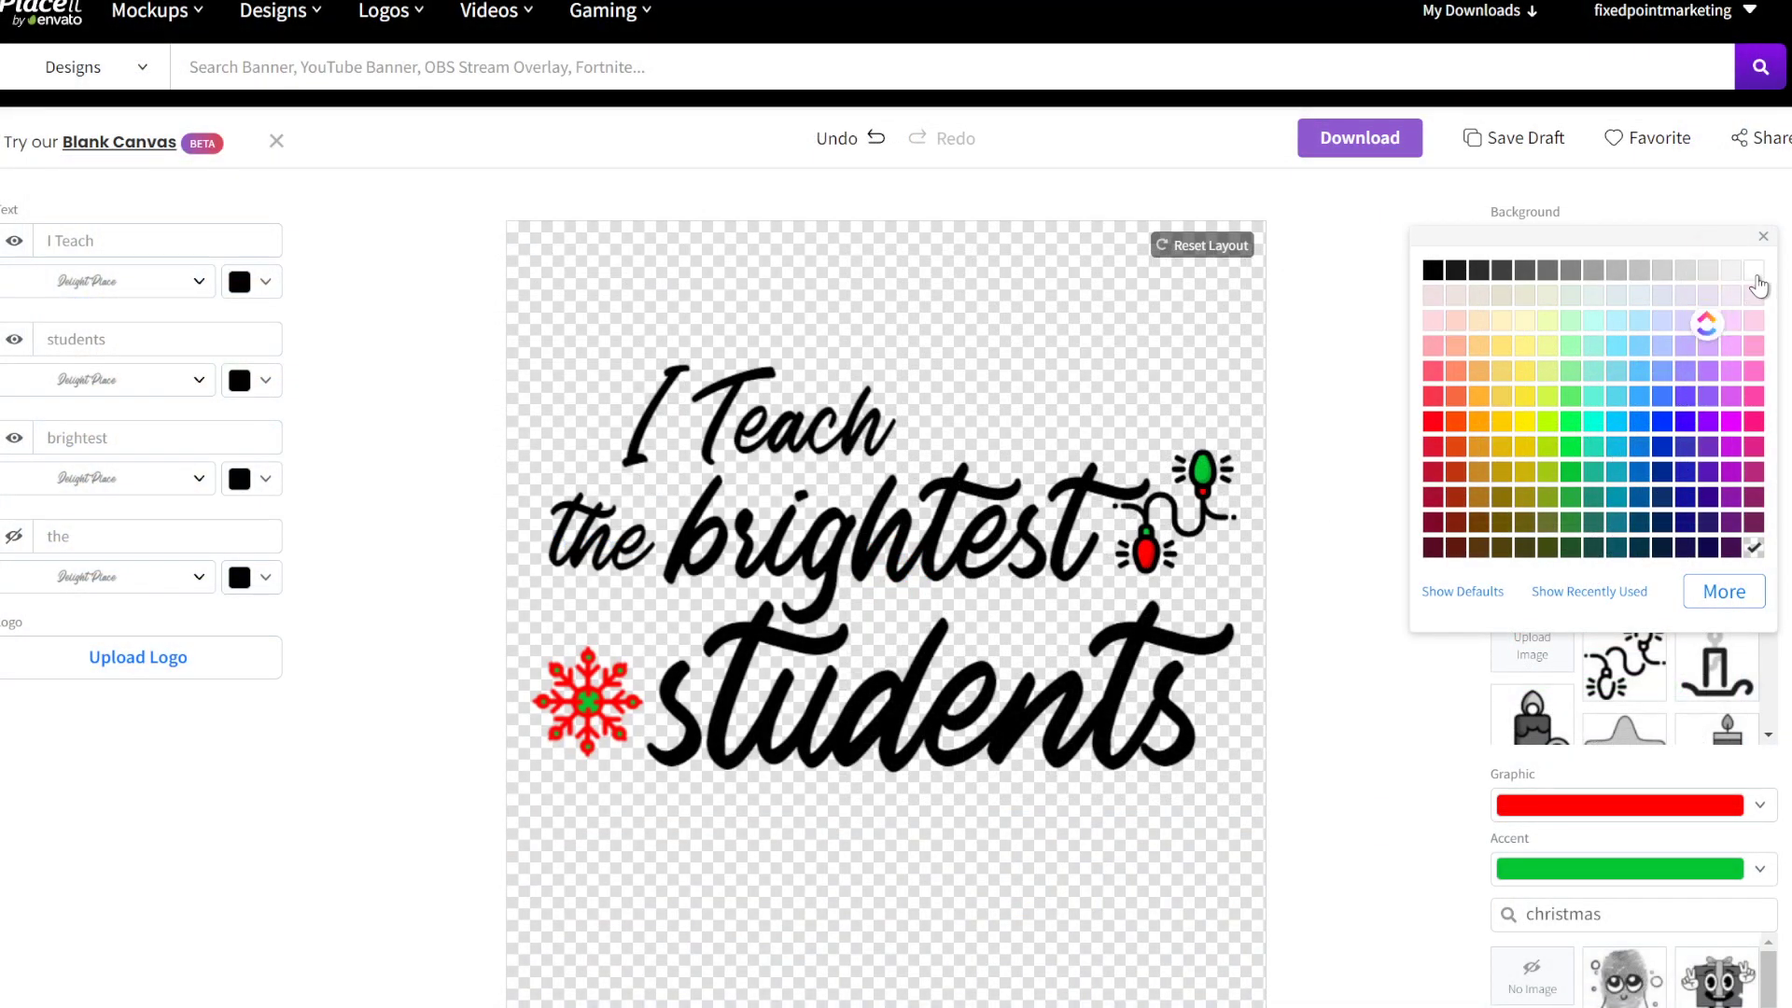
click(1755, 273)
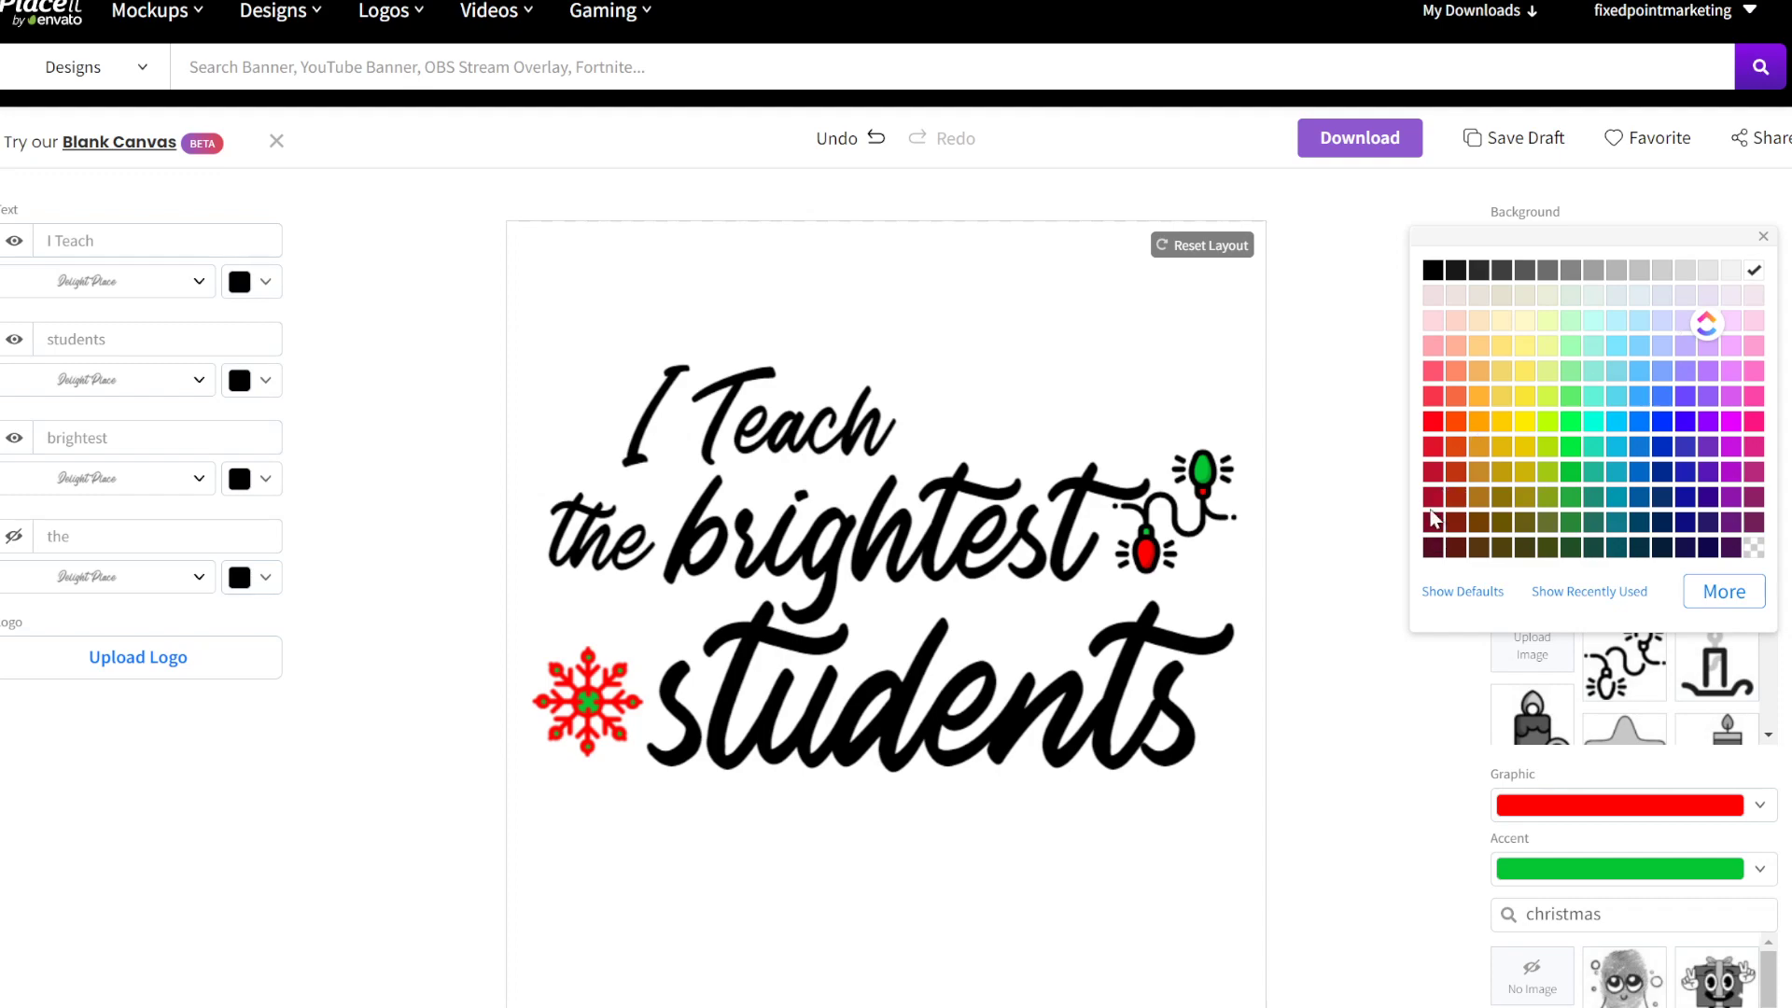
Try dark red and light peach background colors behind the design, and return the background to white.
click(1435, 497)
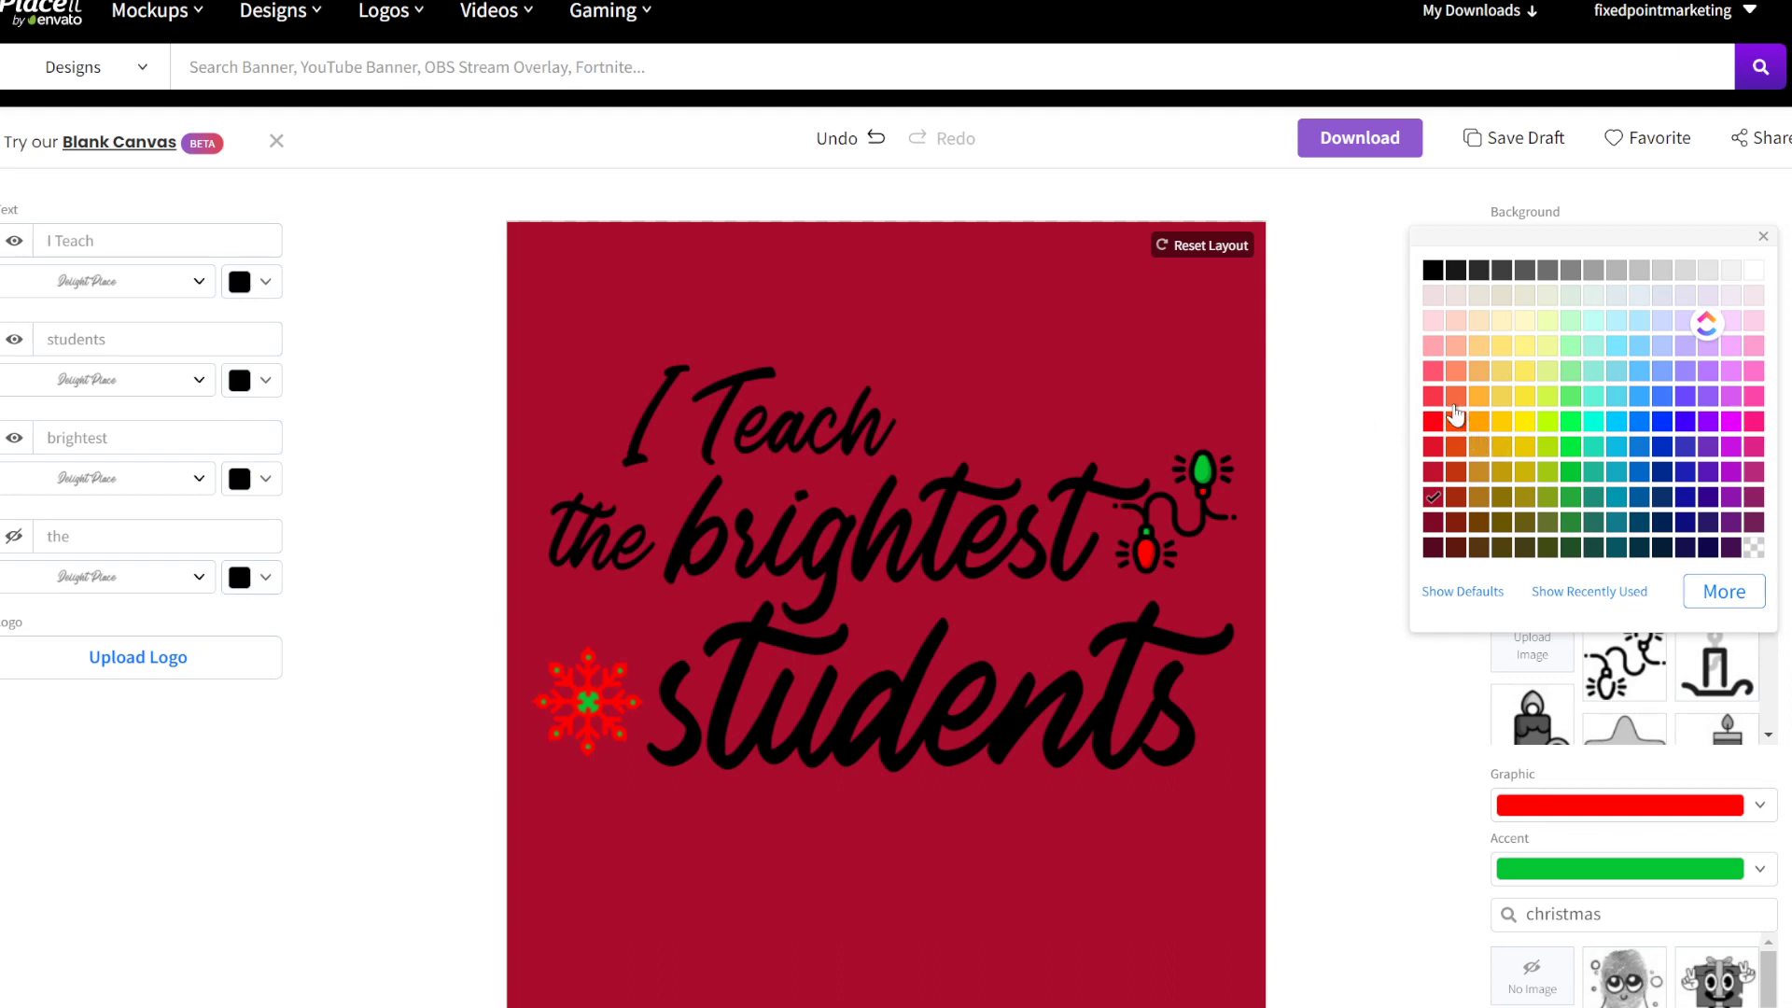
click(1457, 348)
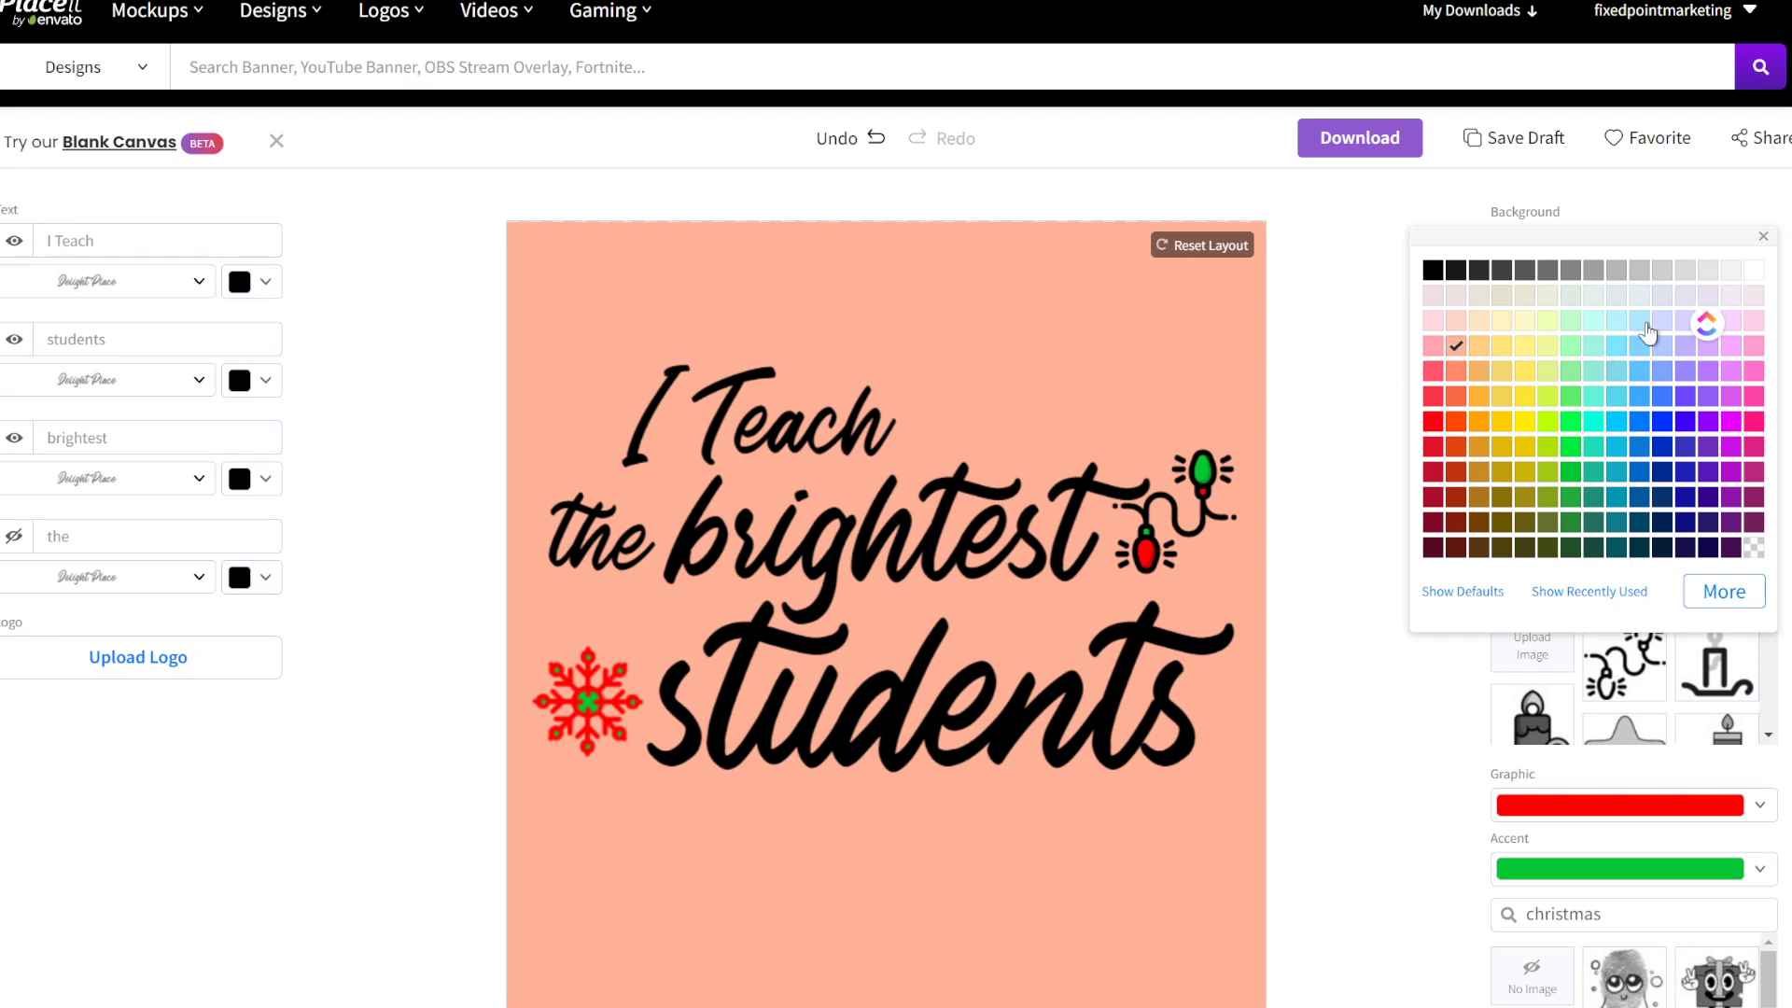
click(1750, 274)
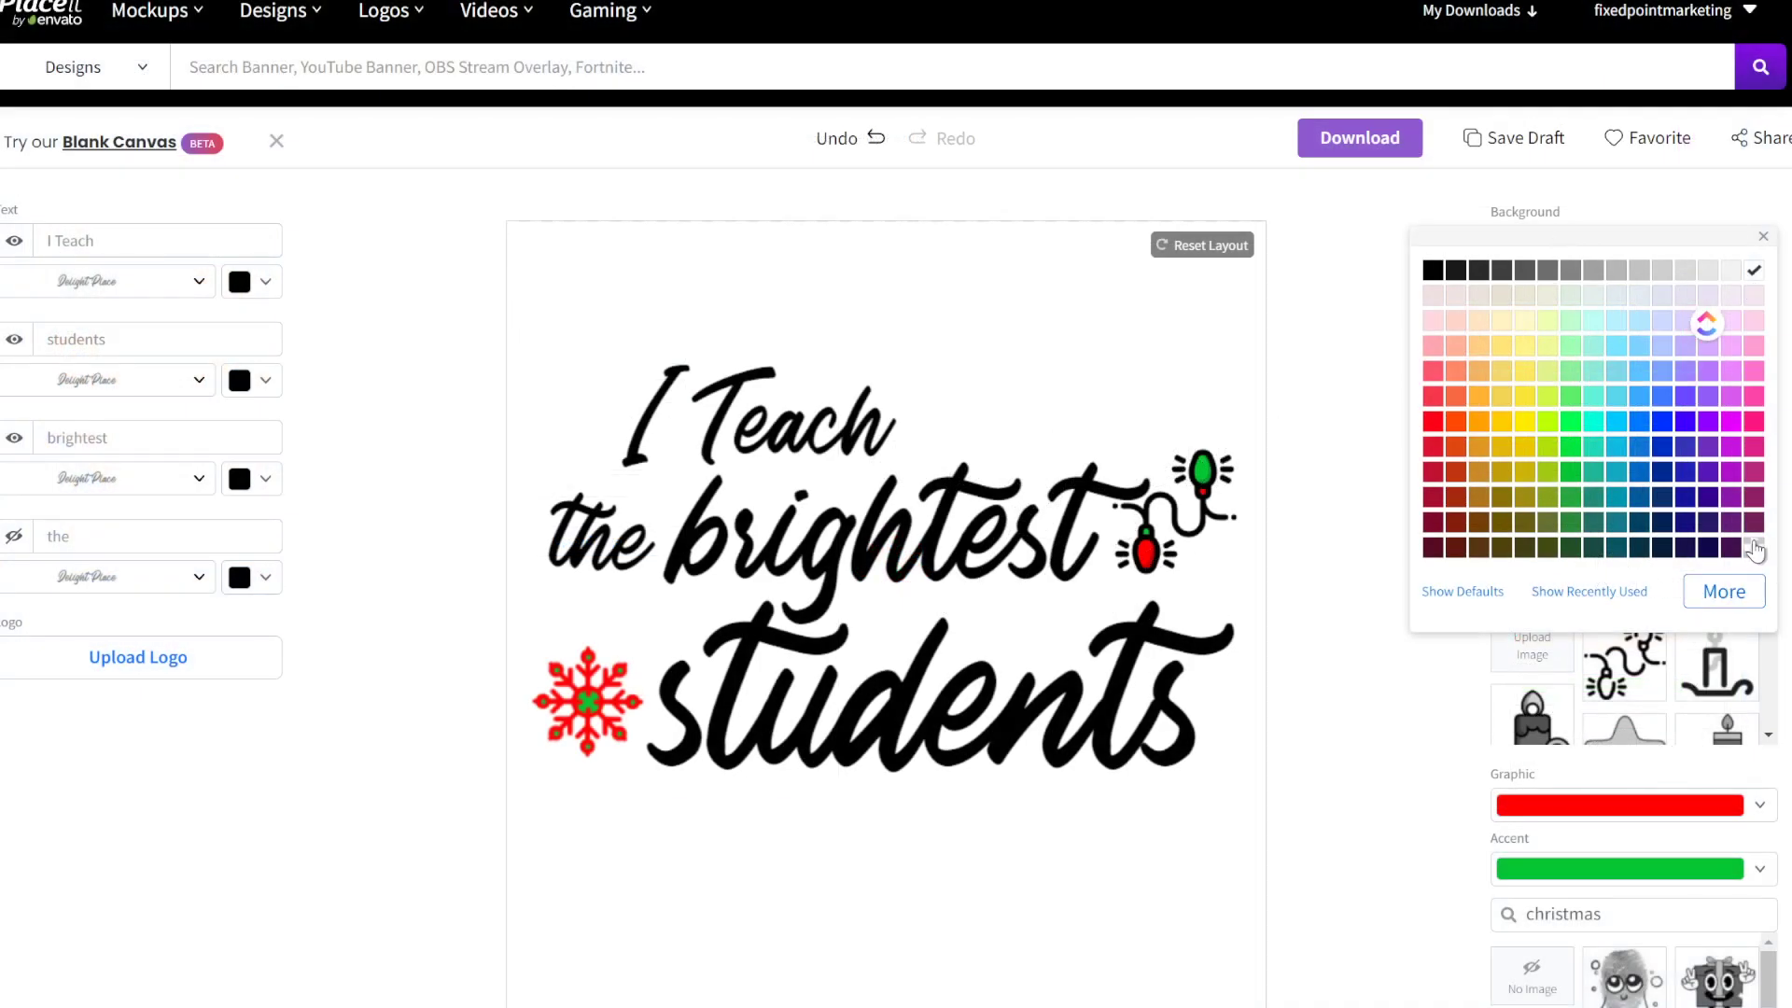
Make the design background transparent and download the black-text version.
click(1754, 549)
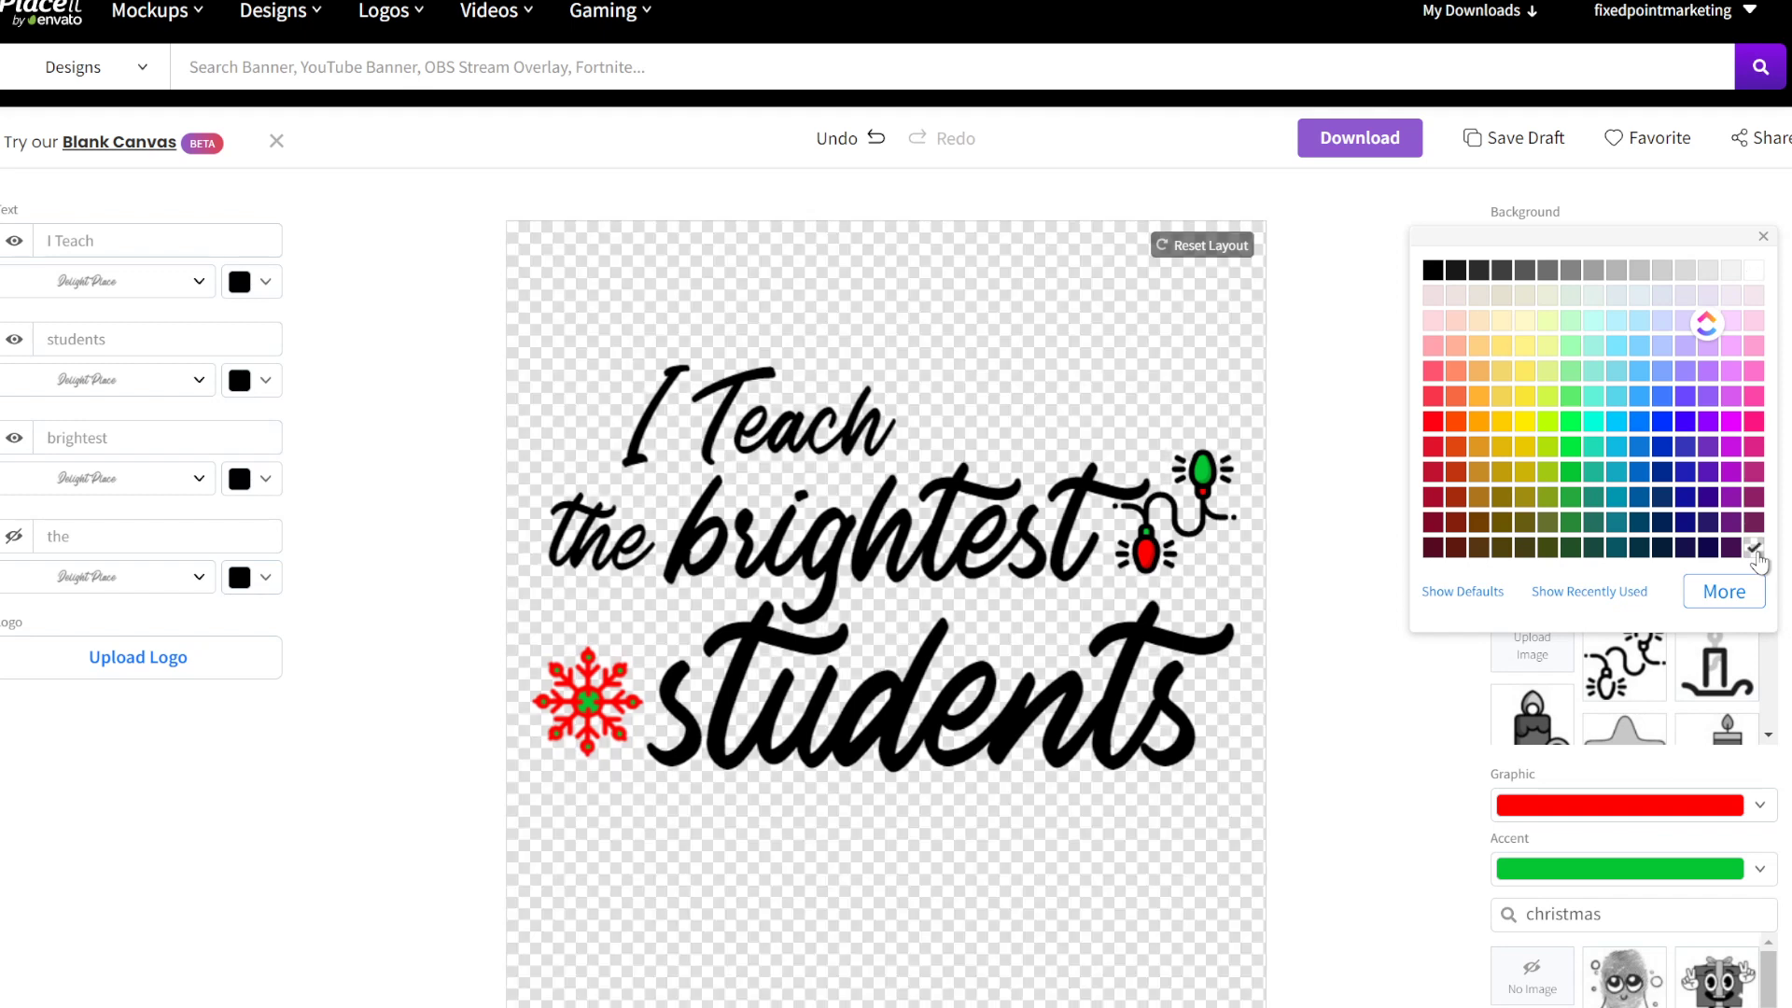
click(1358, 156)
click(1358, 156)
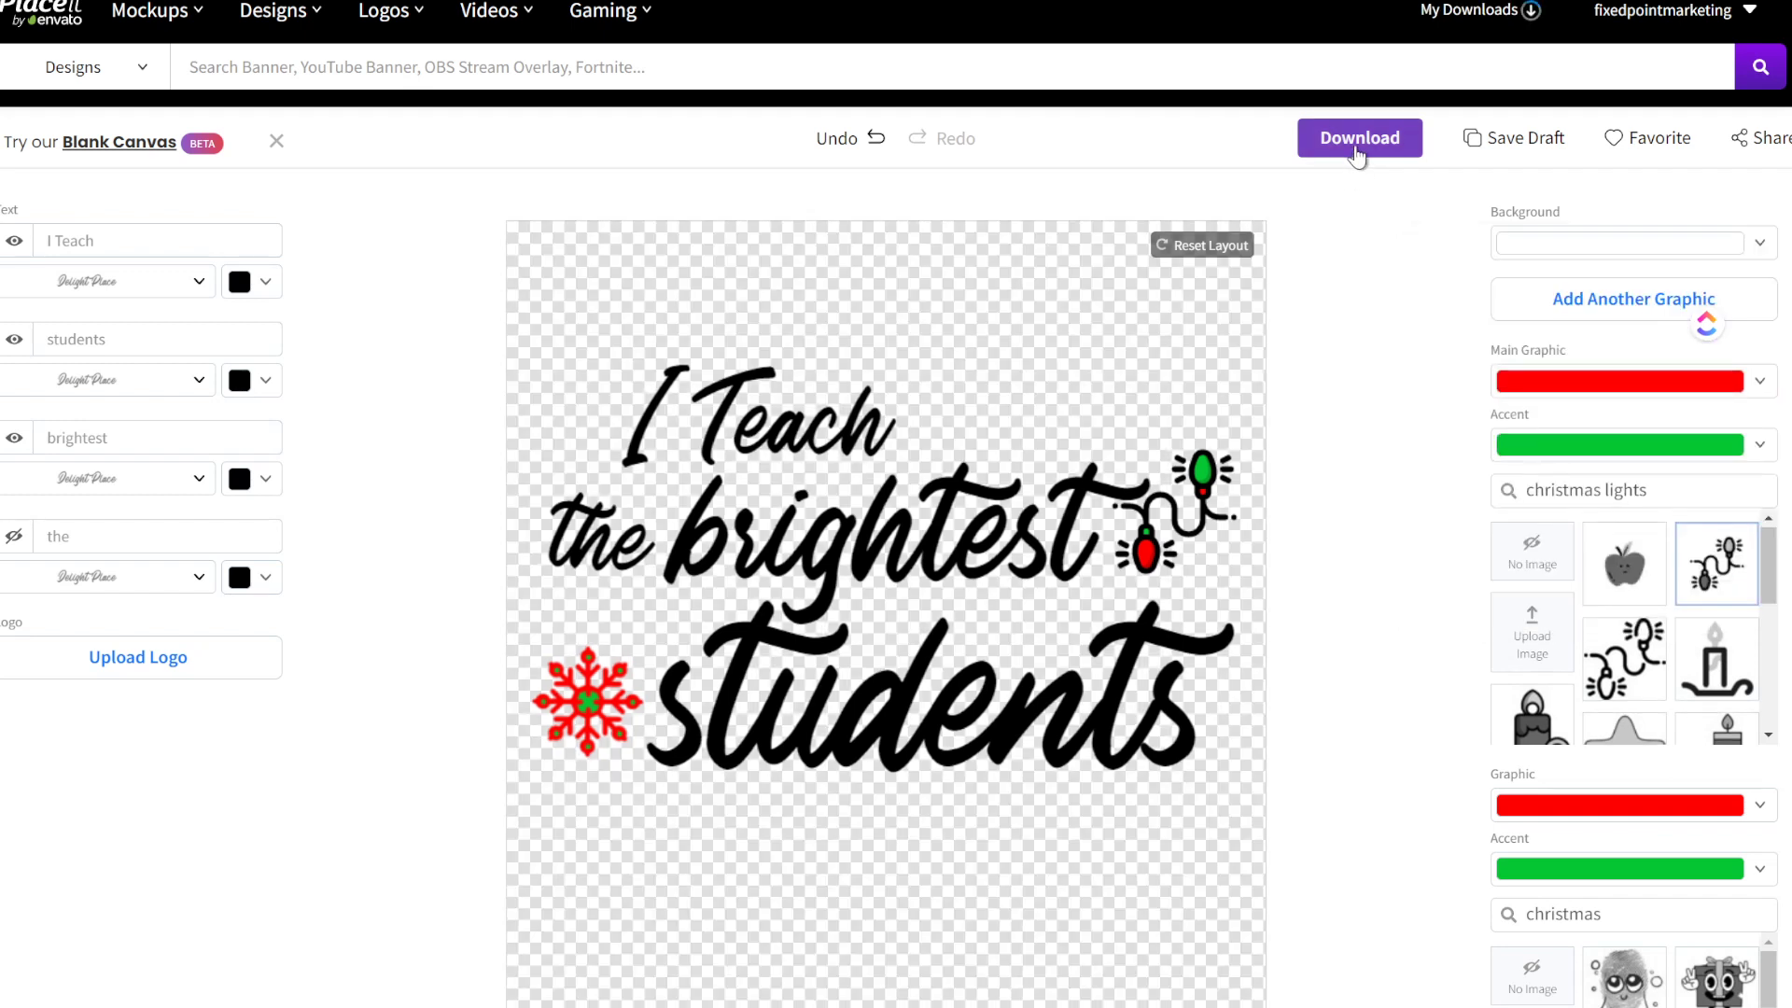
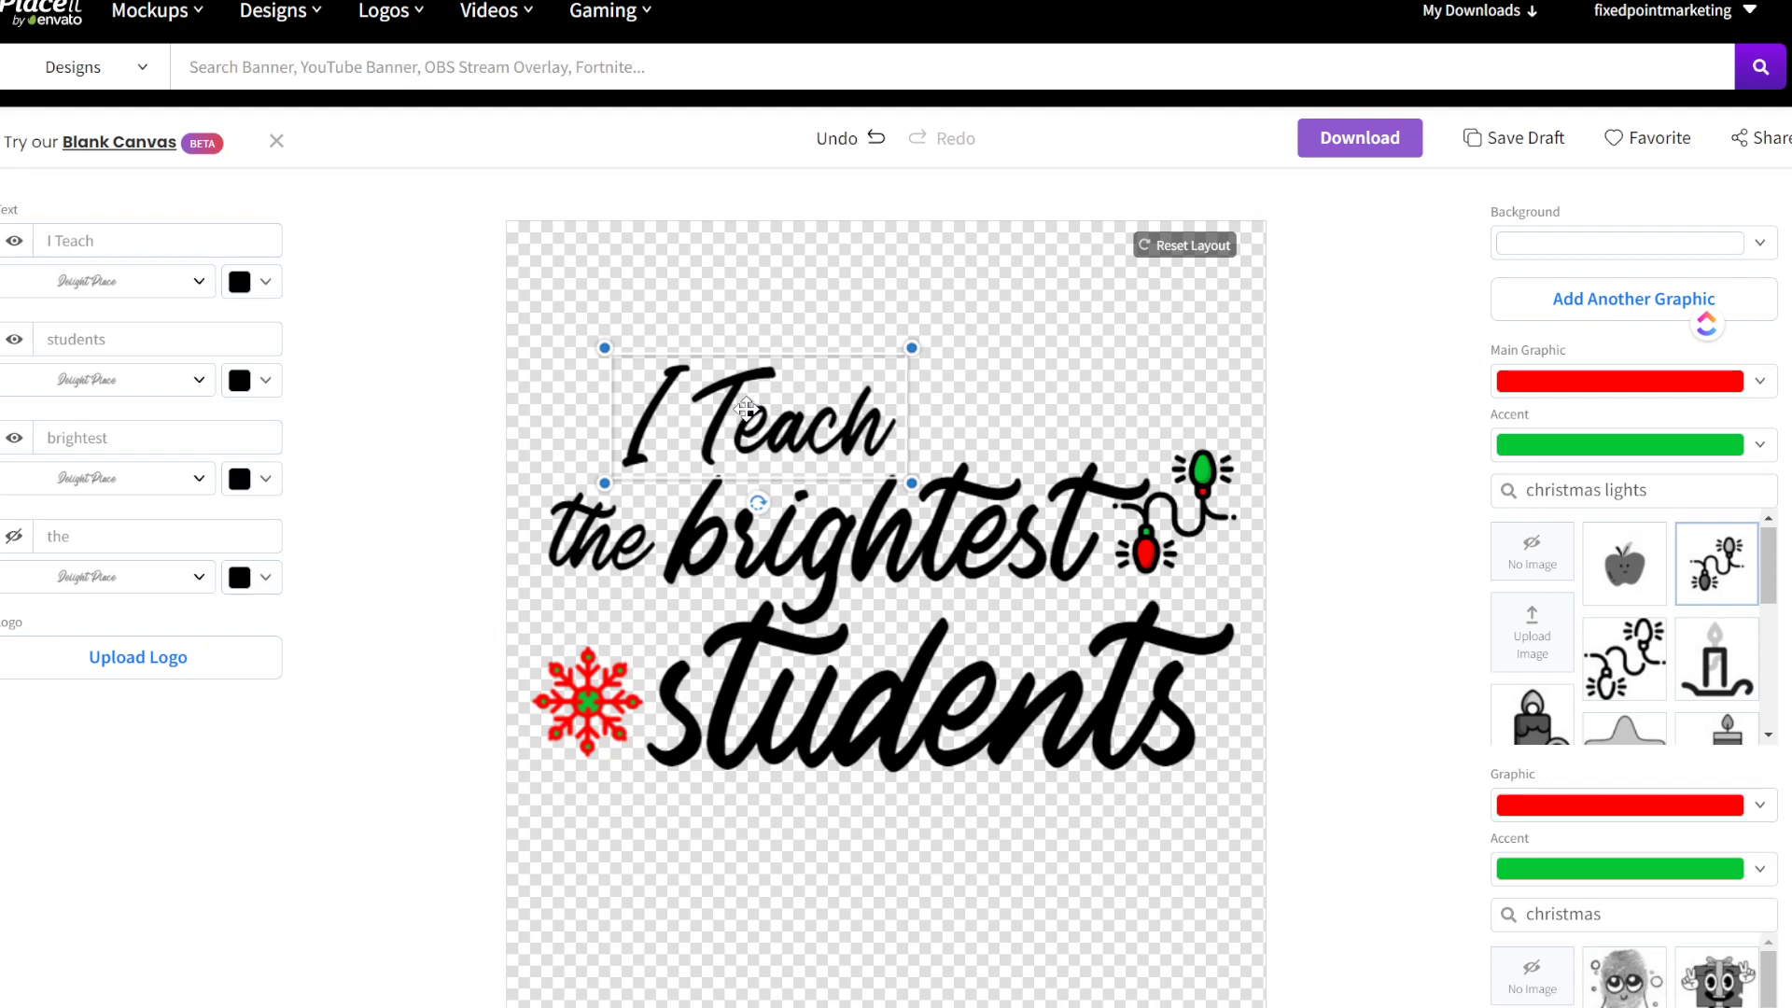
Set the text color of "I Teach" to white.
click(266, 283)
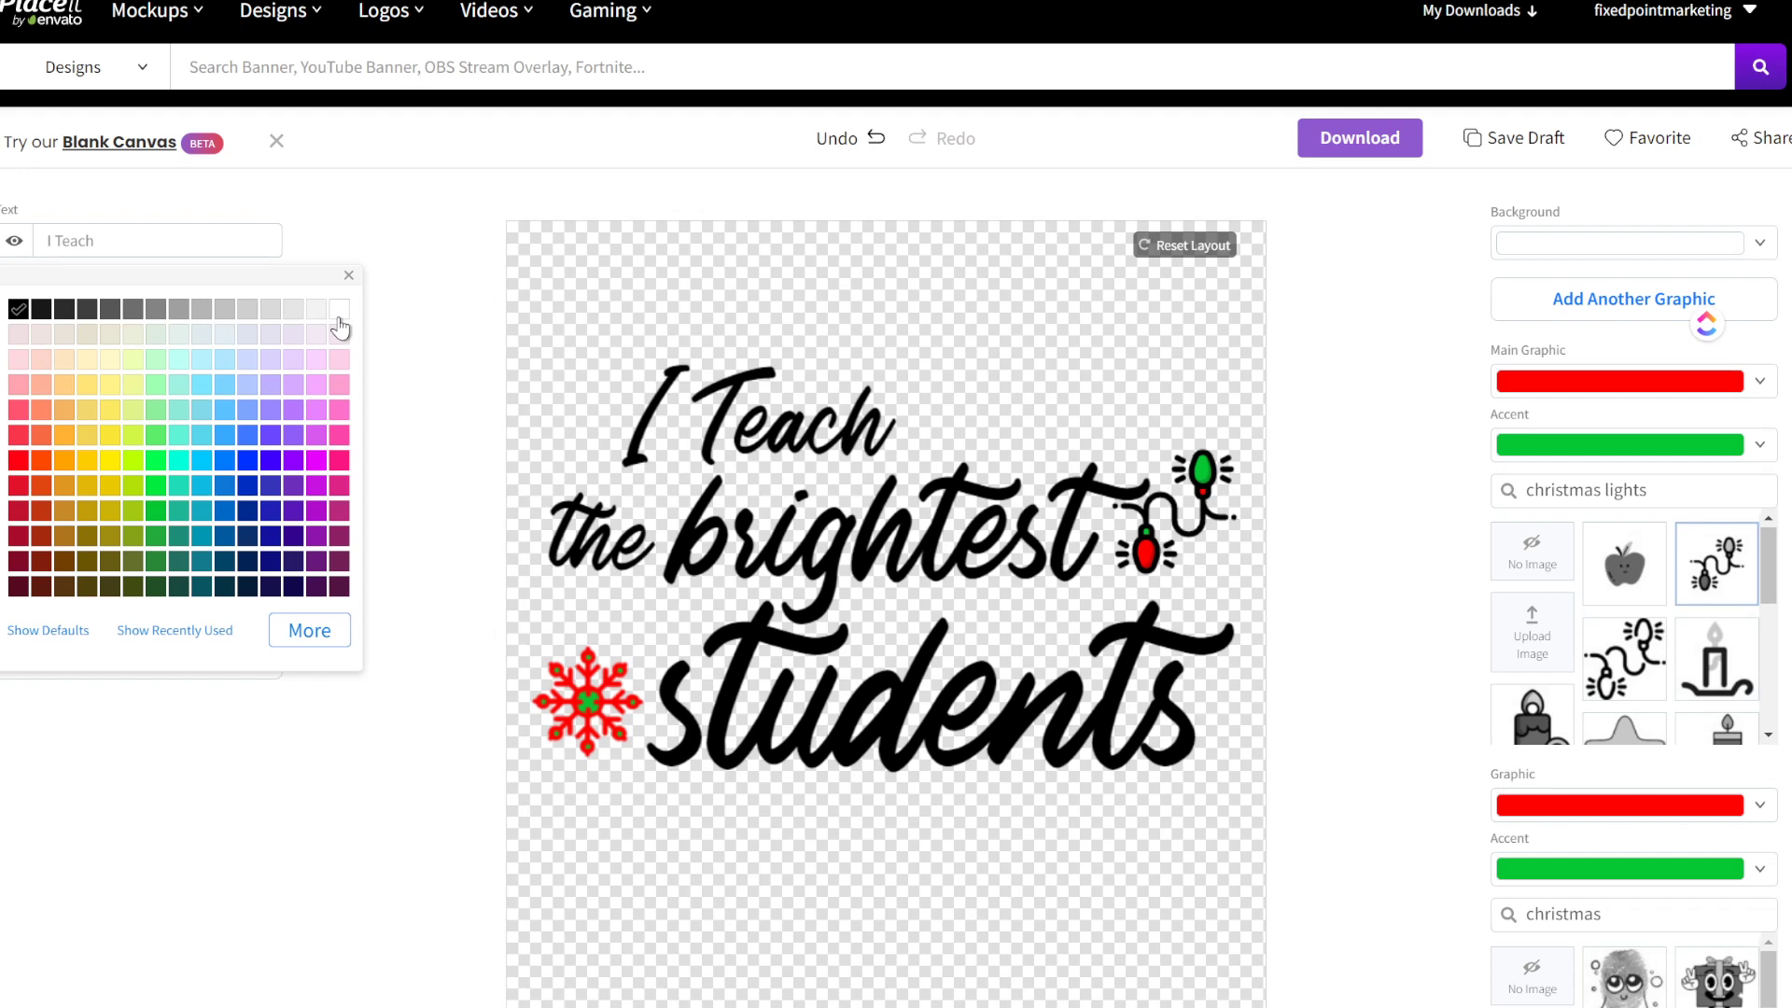
click(339, 312)
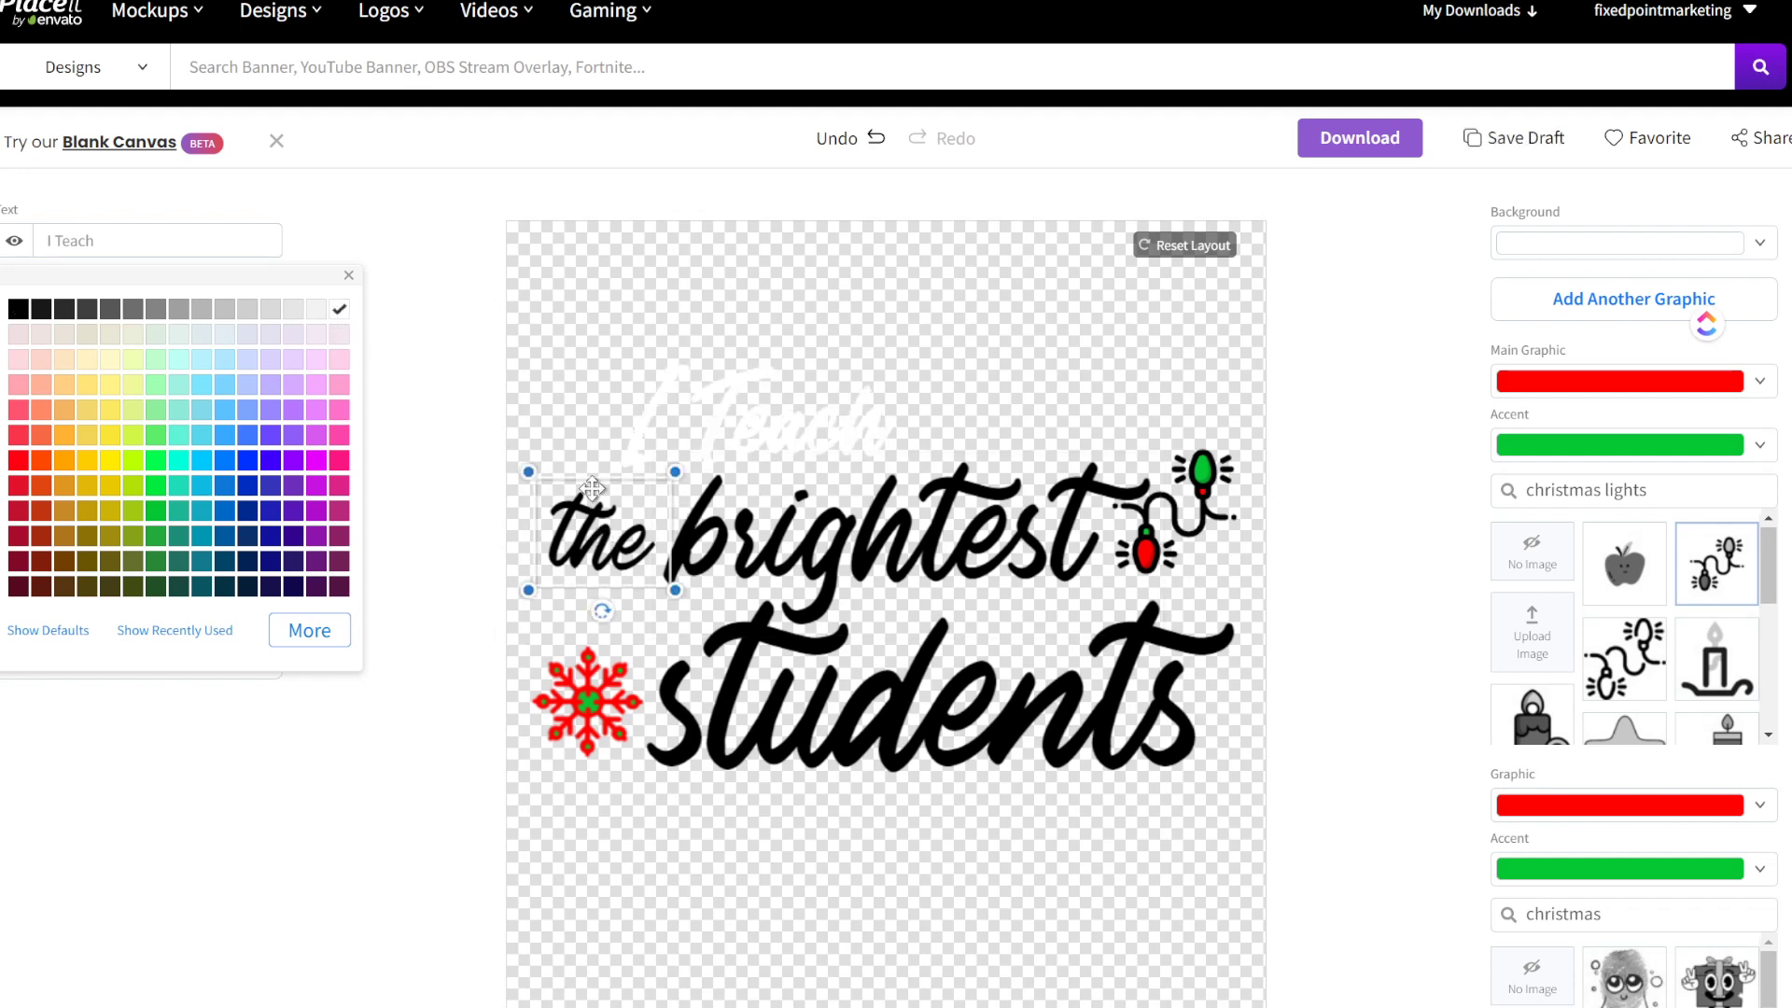
click(552, 420)
click(617, 509)
click(345, 455)
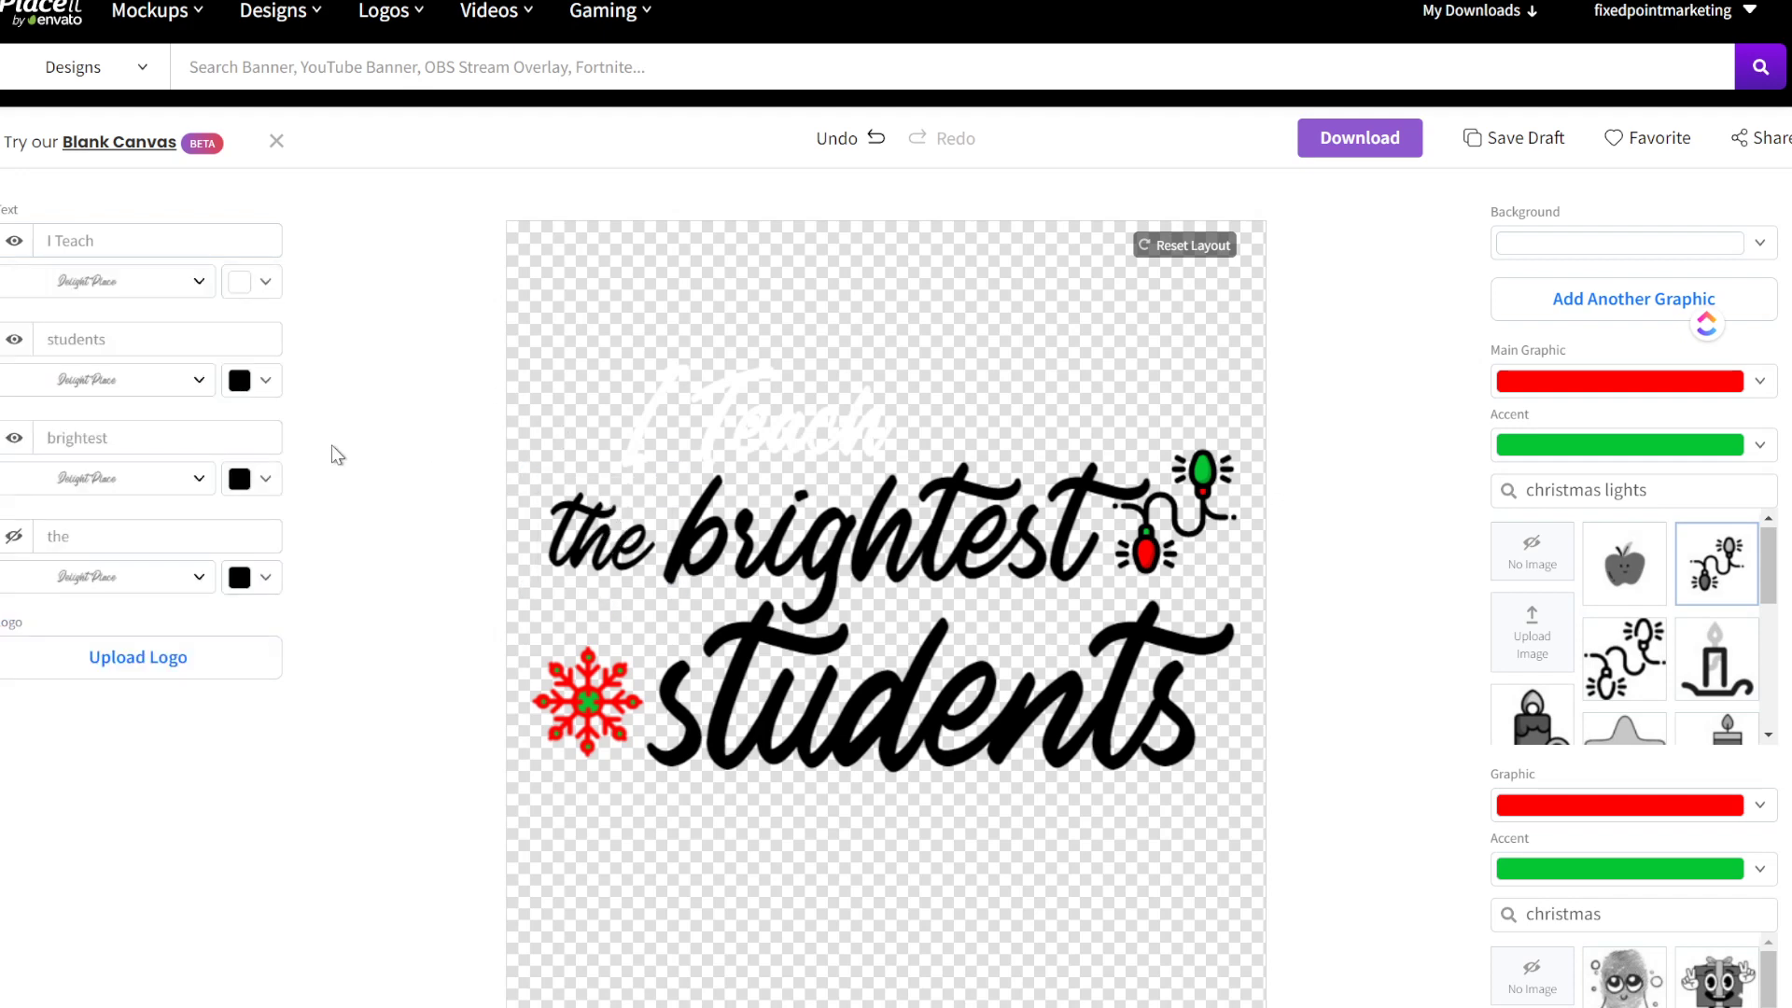
Try a white text background on "the", remove it, and set the word's text color to white.
click(266, 579)
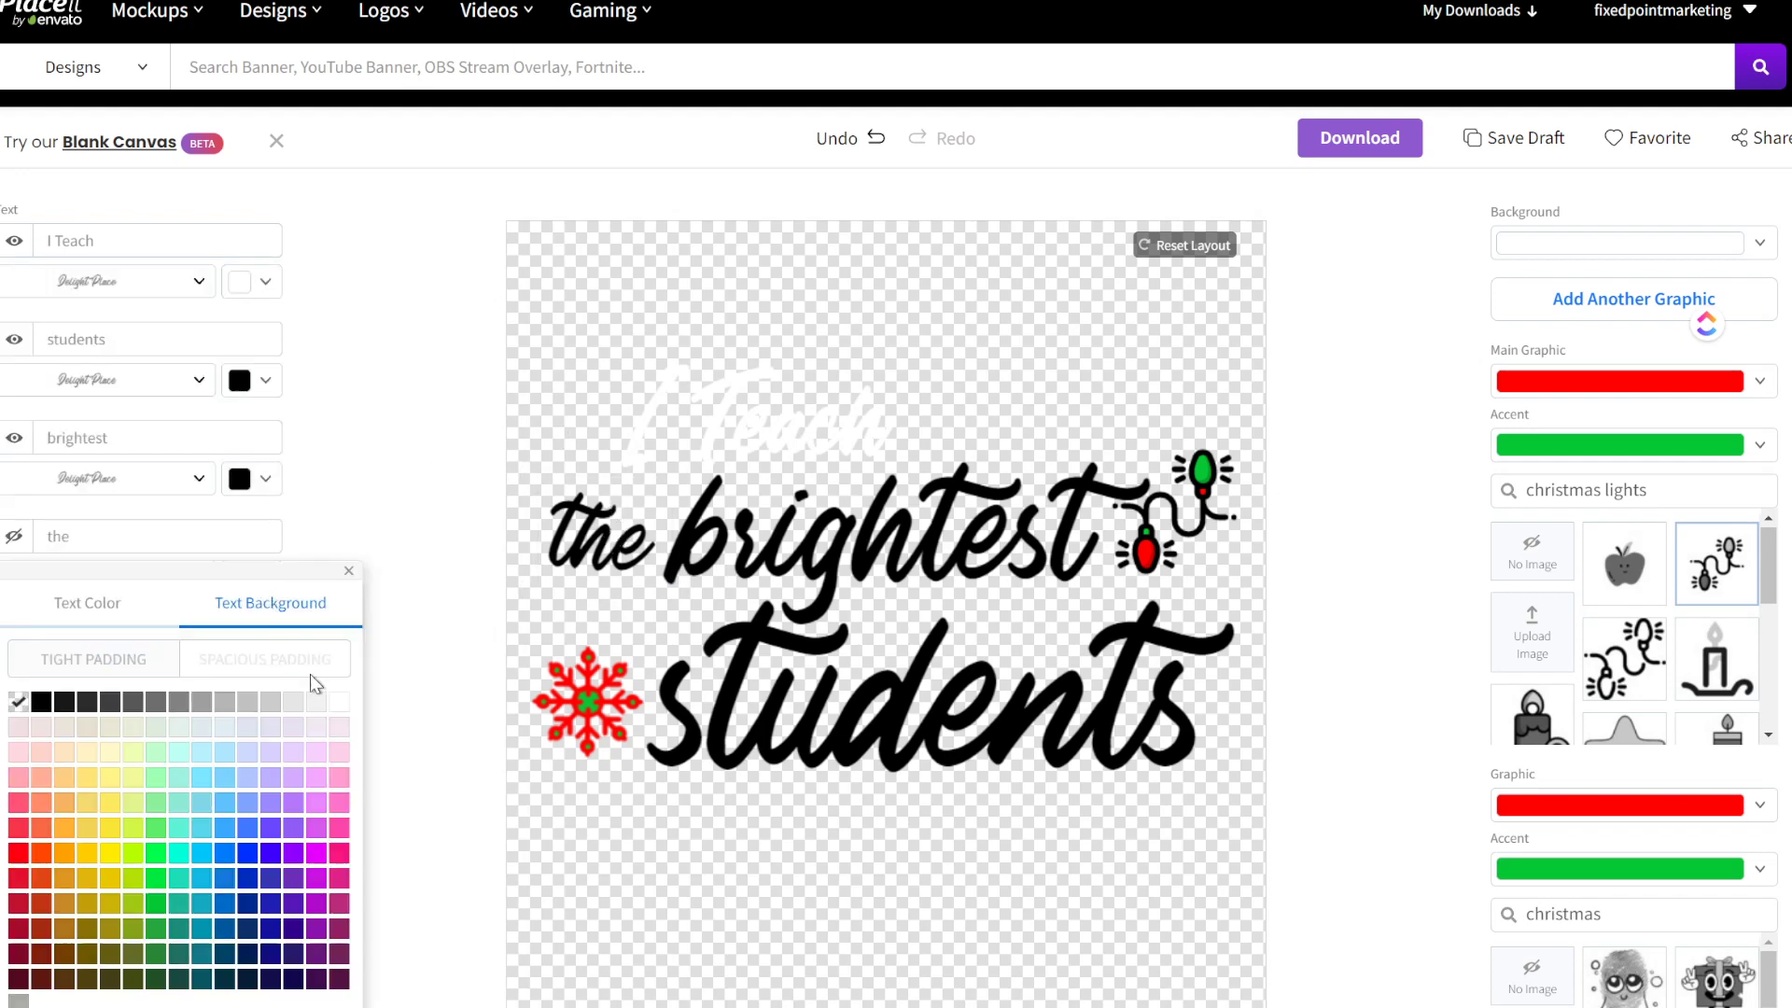
click(339, 703)
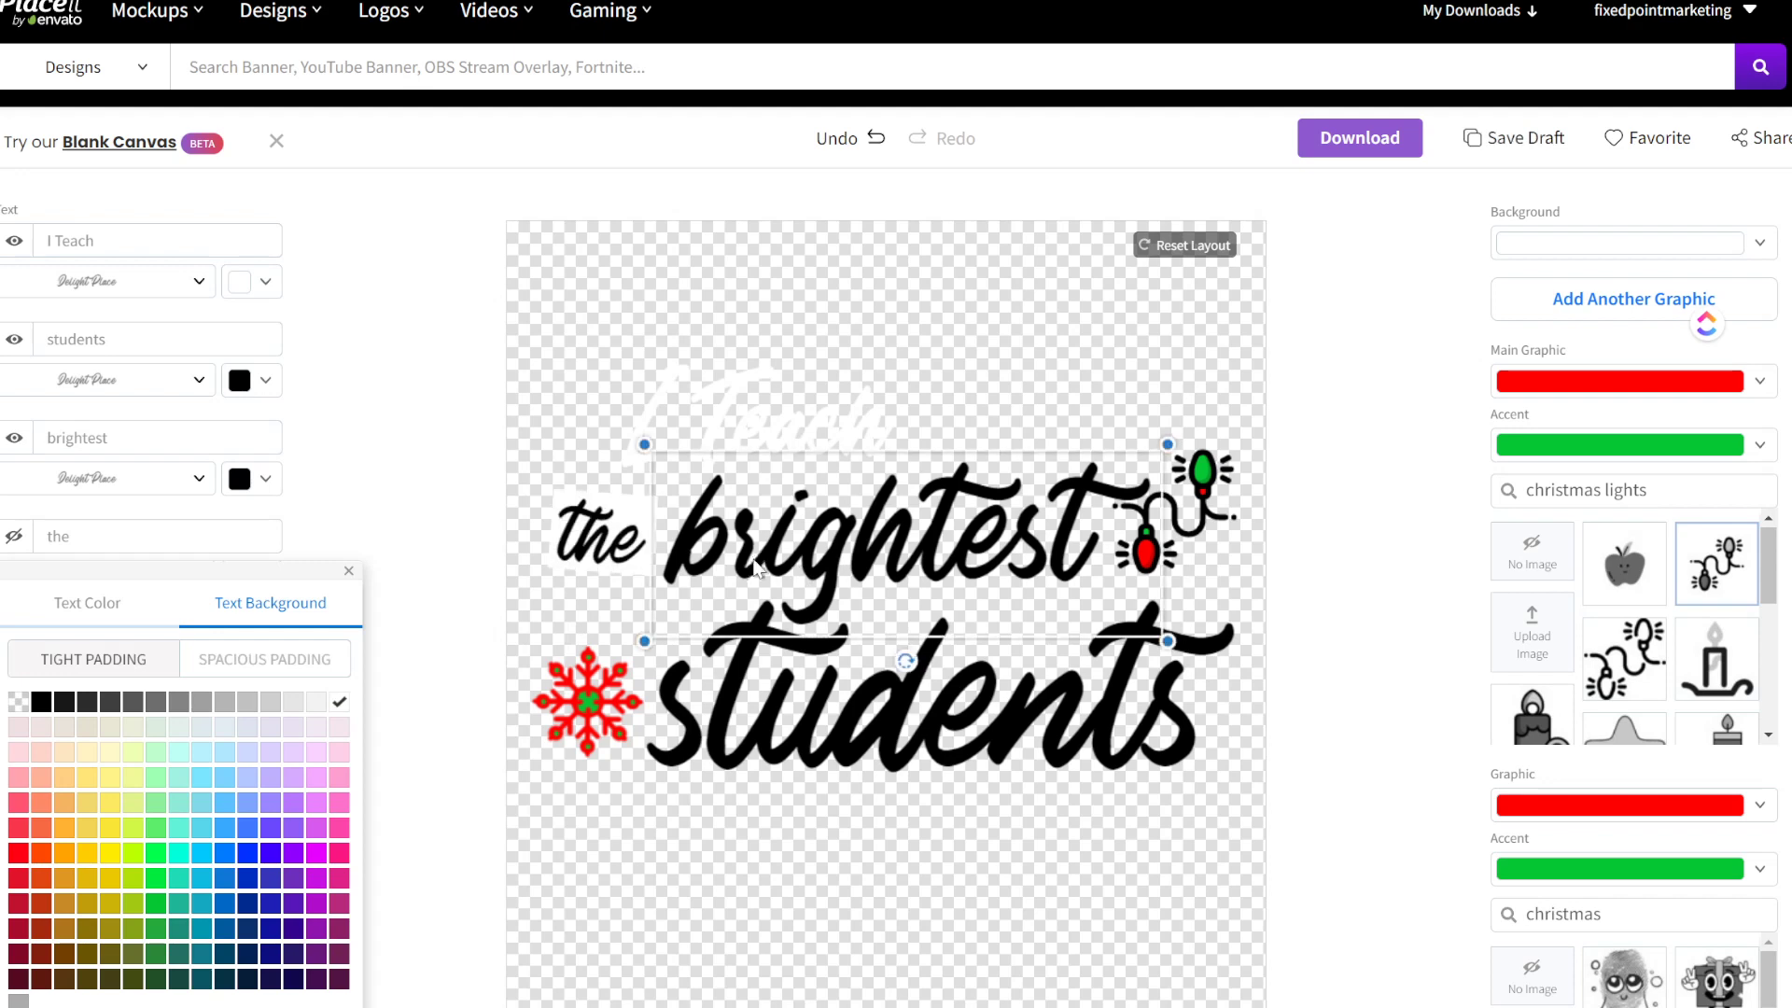
click(19, 702)
click(114, 611)
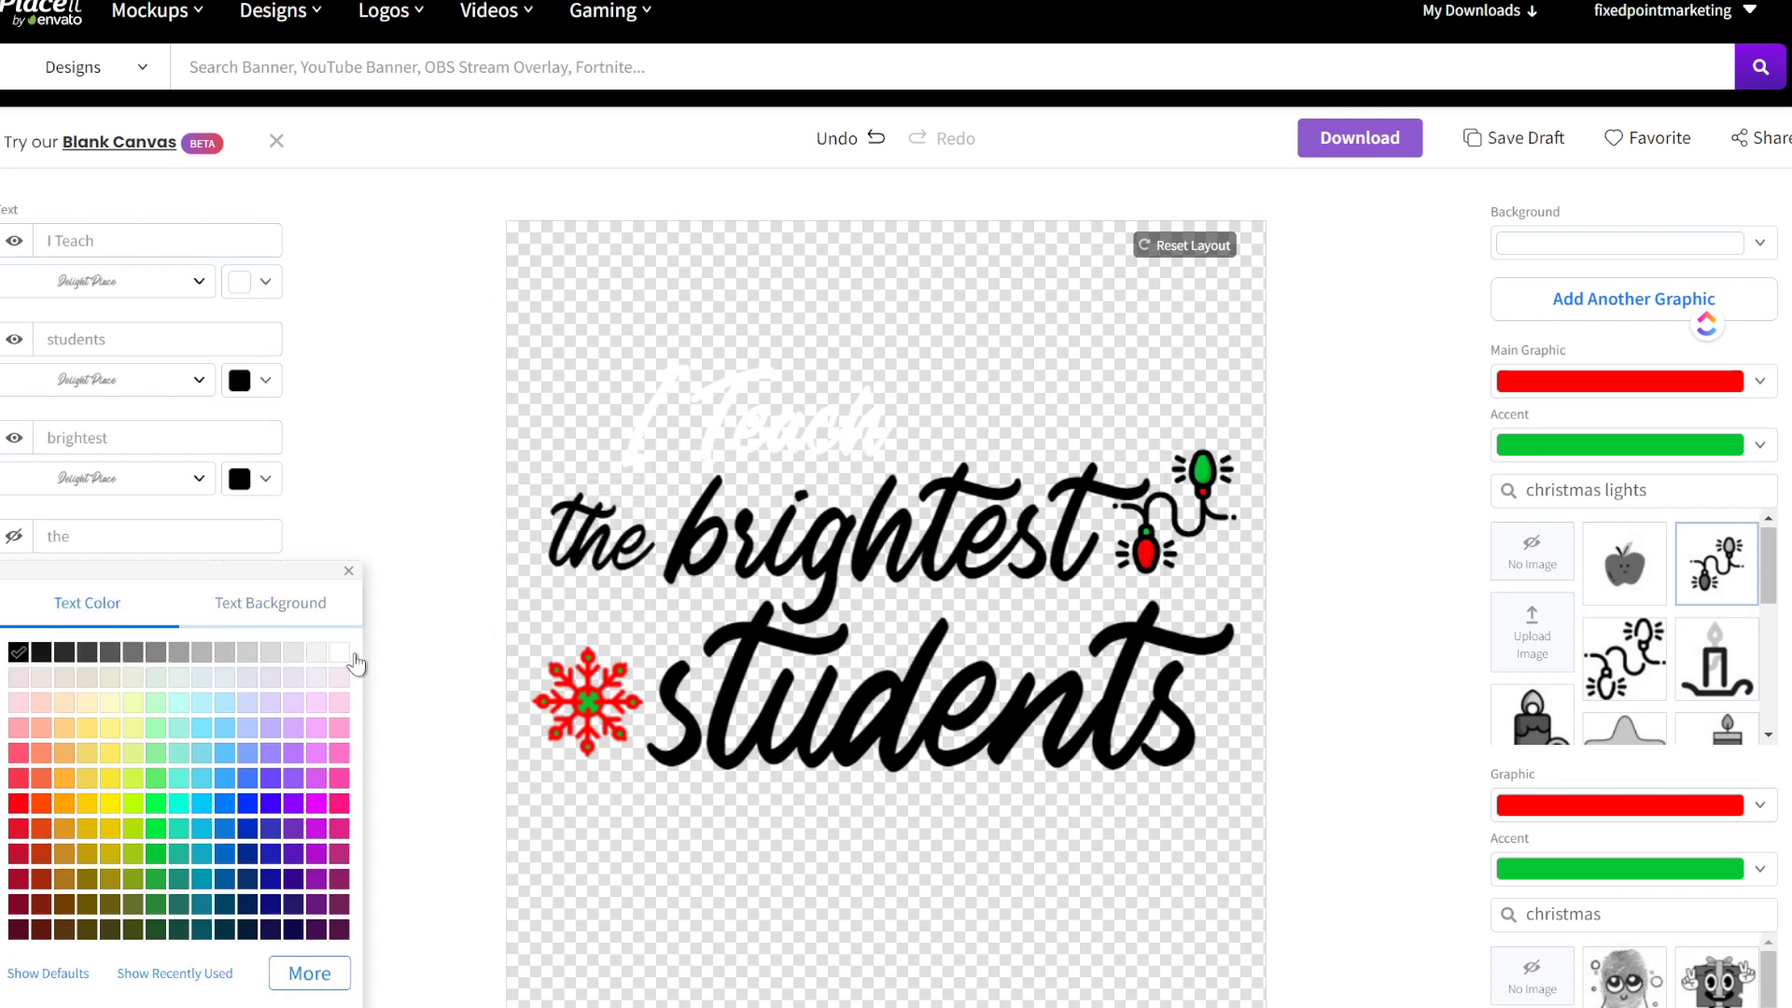
click(340, 652)
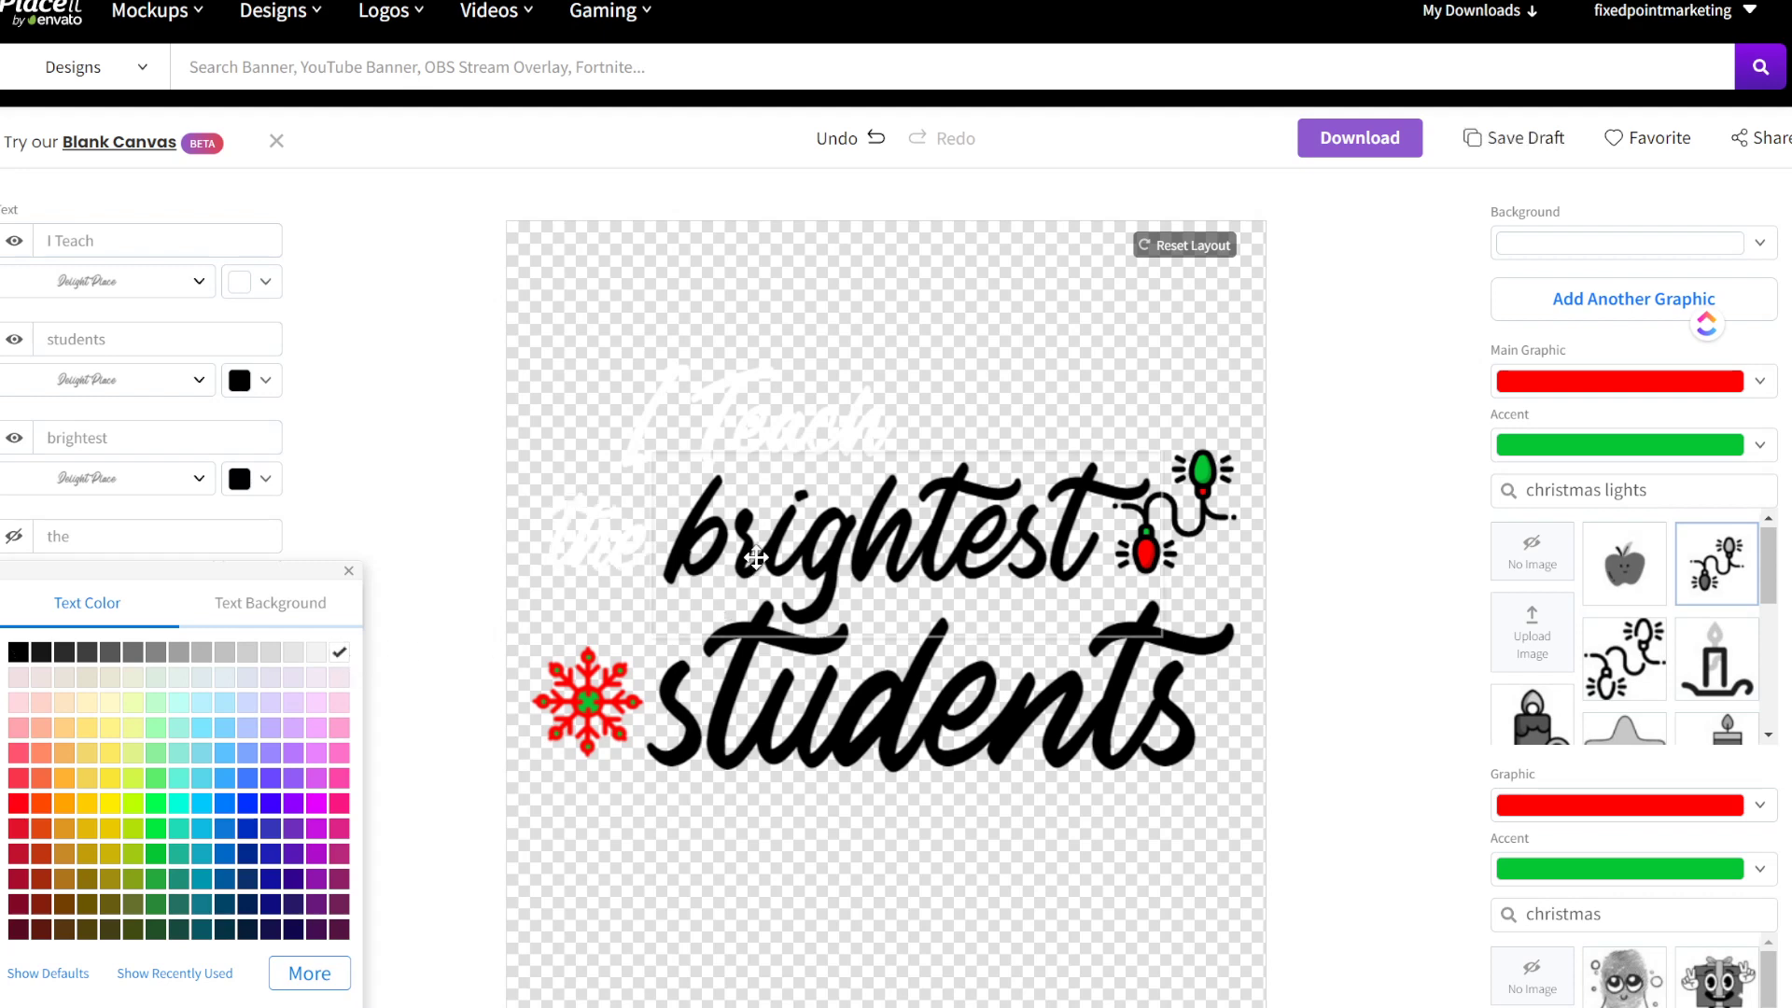
Set the text color of "brightest" to white.
click(266, 481)
click(100, 532)
click(342, 555)
click(888, 714)
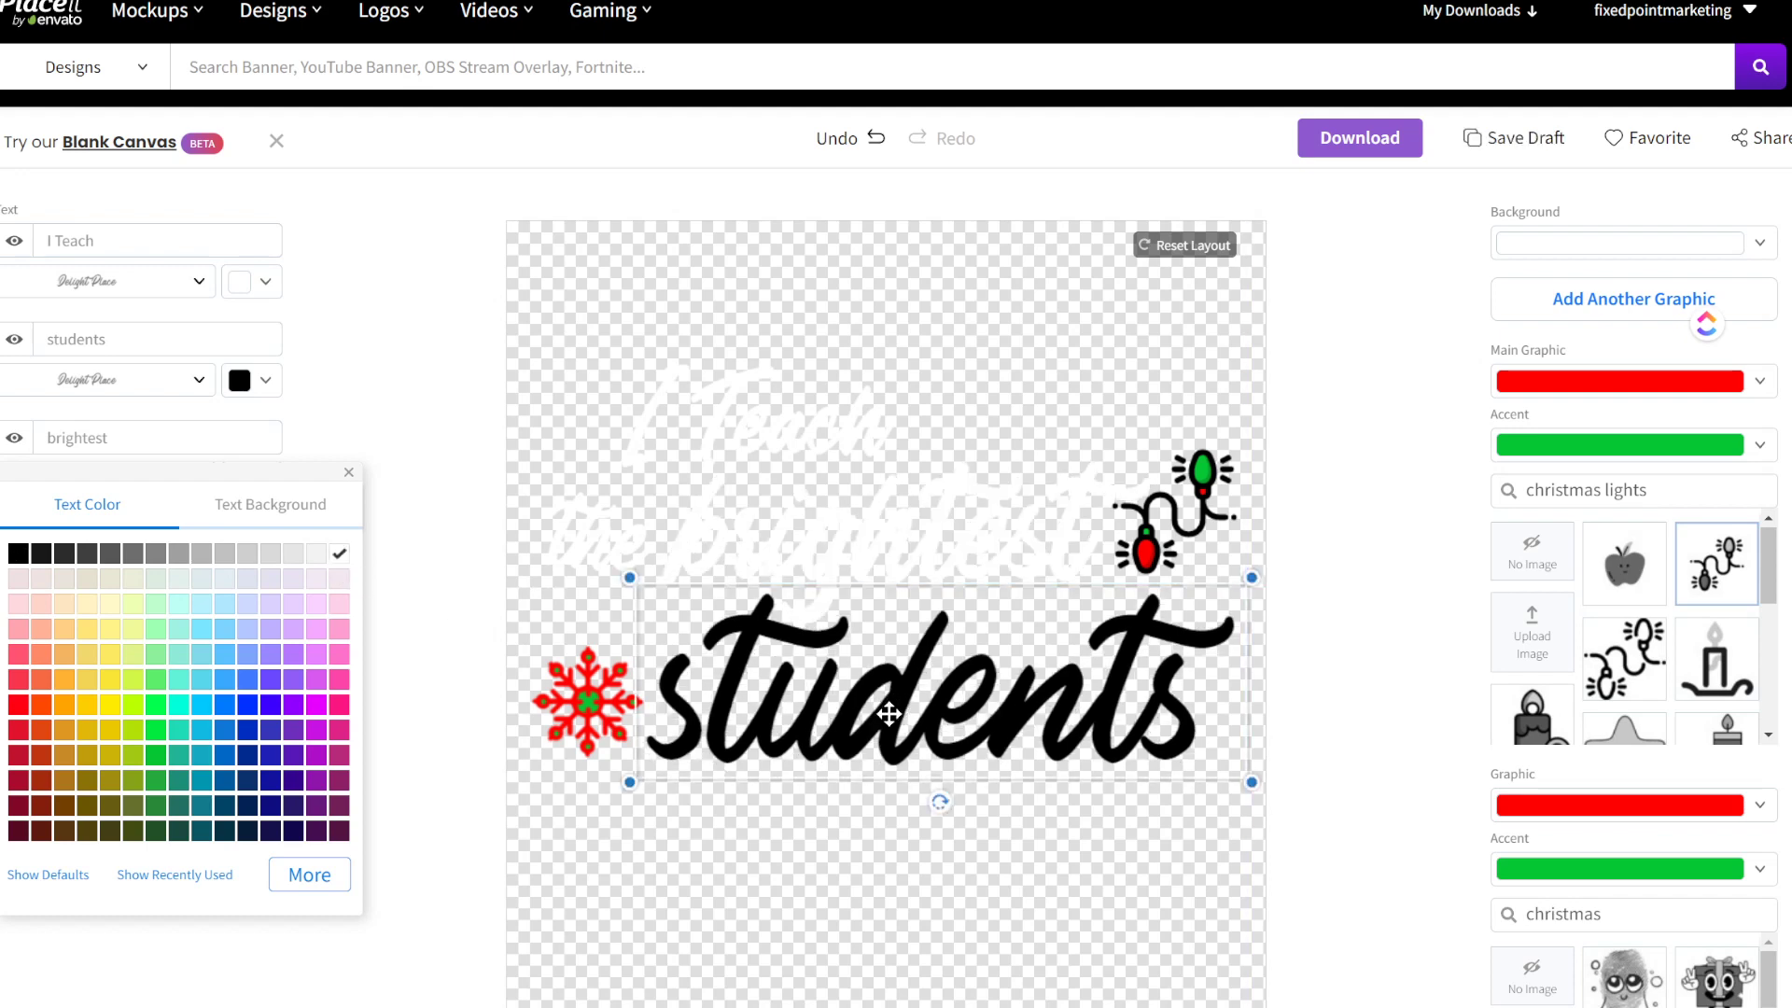
click(478, 527)
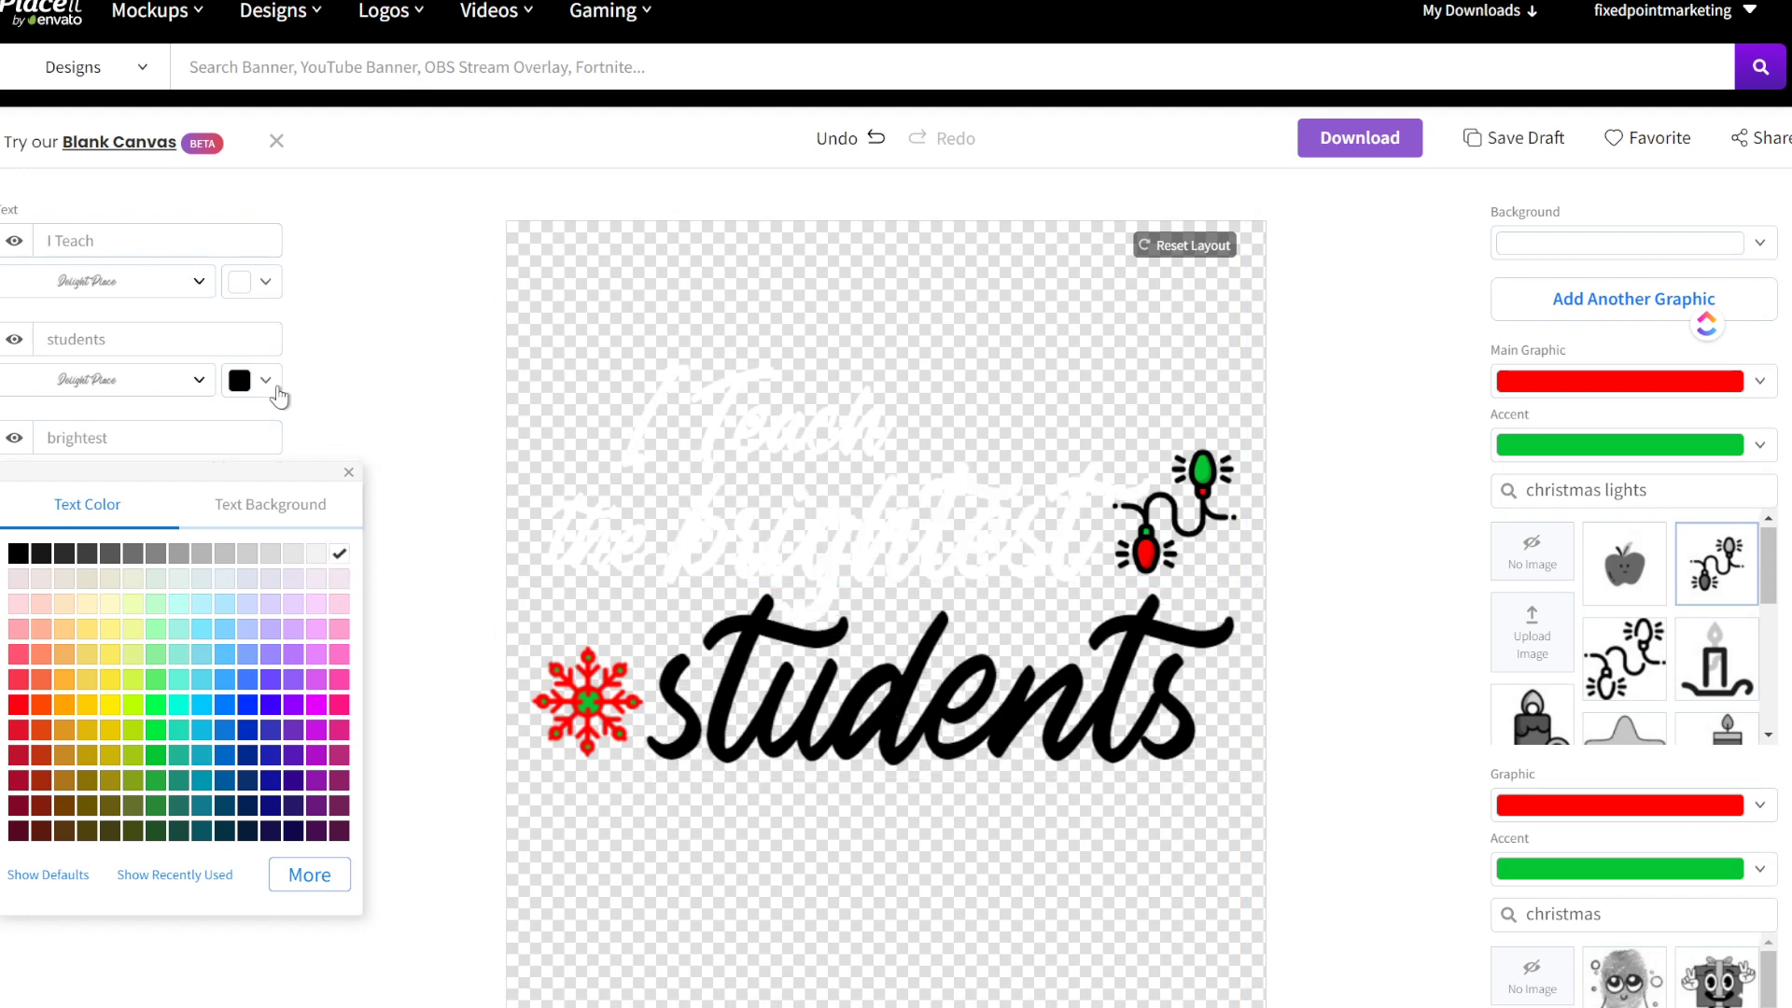
Set the text color of "students" to white.
click(276, 390)
click(342, 411)
click(845, 296)
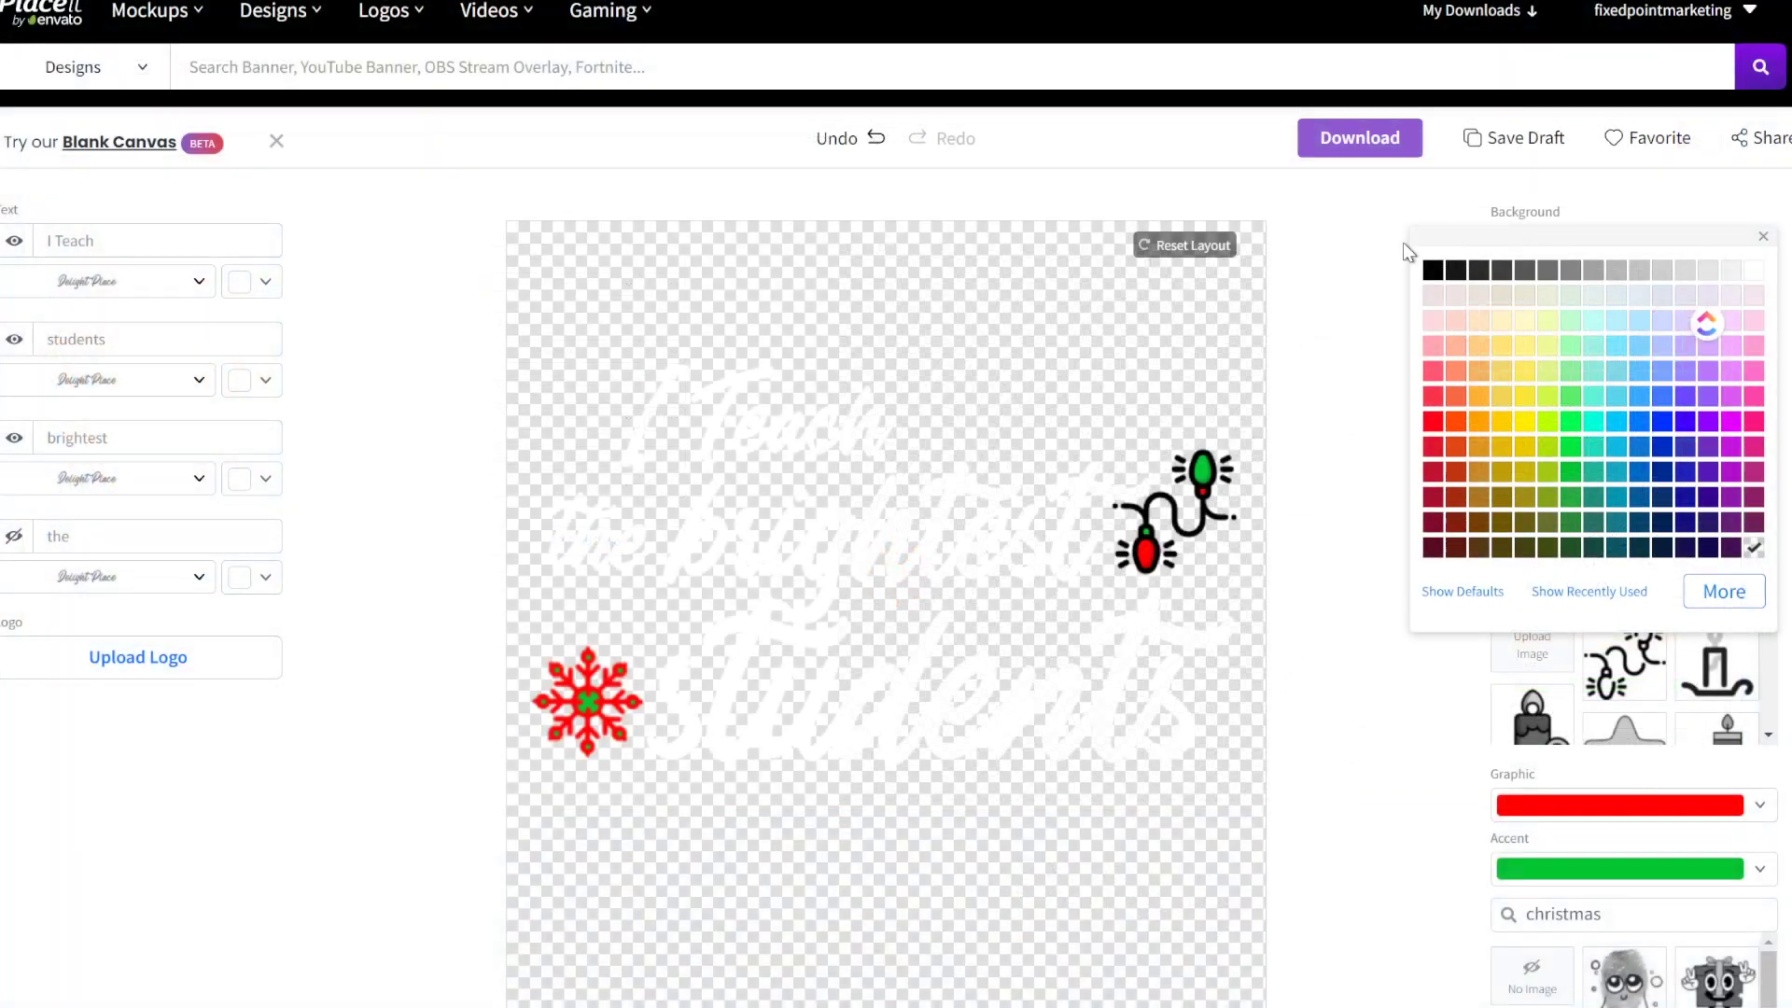
Set the design background to black, try dark gray for comparison, and return to black.
click(1432, 270)
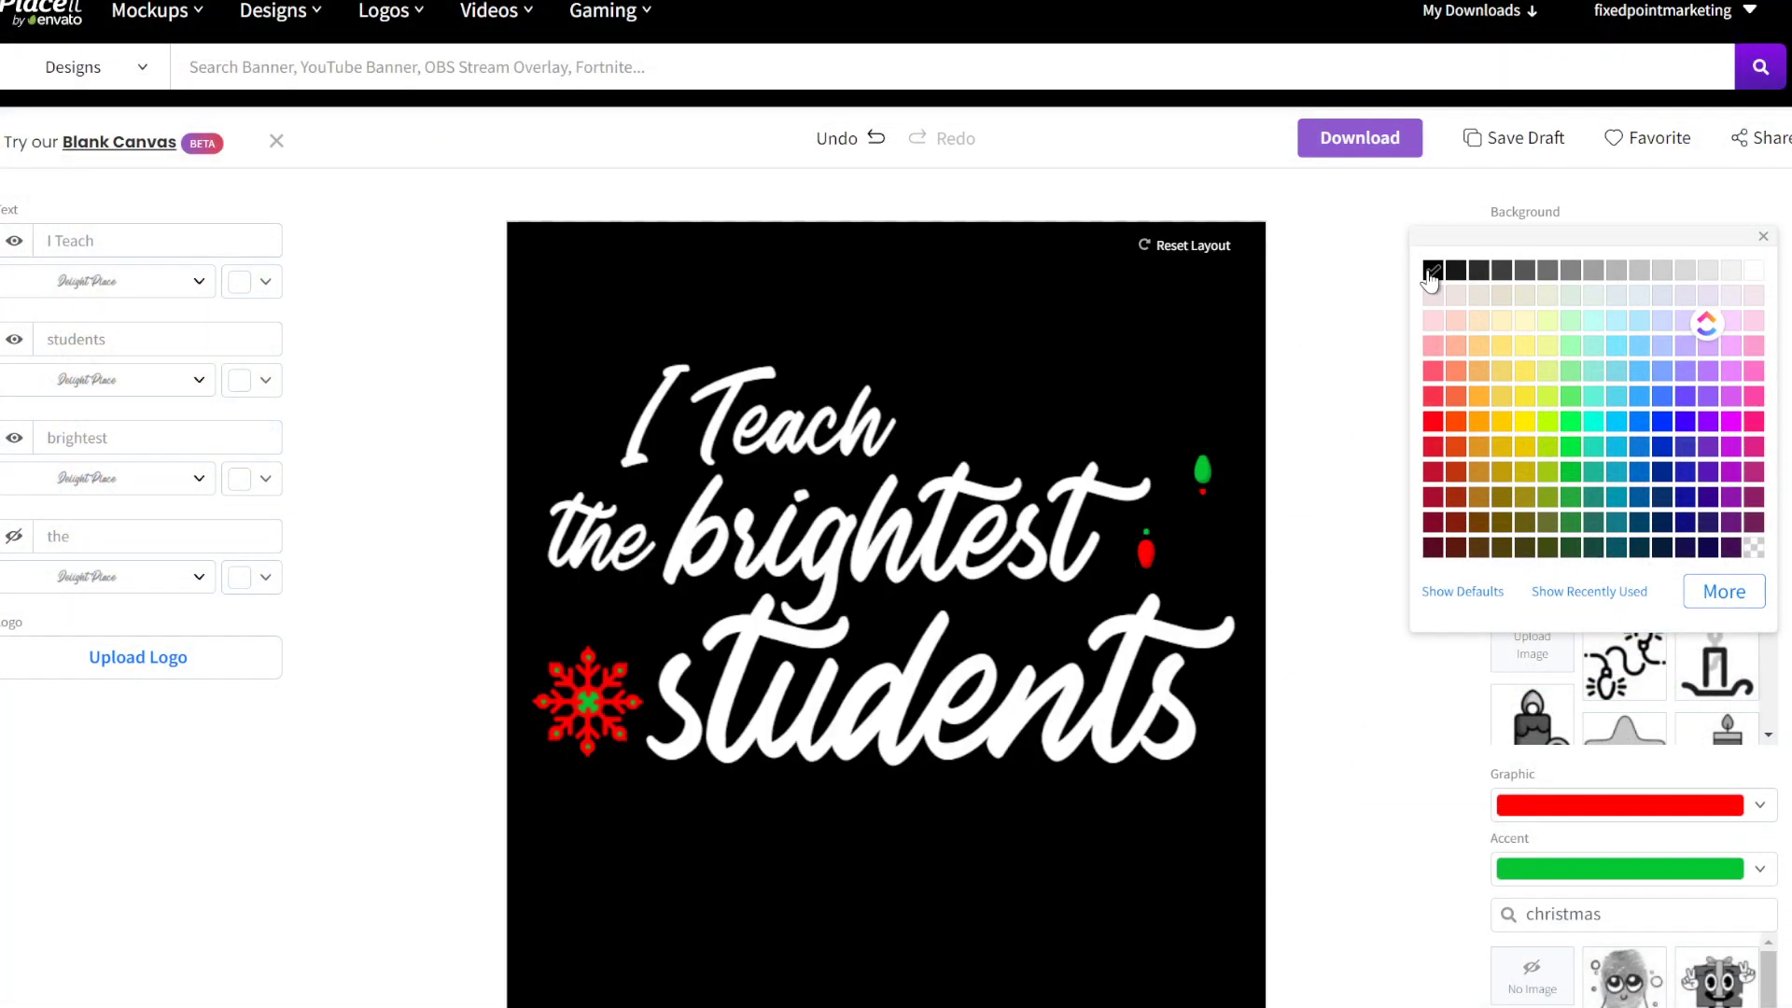
click(1480, 272)
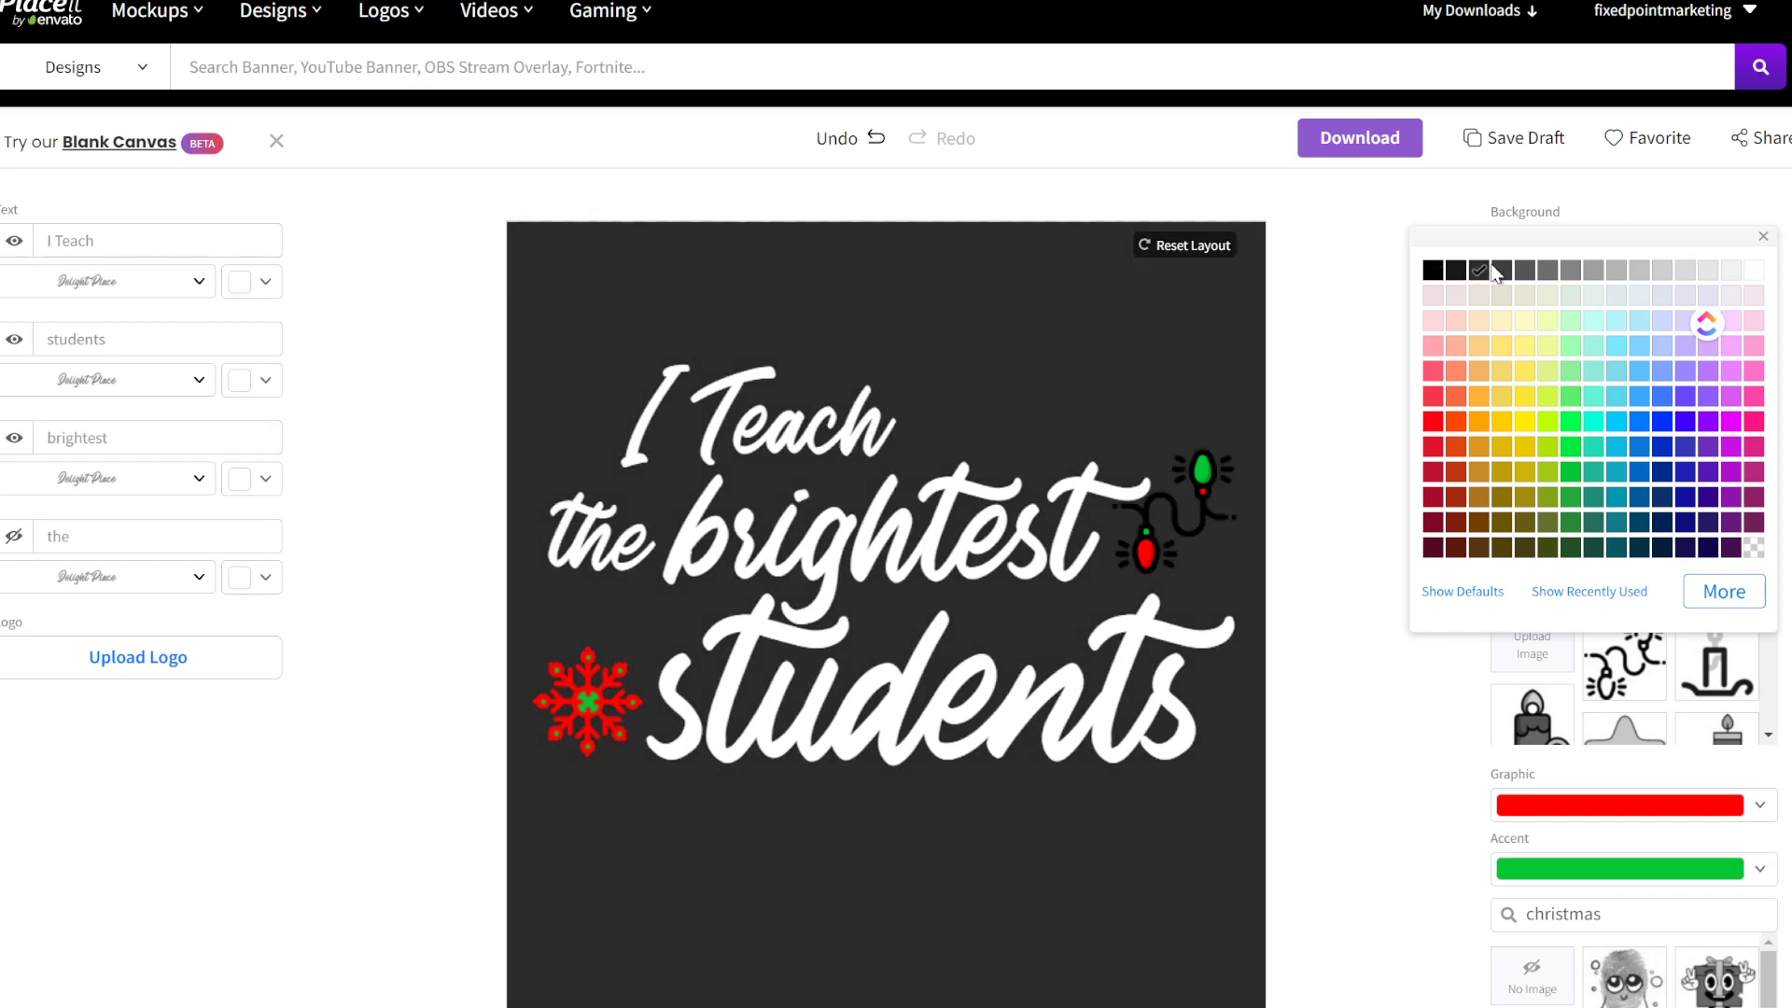
click(1434, 272)
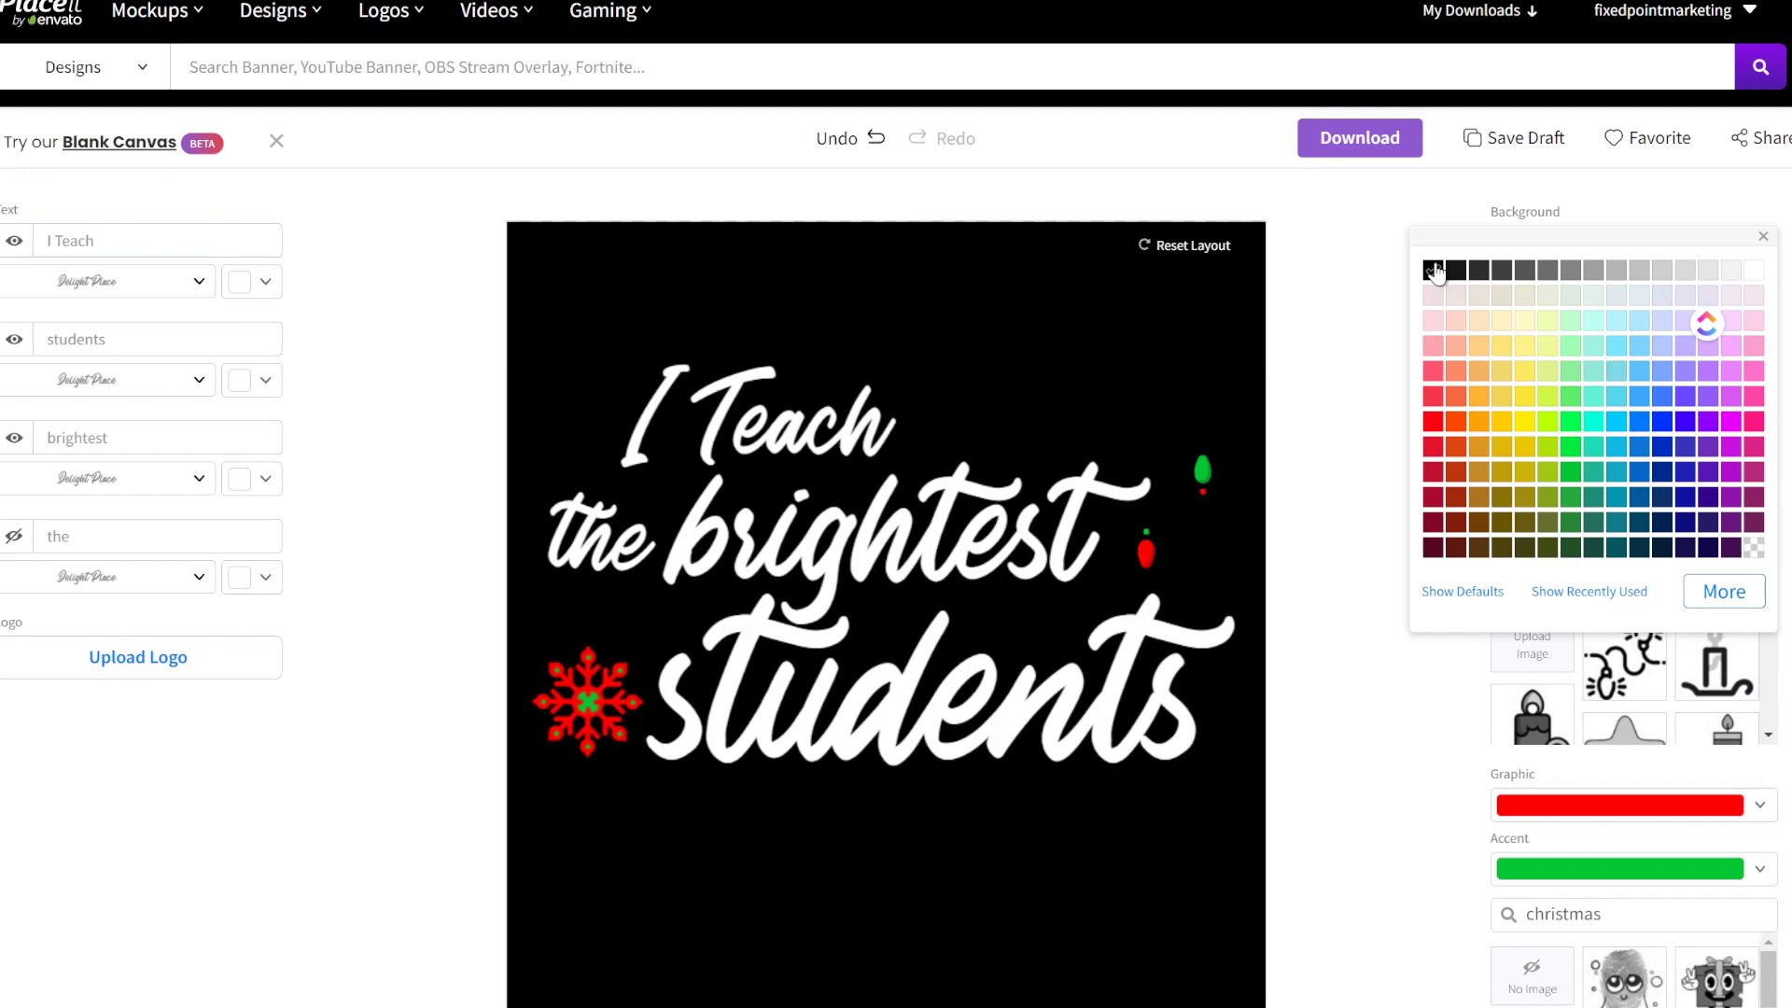